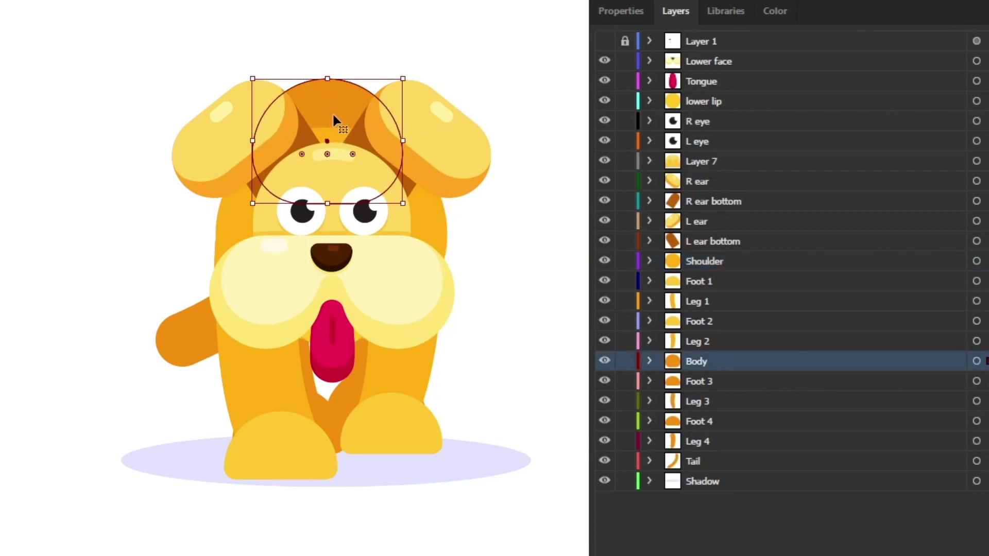
Step: Examine which layers hold the dog artwork's leg, foot, tail and shadow pieces
{"action": "left_click", "coordinate": [272, 367]}
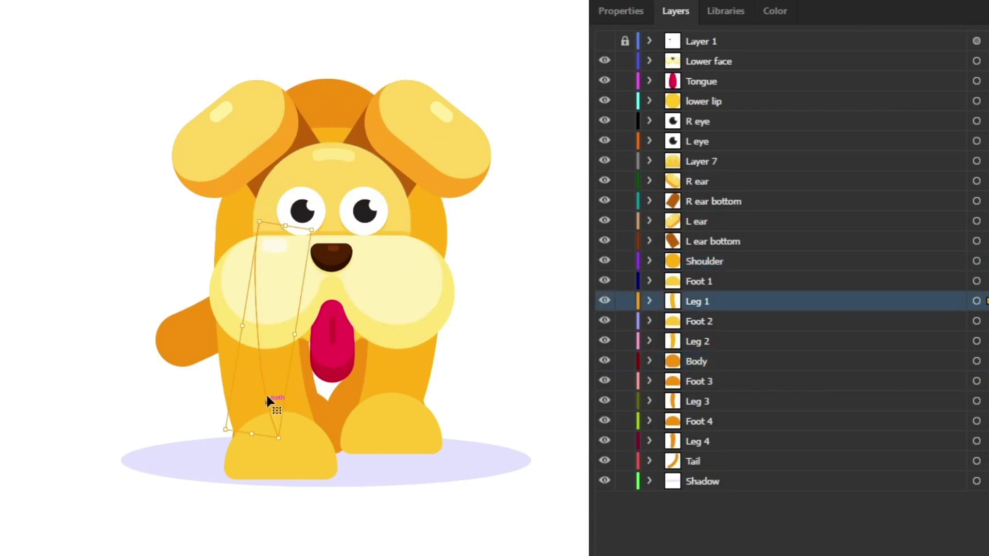
{"action": "left_click", "coordinate": [292, 461]}
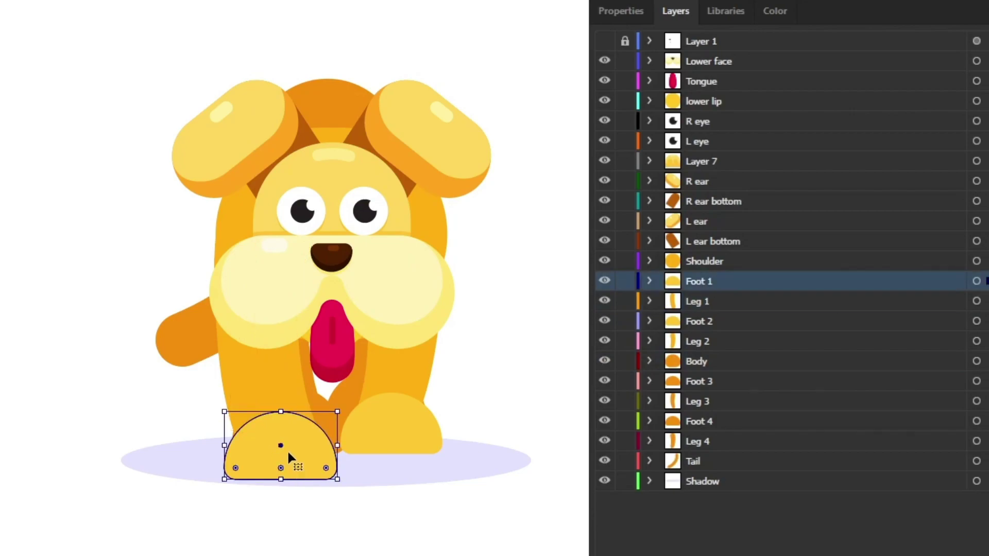
{"action": "left_click", "coordinate": [392, 370]}
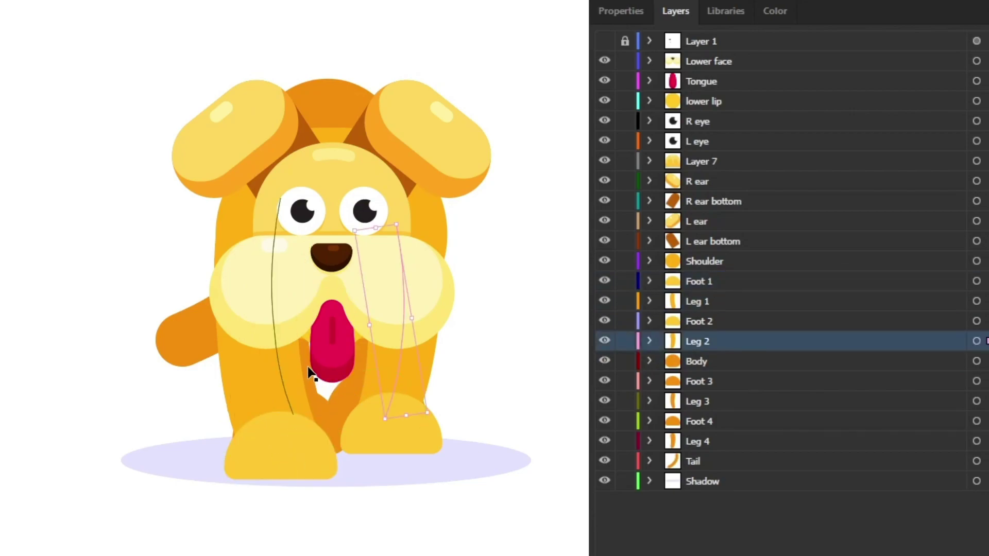
{"action": "left_click", "coordinate": [187, 364]}
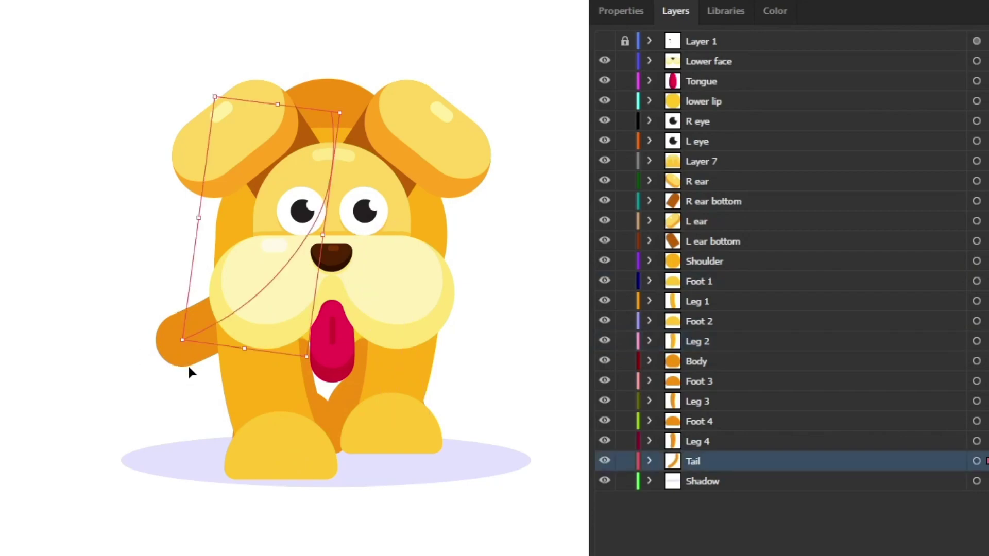
{"action": "left_click", "coordinate": [178, 460]}
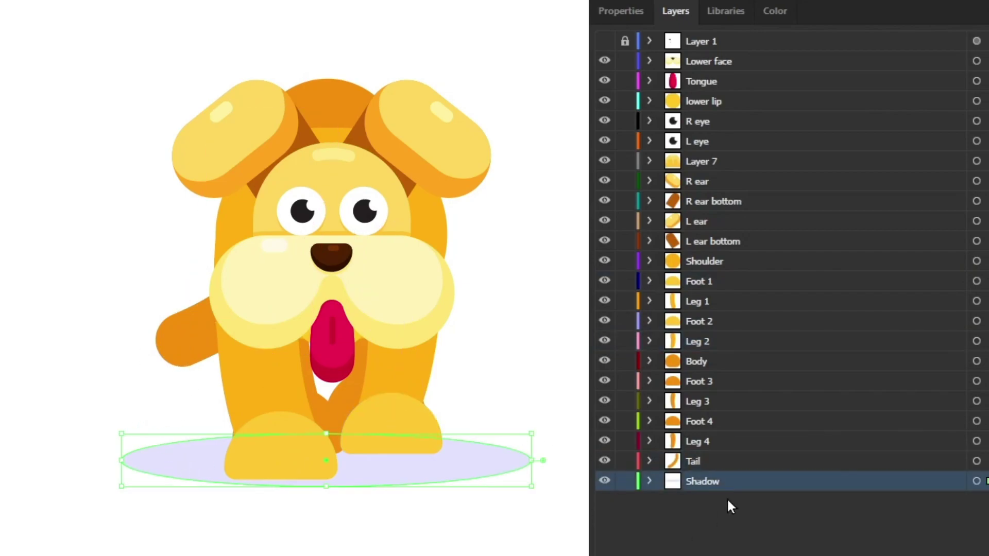
{"action": "key", "text": "ctrl+shift+a"}
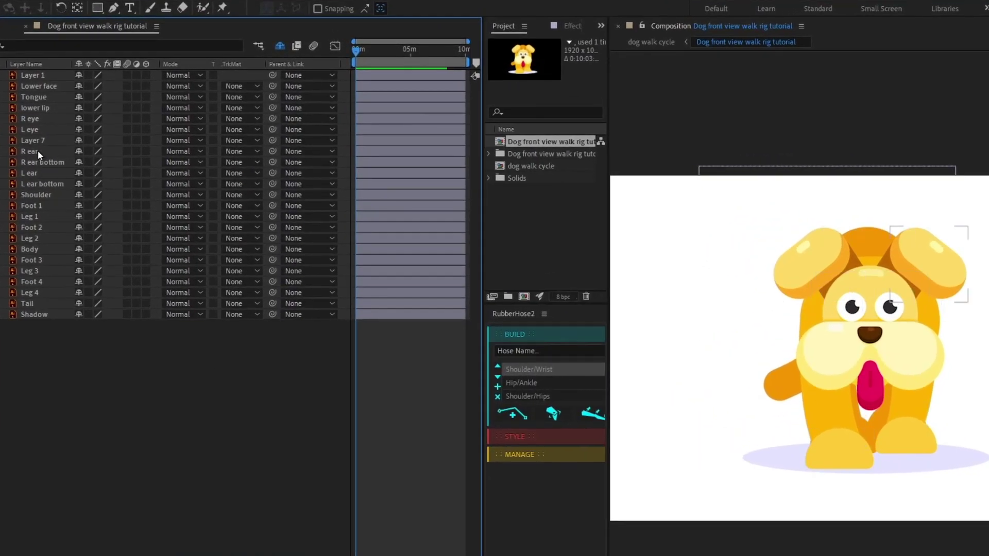
Step: In After Effects, pre-compose the layers from Lower face through L ear bottom into a composition named Head
{"action": "key", "text": "ctrl+Down"}
{"action": "key", "text": "ctrl+Down"}
{"action": "left_click", "coordinate": [39, 184], "text": "shift"}
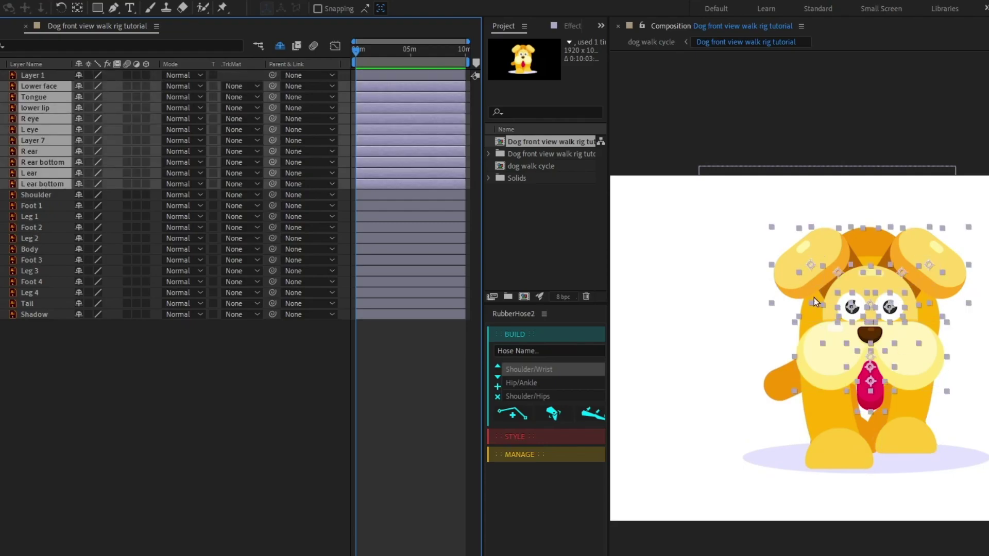
{"action": "left_click_drag", "start_coordinate": [887, 310], "coordinate": [986, 287]}
{"action": "right_click", "coordinate": [45, 157]}
{"action": "left_click", "coordinate": [77, 459]}
{"action": "type", "text": "Head"}
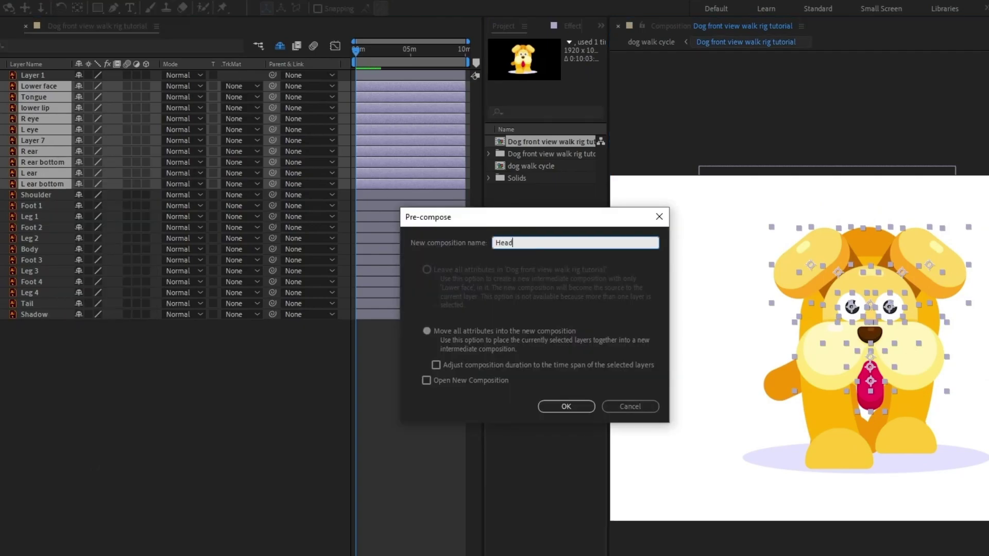
{"action": "key", "text": "Return"}
Step: Move the Head precomp's anchor point down to the lower part of the dog's face, over the tongue
{"action": "left_click", "coordinate": [32, 75]}
{"action": "key", "text": "y"}
{"action": "left_click_drag", "start_coordinate": [869, 319], "coordinate": [870, 373]}
{"action": "left_click", "coordinate": [108, 447]}
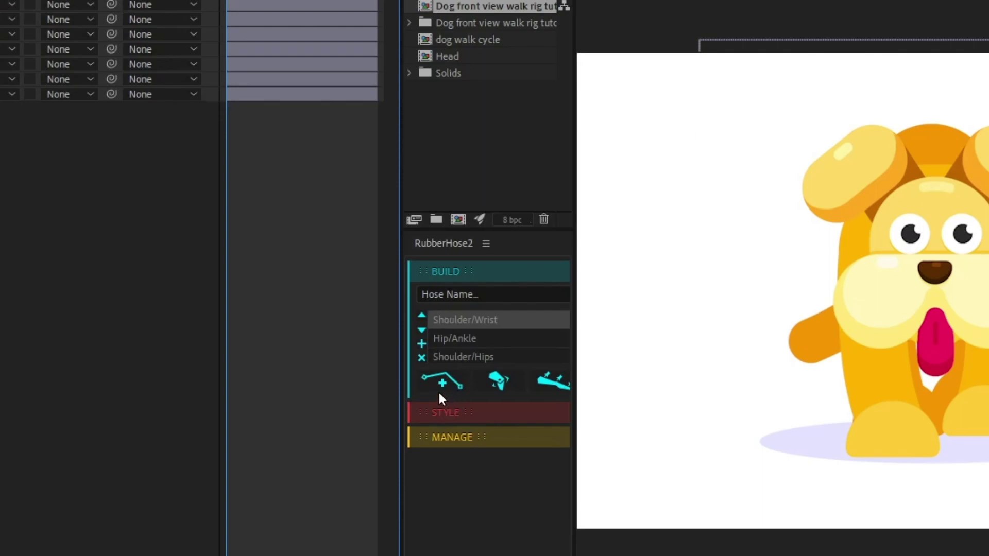
Step: Create a RubberHose with Start/End controllers and shift both controllers over the dog's Leg 1
{"action": "scroll", "coordinate": [464, 337], "scroll_direction": "down", "scroll_amount": 1}
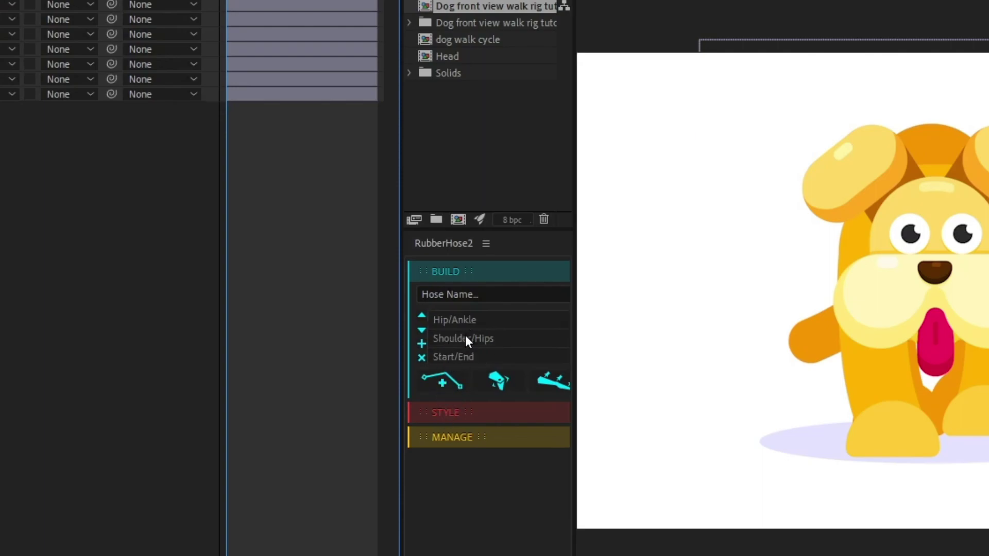
{"action": "left_click", "coordinate": [447, 360]}
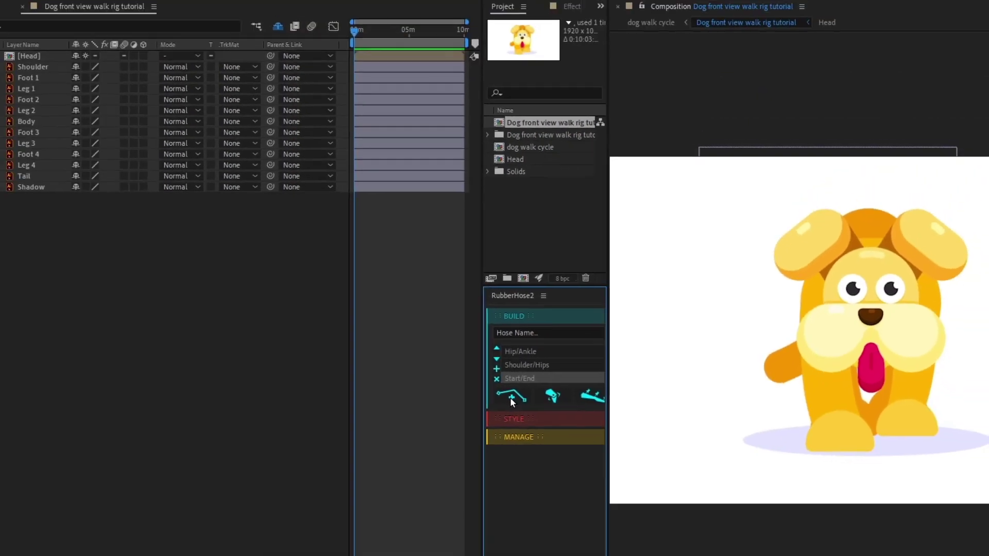
{"action": "left_click", "coordinate": [440, 385]}
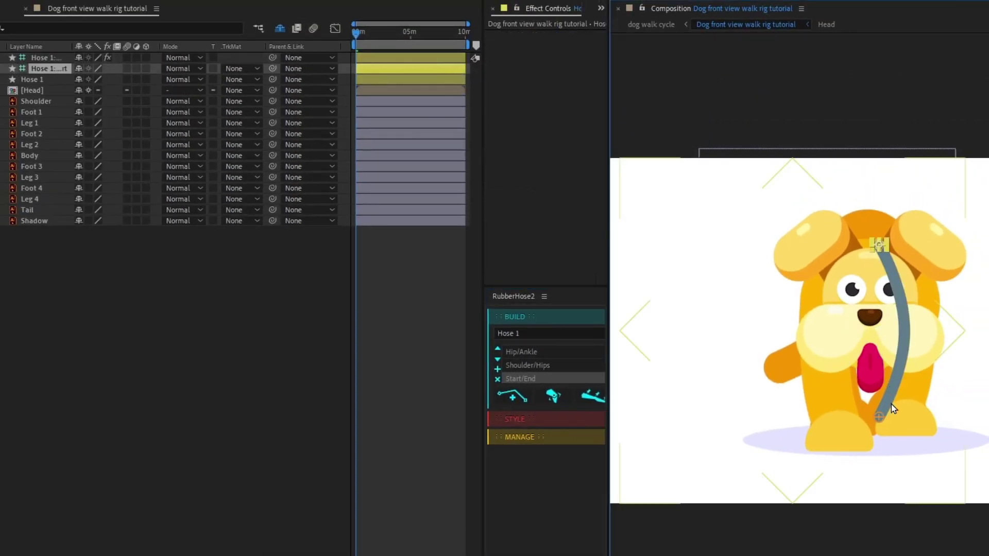
{"action": "left_click_drag", "start_coordinate": [879, 416], "coordinate": [832, 416]}
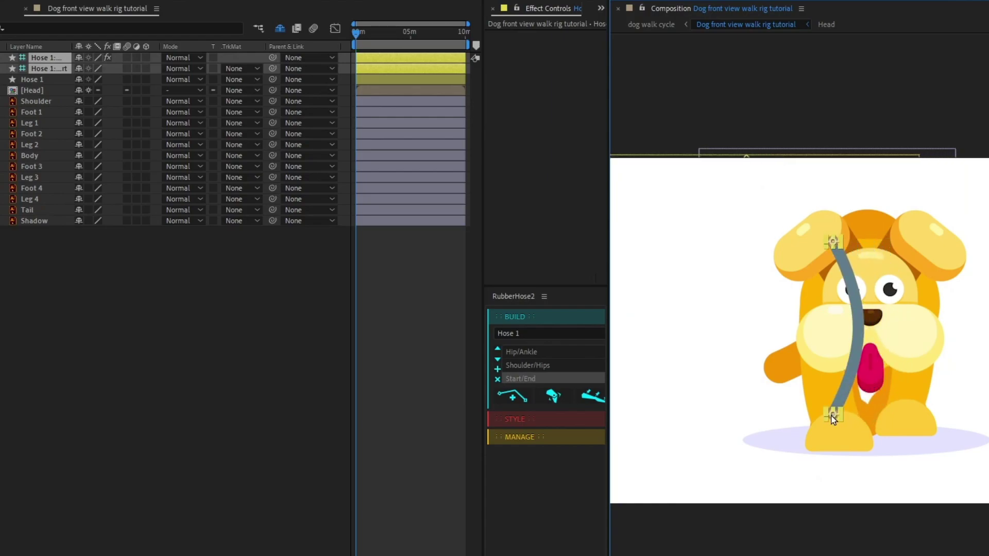
{"action": "left_click", "coordinate": [227, 362]}
Step: Move the three Hose 1 layers in the layer stack to sit between Shoulder and Foot 1
{"action": "left_click", "coordinate": [35, 80]}
{"action": "left_click", "coordinate": [46, 58], "text": "shift"}
{"action": "left_click_drag", "start_coordinate": [45, 58], "coordinate": [55, 108]}
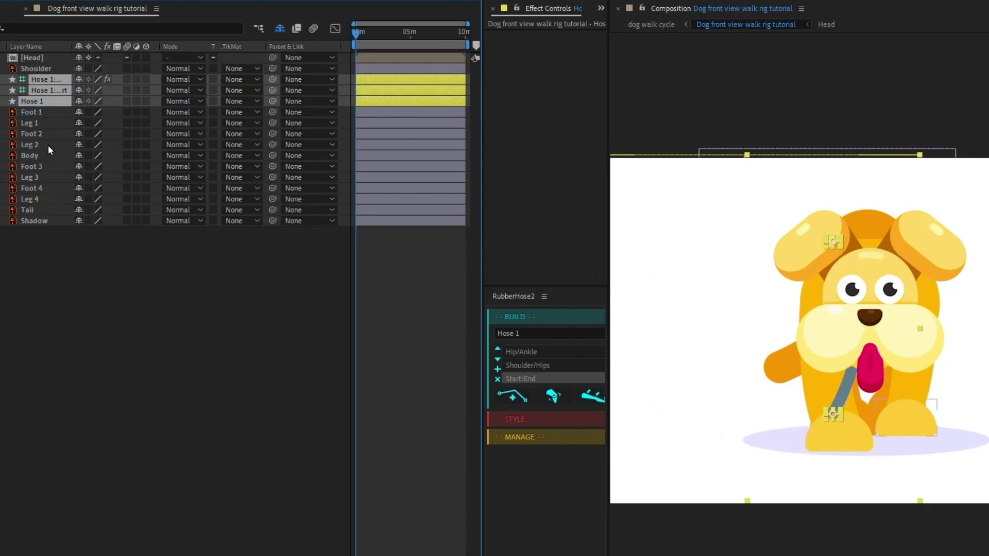
Step: Solo the three Hose 1 layers together with Foot 1 and Leg 1
{"action": "left_click", "coordinate": [39, 115], "text": "ctrl"}
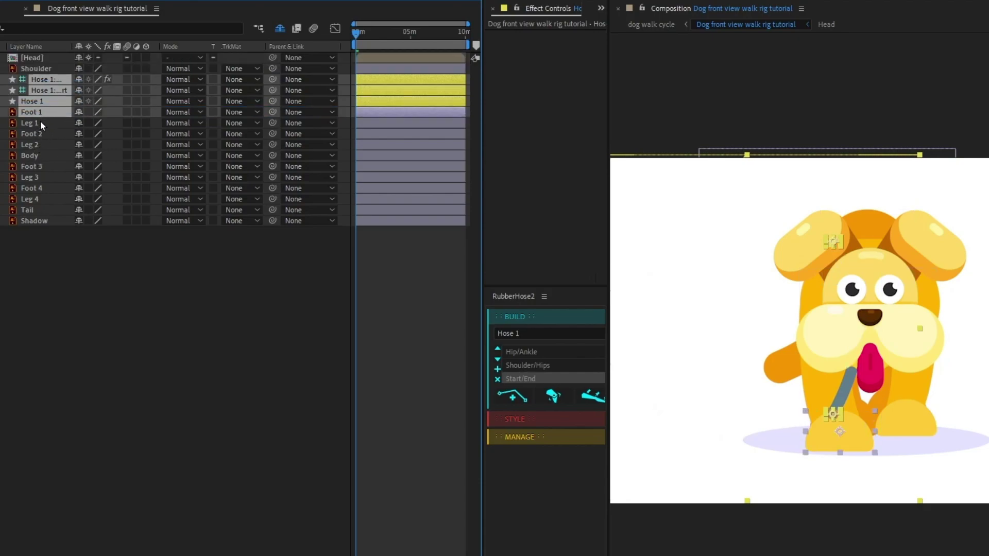
{"action": "left_click", "coordinate": [41, 124], "text": "ctrl"}
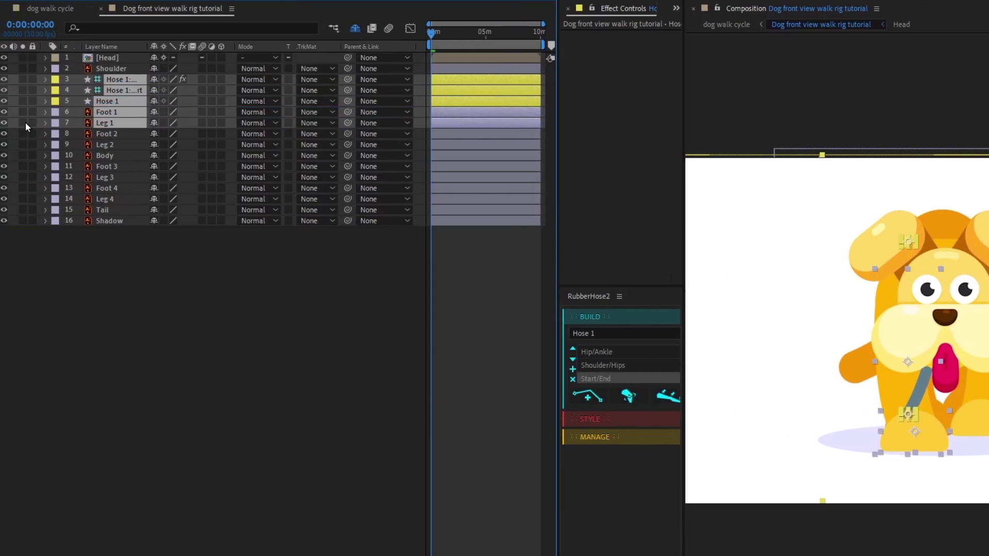
{"action": "left_click", "coordinate": [23, 123]}
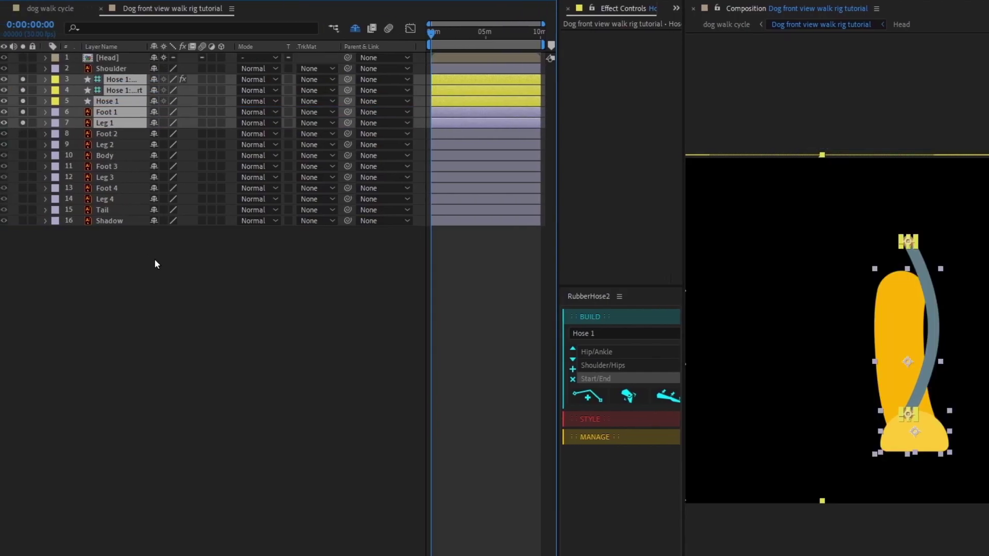
{"action": "left_click", "coordinate": [151, 257]}
Step: Place the hose's start controller at the top of Leg 1 and its end controller at the ankle inside Foot 1
{"action": "scroll", "coordinate": [962, 348], "scroll_direction": "up", "scroll_amount": 2}
{"action": "left_click", "coordinate": [882, 179]}
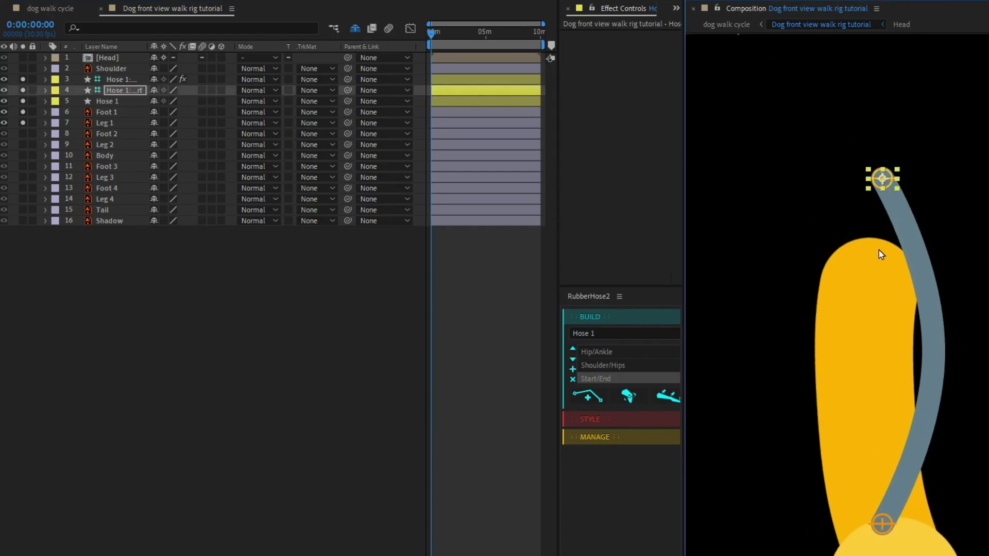
{"action": "left_click_drag", "start_coordinate": [882, 179], "coordinate": [873, 263]}
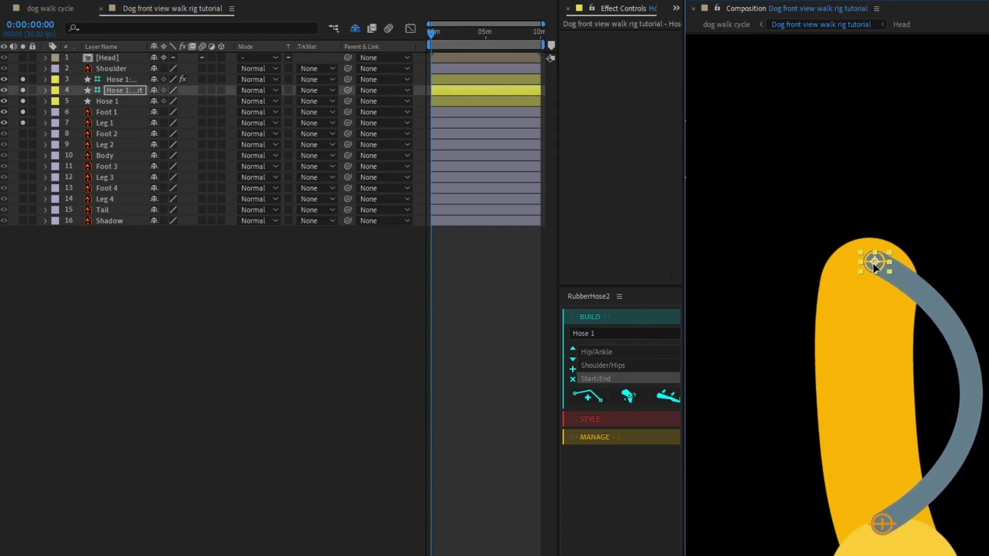
{"action": "scroll", "coordinate": [868, 382], "scroll_direction": "down", "scroll_amount": 3}
{"action": "left_click_drag", "start_coordinate": [868, 381], "coordinate": [876, 399]}
Step: Set the hose's bend direction to -100 and its hose length to 510
{"action": "left_click", "coordinate": [638, 79]}
{"action": "type", "text": "-"}
{"action": "key", "text": "Return"}
{"action": "left_click_drag", "start_coordinate": [638, 46], "coordinate": [614, 46]}
{"action": "left_click", "coordinate": [158, 156]}
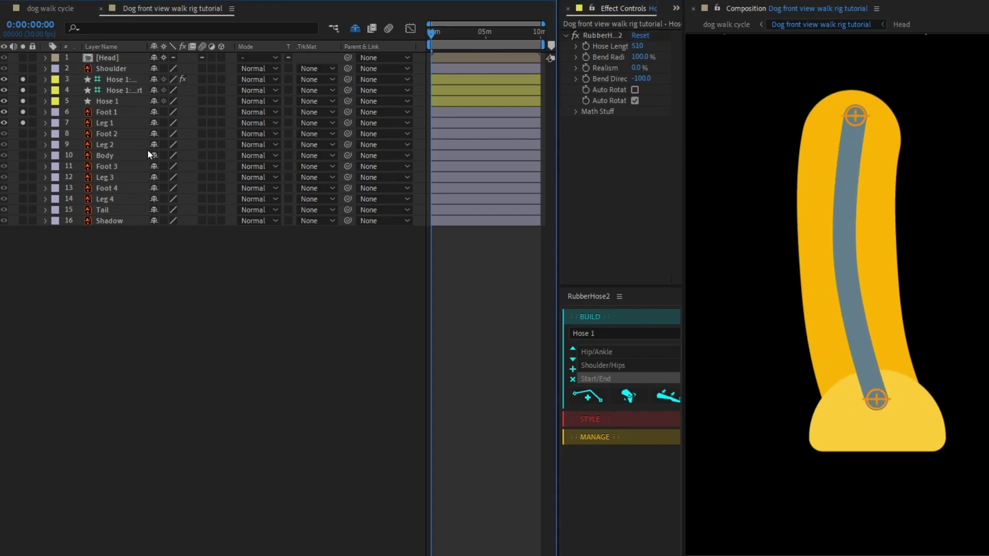
Step: Thicken Hose 1's stroke to the leg's full width and fit its start controller and length to the leg's shape
{"action": "left_click", "coordinate": [112, 100]}
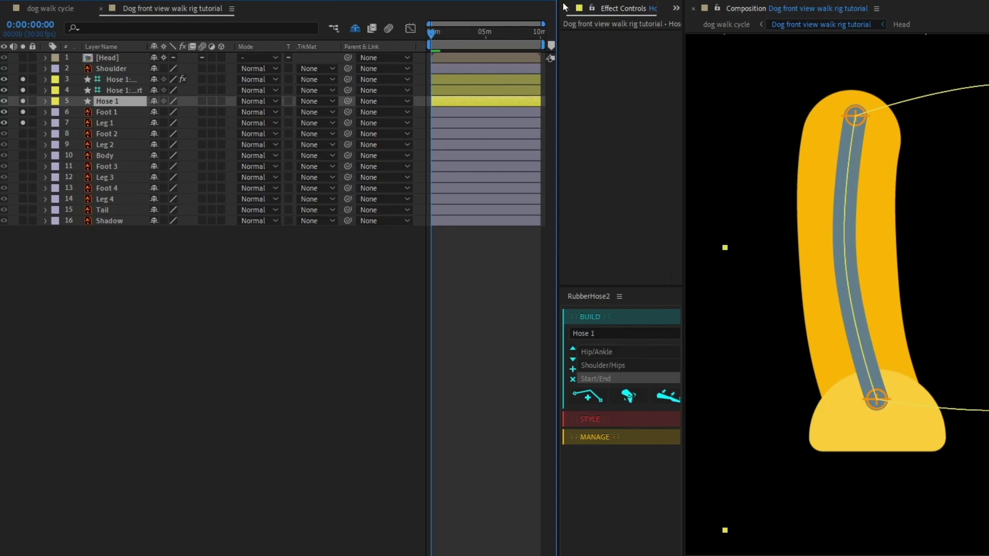
{"action": "left_click_drag", "start_coordinate": [561, 1], "coordinate": [618, 1]}
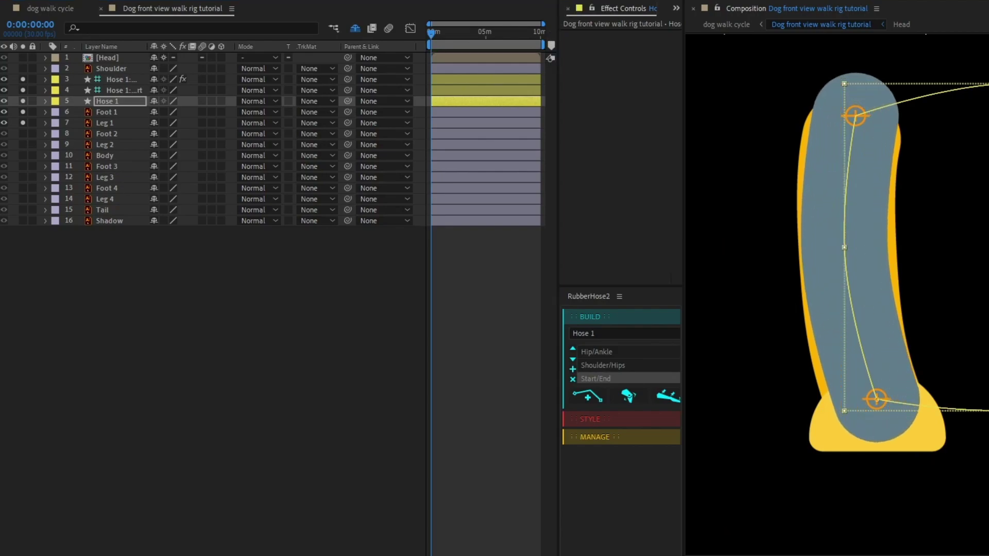
{"action": "left_click_drag", "start_coordinate": [854, 116], "coordinate": [852, 139]}
{"action": "left_click", "coordinate": [120, 101]}
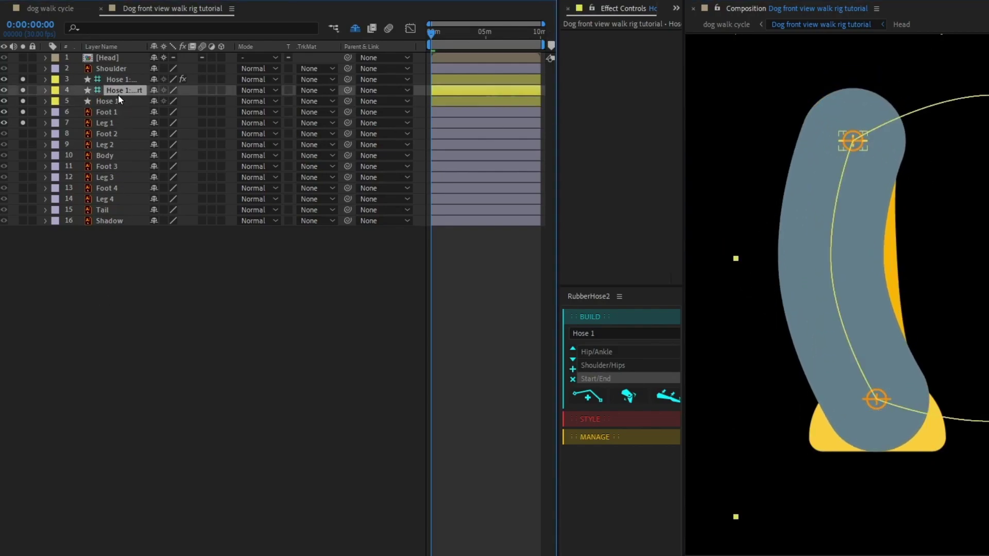
{"action": "left_click", "coordinate": [119, 79]}
{"action": "left_click", "coordinate": [114, 101]}
{"action": "left_click", "coordinate": [124, 103]}
Step: Move Foot 1 above the hose layers and set Hose 1's stroke colour to the leg's orange, FFB300
{"action": "left_click_drag", "start_coordinate": [125, 123], "coordinate": [126, 75]}
{"action": "left_click", "coordinate": [129, 112]}
{"action": "left_click", "coordinate": [538, 1]}
{"action": "left_click", "coordinate": [353, 160]}
{"action": "left_click", "coordinate": [824, 216]}
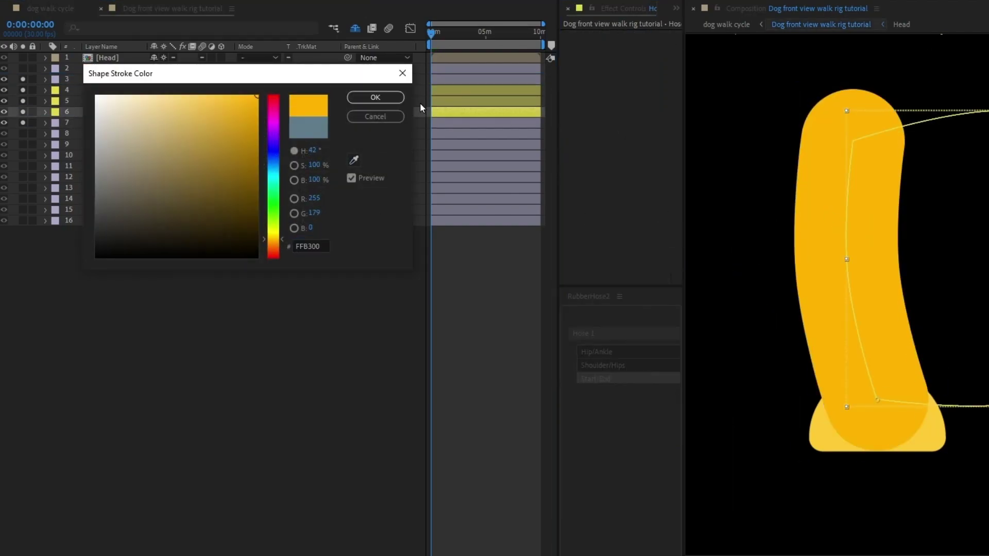
{"action": "left_click", "coordinate": [375, 97]}
Step: Delete the original Leg 1 layer, keeping Foot 1 above the hose layers
{"action": "left_click", "coordinate": [112, 80]}
{"action": "key", "text": "Delete"}
{"action": "left_click", "coordinate": [108, 81]}
{"action": "left_click_drag", "start_coordinate": [118, 112], "coordinate": [118, 75]}
{"action": "key", "text": "F2"}
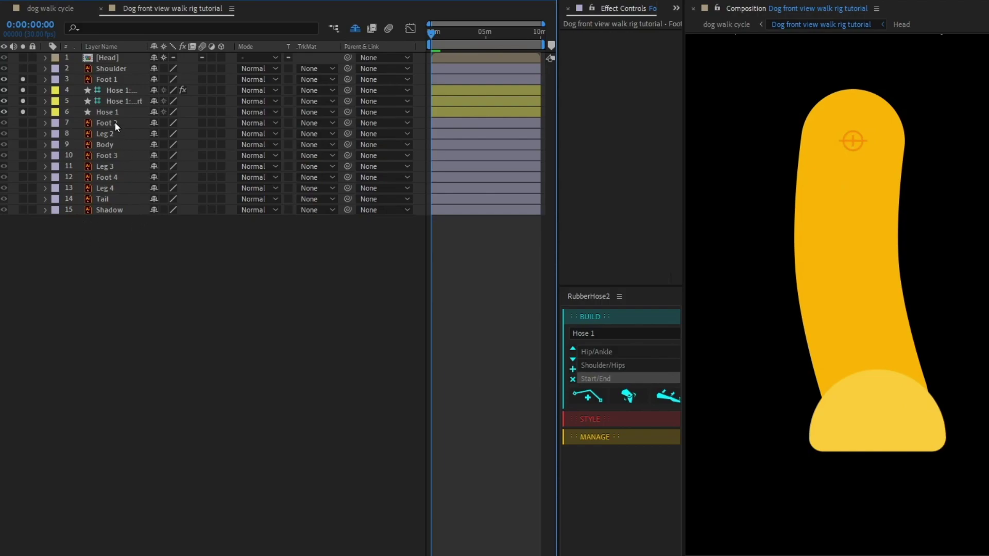
Step: Create shapes from the Foot 1 vector layer and delete the original Foot 1 artwork layer
{"action": "left_click", "coordinate": [147, 81]}
{"action": "right_click", "coordinate": [135, 79]}
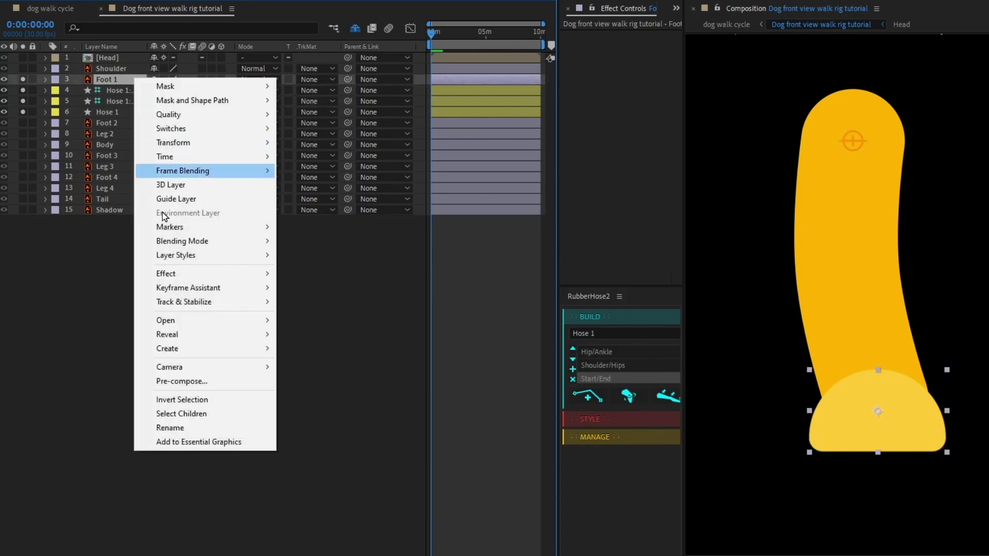
{"action": "mouse_move", "coordinate": [196, 350]}
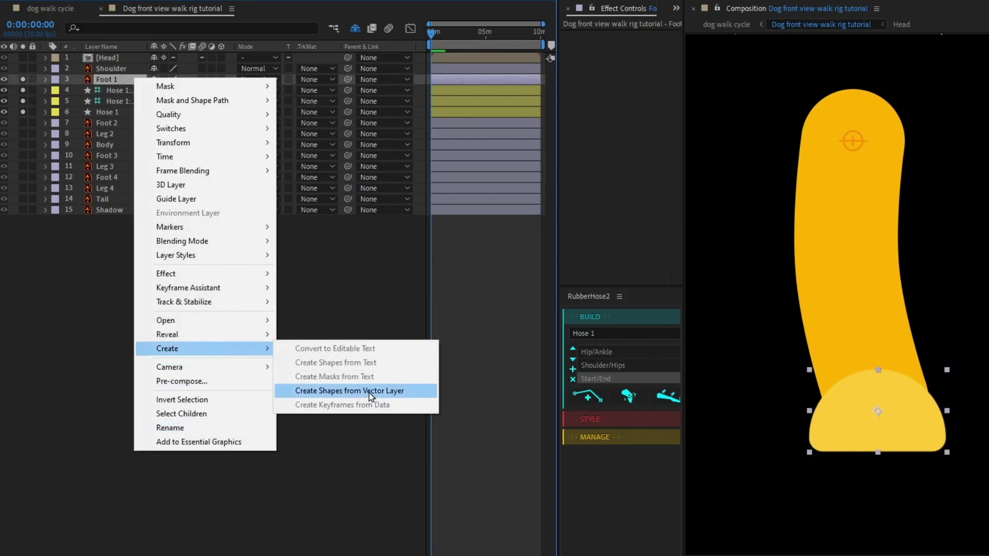
{"action": "left_click", "coordinate": [370, 392]}
{"action": "left_click", "coordinate": [97, 92]}
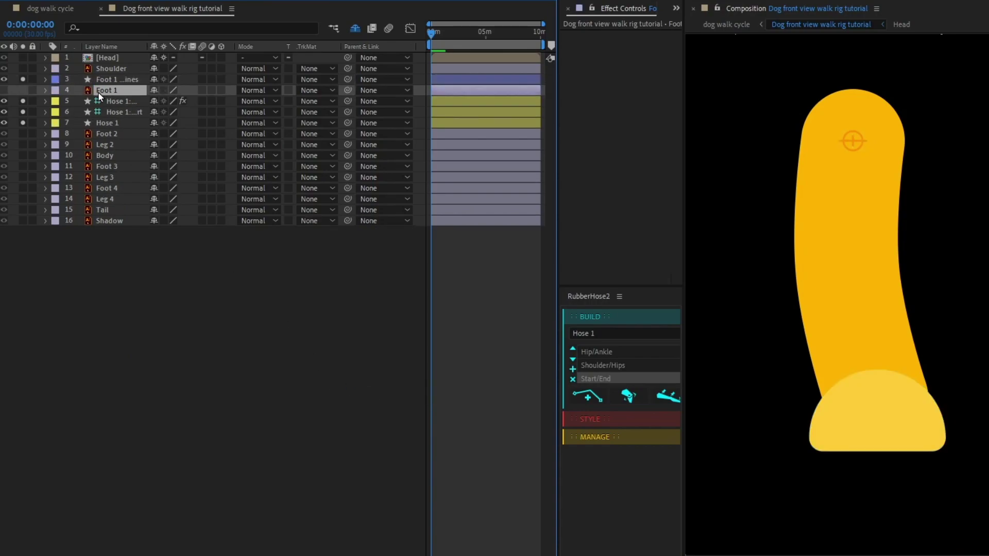
{"action": "key", "text": "Return"}
{"action": "key", "text": "Return"}
{"action": "key", "text": "Delete"}
Step: Rename the foot's outlines shape layer as Foot 1
{"action": "left_click", "coordinate": [108, 80]}
{"action": "key", "text": "Return"}
{"action": "key", "text": "Right"}
{"action": "key", "text": "BackSpace"}
{"action": "key", "text": "BackSpace"}
{"action": "key", "text": "BackSpace"}
{"action": "key", "text": "BackSpace"}
{"action": "key", "text": "BackSpace"}
{"action": "key", "text": "BackSpace"}
{"action": "key", "text": "BackSpace"}
{"action": "key", "text": "BackSpace"}
{"action": "key", "text": "BackSpace"}
Step: Expand the Foot 1 shape layer's contents and delete two of the entries inside its group
{"action": "left_click", "coordinate": [46, 80]}
{"action": "left_click", "coordinate": [57, 91]}
{"action": "left_click", "coordinate": [68, 102]}
{"action": "left_click", "coordinate": [100, 123]}
{"action": "left_click", "coordinate": [101, 134], "text": "shift"}
{"action": "key", "text": "Delete"}
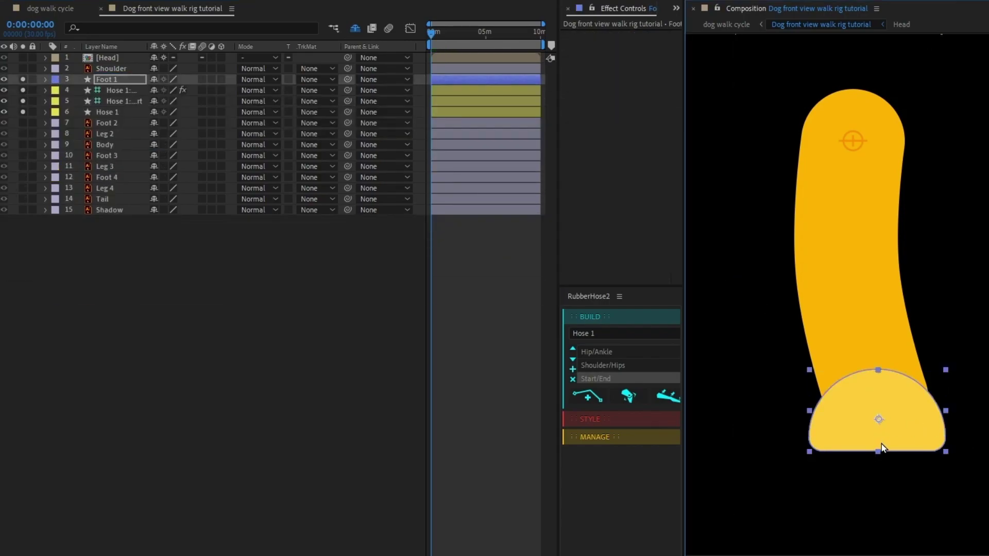
Step: Move Foot 1's anchor point to the middle of its sole and parent the layer to Hose 1's end controller
{"action": "left_click_drag", "start_coordinate": [882, 444], "coordinate": [876, 452]}
{"action": "left_click", "coordinate": [126, 75]}
{"action": "left_click_drag", "start_coordinate": [347, 80], "coordinate": [127, 94]}
{"action": "left_click", "coordinate": [126, 91]}
Step: Show the Title/Action Safe guides in the composition and turn off solo for the foot and hose layers
{"action": "scroll", "coordinate": [874, 339], "scroll_direction": "down", "scroll_amount": 3}
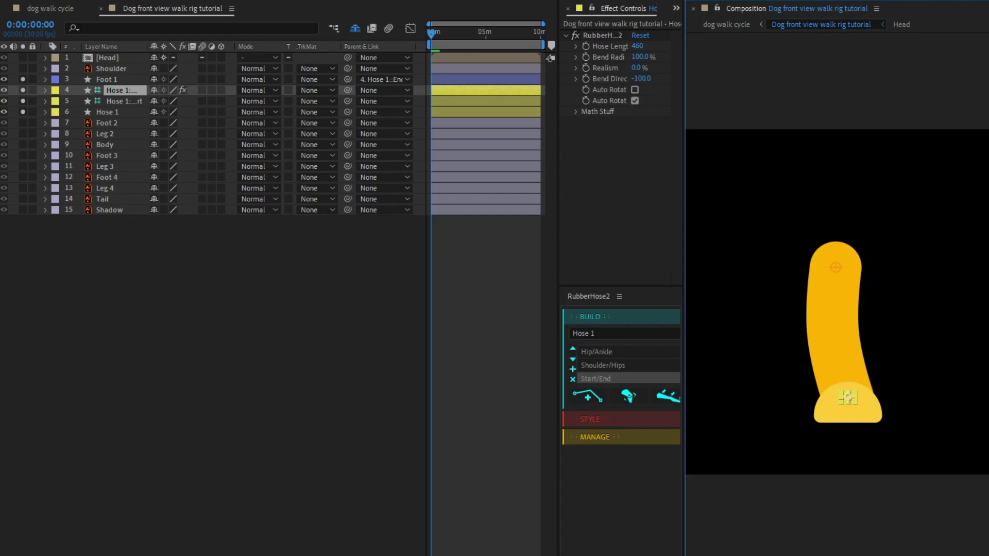
{"action": "left_click", "coordinate": [793, 549]}
{"action": "left_click", "coordinate": [850, 550]}
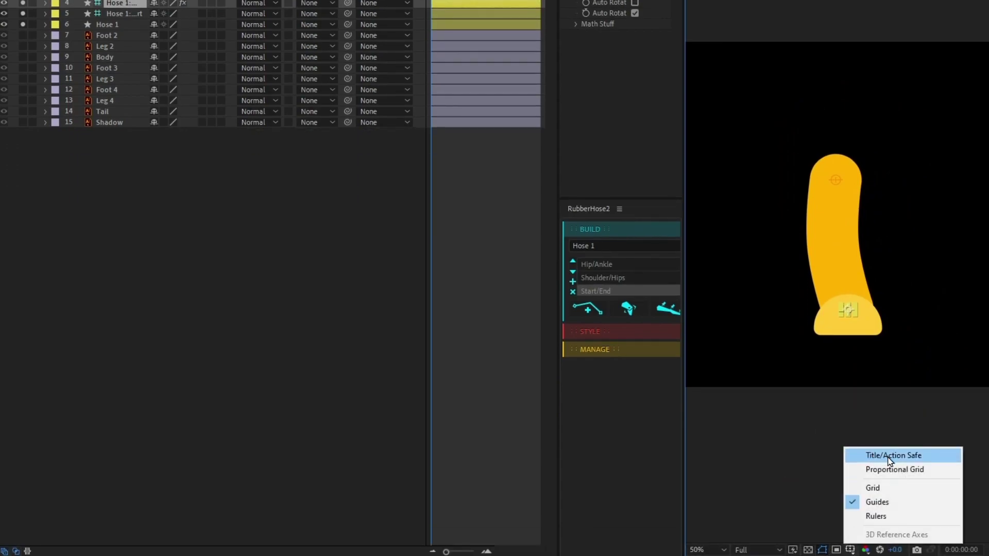
{"action": "left_click", "coordinate": [890, 455]}
{"action": "scroll", "coordinate": [929, 220], "scroll_direction": "up", "scroll_amount": 2}
{"action": "scroll", "coordinate": [896, 218], "scroll_direction": "down", "scroll_amount": 2}
{"action": "left_click_drag", "start_coordinate": [897, 218], "coordinate": [920, 229]}
{"action": "scroll", "coordinate": [922, 234], "scroll_direction": "up", "scroll_amount": 1}
{"action": "scroll", "coordinate": [926, 236], "scroll_direction": "down", "scroll_amount": 1}
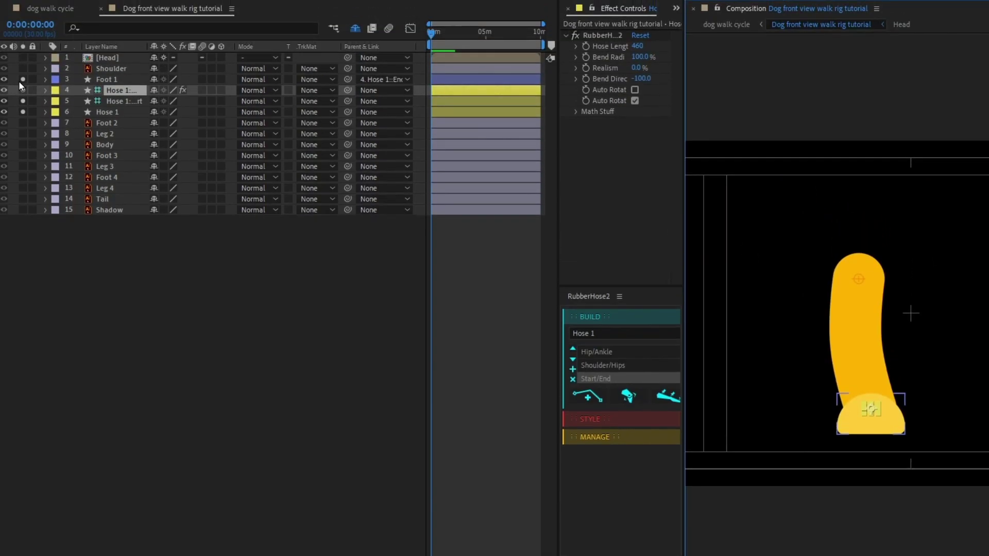
{"action": "left_click_drag", "start_coordinate": [19, 80], "coordinate": [21, 113]}
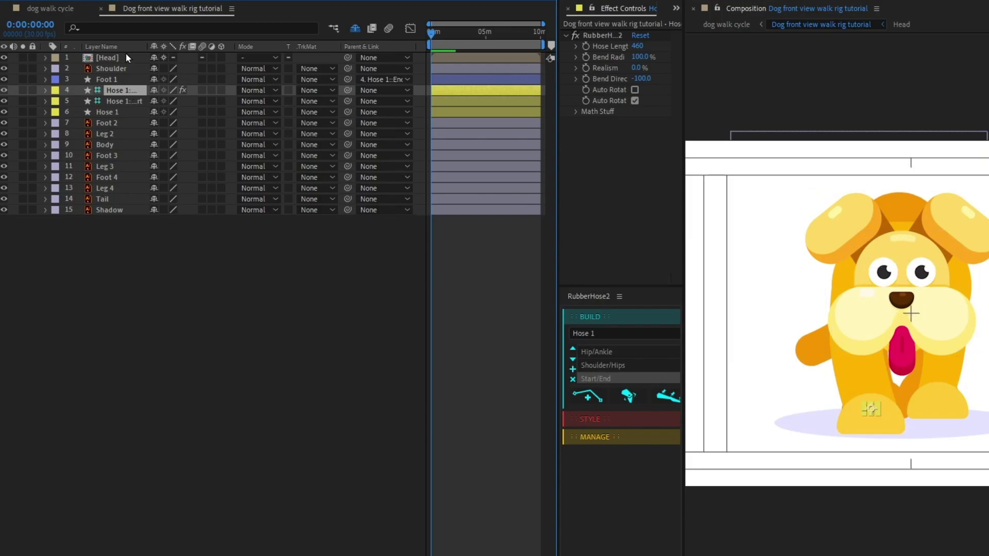
Step: Select every layer from Head down to Shadow and nudge the whole dog to the right to centre it in the composition
{"action": "left_click", "coordinate": [116, 57]}
{"action": "left_click", "coordinate": [111, 210], "text": "shift"}
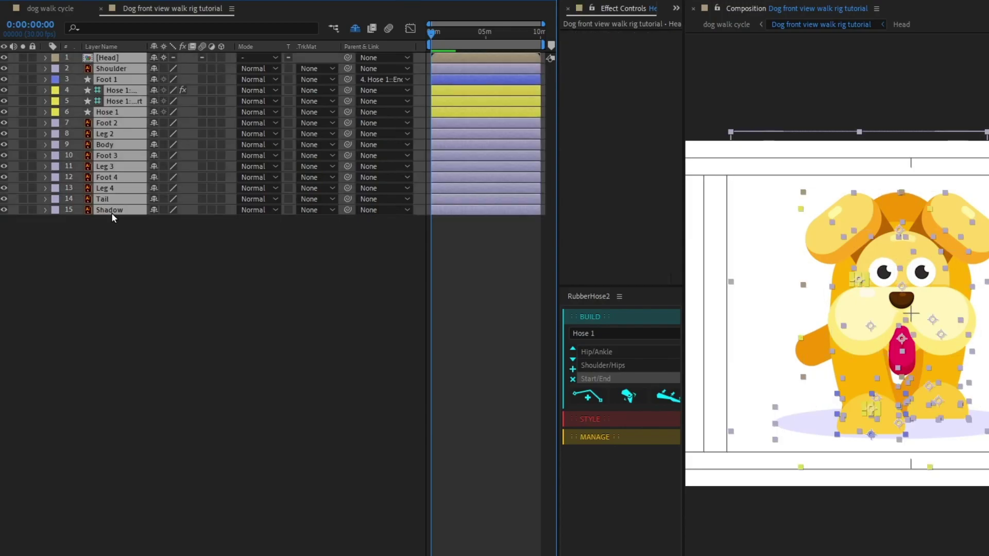
{"action": "key", "text": "Right"}
{"action": "key", "text": "Right"}
{"action": "key", "text": "Right"}
{"action": "key", "text": "Right"}
{"action": "key", "text": "Right"}
{"action": "key", "text": "Right"}
{"action": "key", "text": "Right"}
{"action": "key", "text": "Right"}
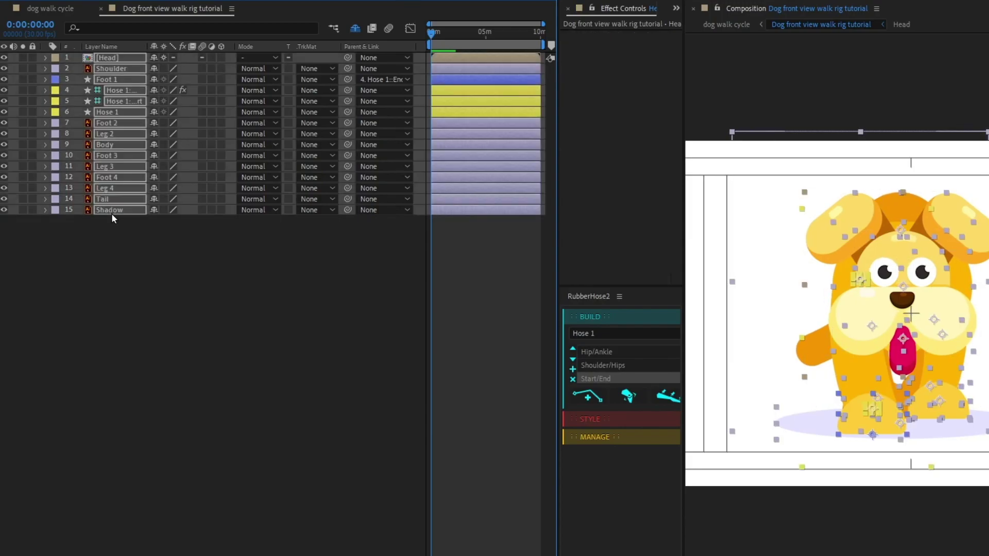
{"action": "key", "text": "Right"}
{"action": "key", "text": "Right"}
{"action": "key", "text": "Right"}
{"action": "key", "text": "Right"}
{"action": "key", "text": "Right"}
{"action": "key", "text": "Right"}
{"action": "key", "text": "Right"}
{"action": "key", "text": "Right"}
{"action": "key", "text": "Right"}
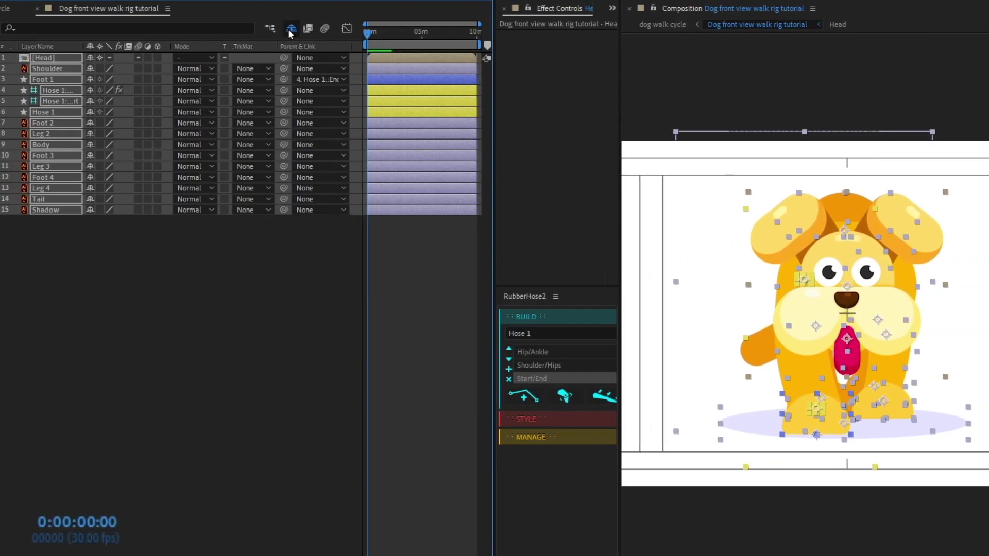
Step: Isolate the Foot 1 layer and the Hose 1 layers by soloing them
{"action": "left_click", "coordinate": [290, 29]}
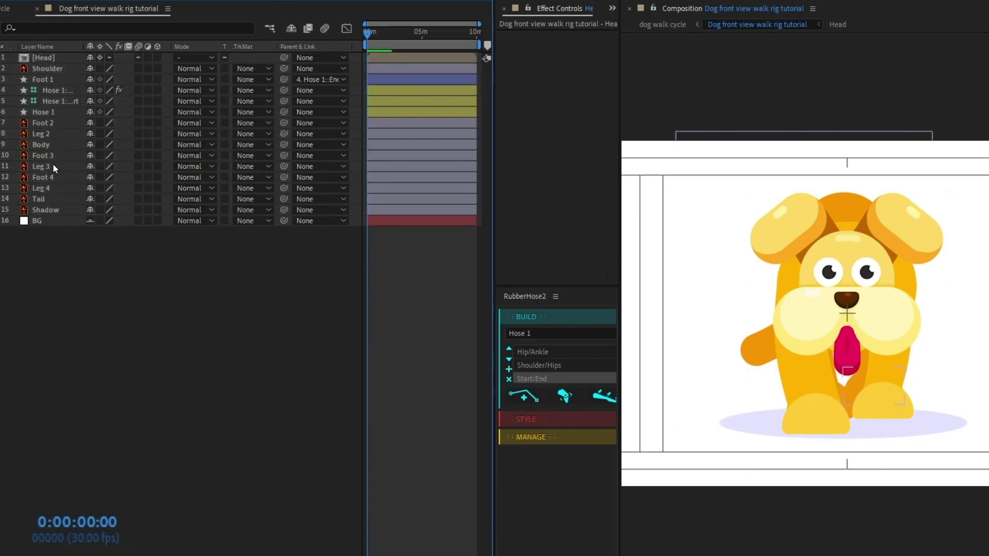
{"action": "left_click", "coordinate": [292, 30]}
{"action": "left_click", "coordinate": [50, 79]}
{"action": "left_click", "coordinate": [50, 112], "text": "shift"}
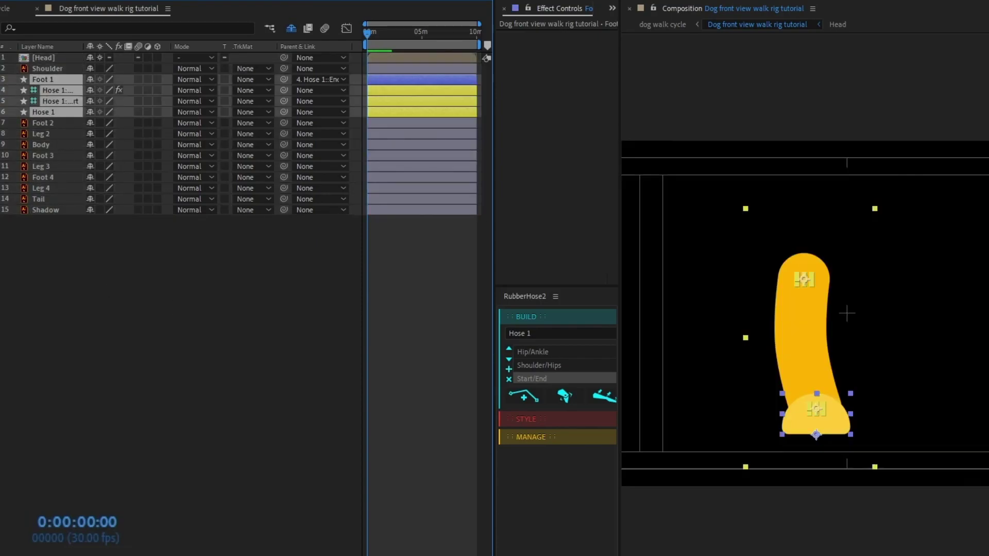
{"action": "left_click", "coordinate": [106, 288]}
{"action": "scroll", "coordinate": [880, 433], "scroll_direction": "up", "scroll_amount": 1}
{"action": "left_click_drag", "start_coordinate": [871, 428], "coordinate": [907, 413]}
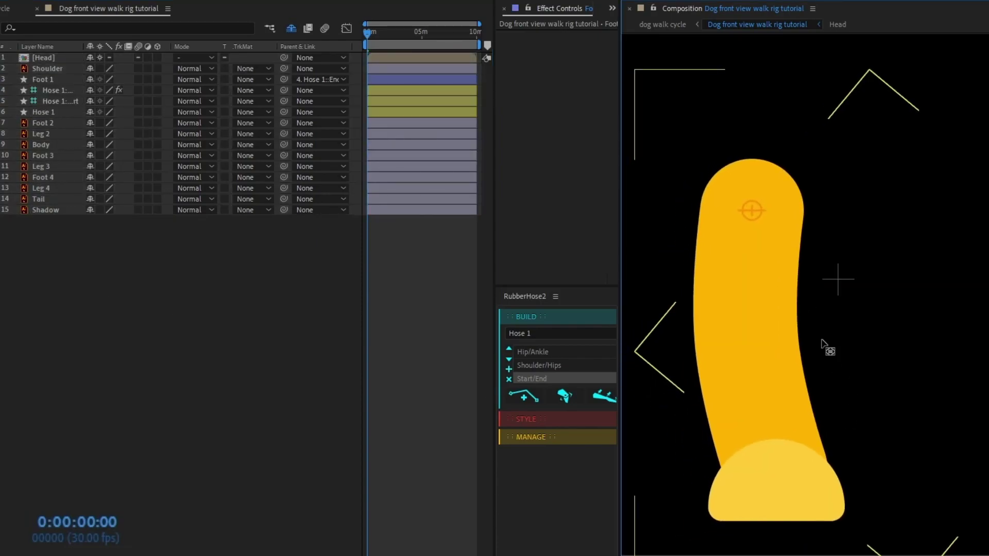
Step: Move Hose 1's end controller to 794, 862 and start animating its Position with a keyframe at frame 0
{"action": "left_click", "coordinate": [71, 80]}
{"action": "left_click", "coordinate": [60, 100]}
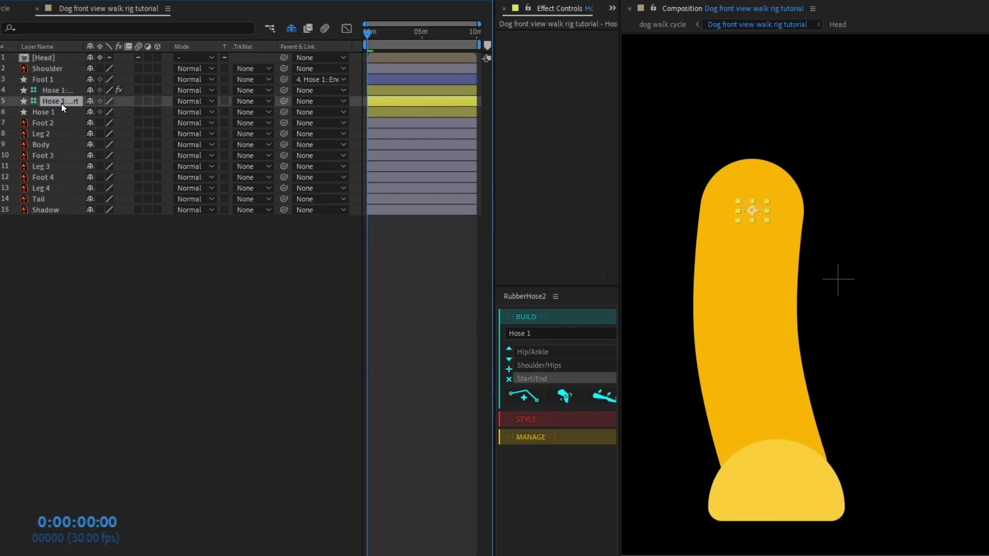
{"action": "left_click", "coordinate": [776, 472]}
{"action": "left_click_drag", "start_coordinate": [777, 476], "coordinate": [732, 486]}
{"action": "key", "text": "p"}
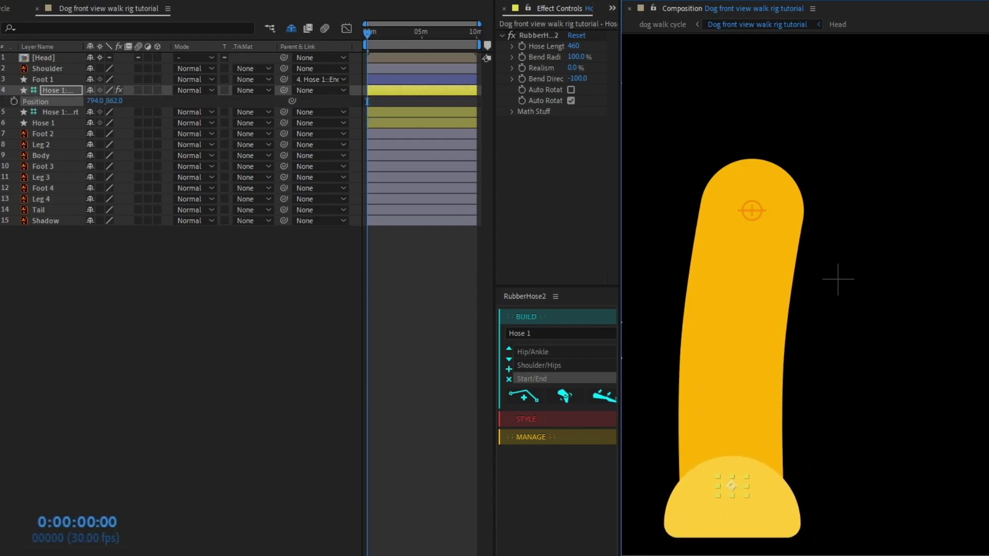
{"action": "left_click", "coordinate": [14, 102]}
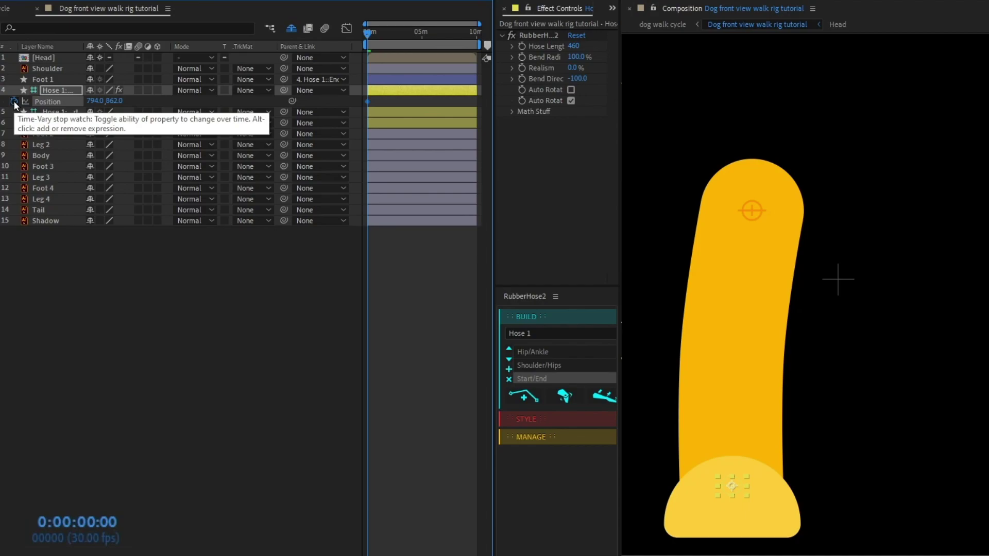
Step: Keyframe Hose 1's end controller at position 851, 762 at frame 20
{"action": "left_click", "coordinate": [88, 523]}
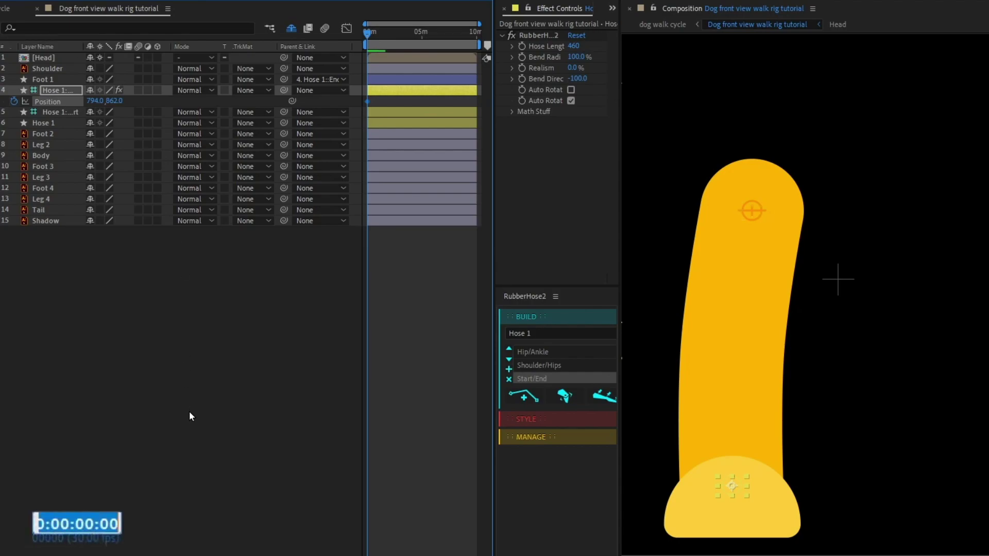
{"action": "type", "text": "+20"}
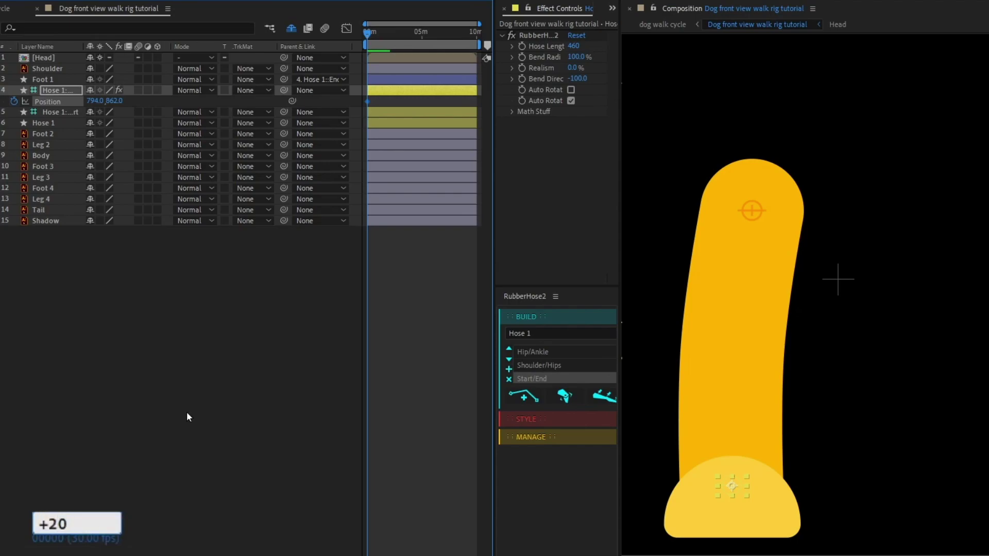
{"action": "key", "text": "Return"}
{"action": "key", "text": "equal"}
{"action": "key", "text": "equal"}
{"action": "key", "text": "equal"}
{"action": "key", "text": "equal"}
{"action": "key", "text": "equal"}
{"action": "key", "text": "equal"}
{"action": "key", "text": "equal"}
{"action": "key", "text": "equal"}
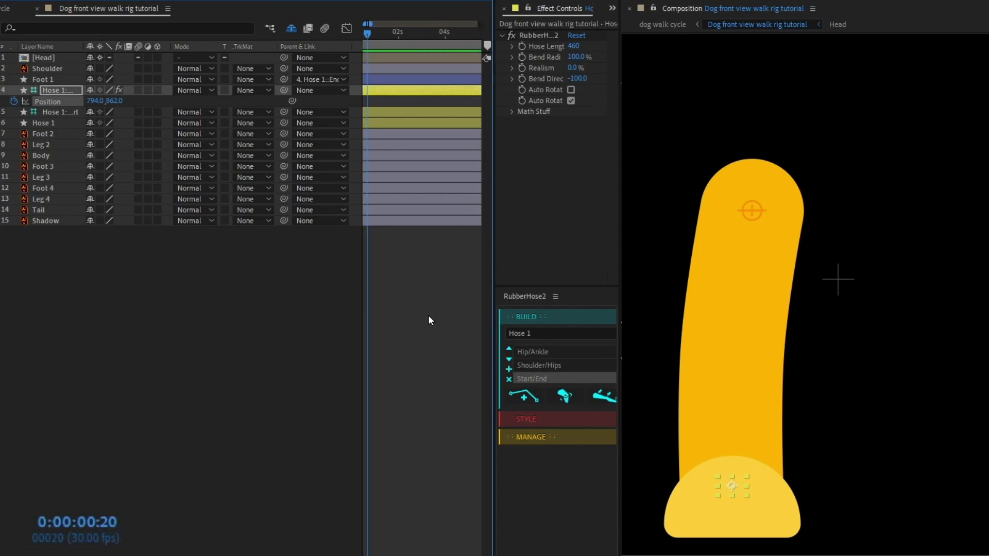
{"action": "left_click_drag", "start_coordinate": [419, 363], "coordinate": [469, 371]}
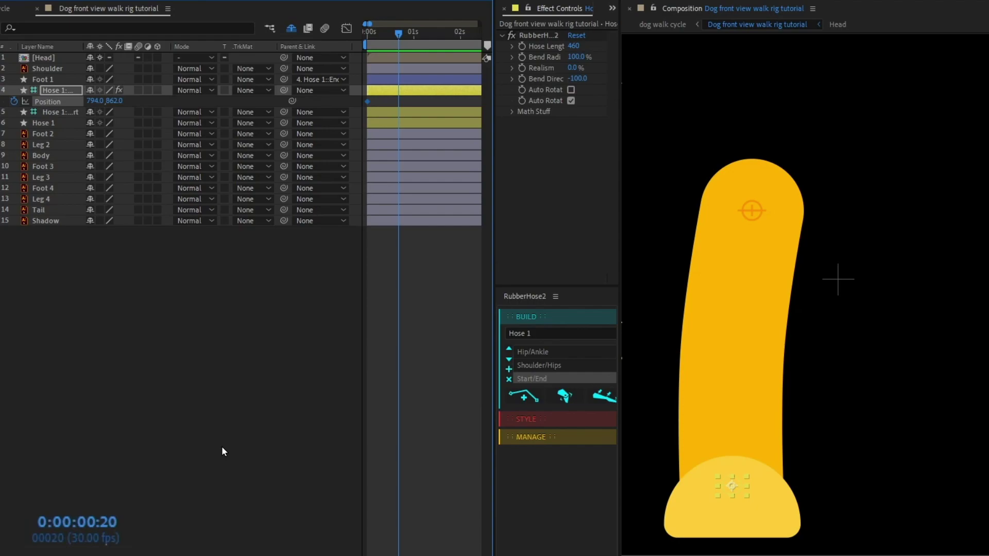
{"action": "left_click_drag", "start_coordinate": [731, 490], "coordinate": [768, 421]}
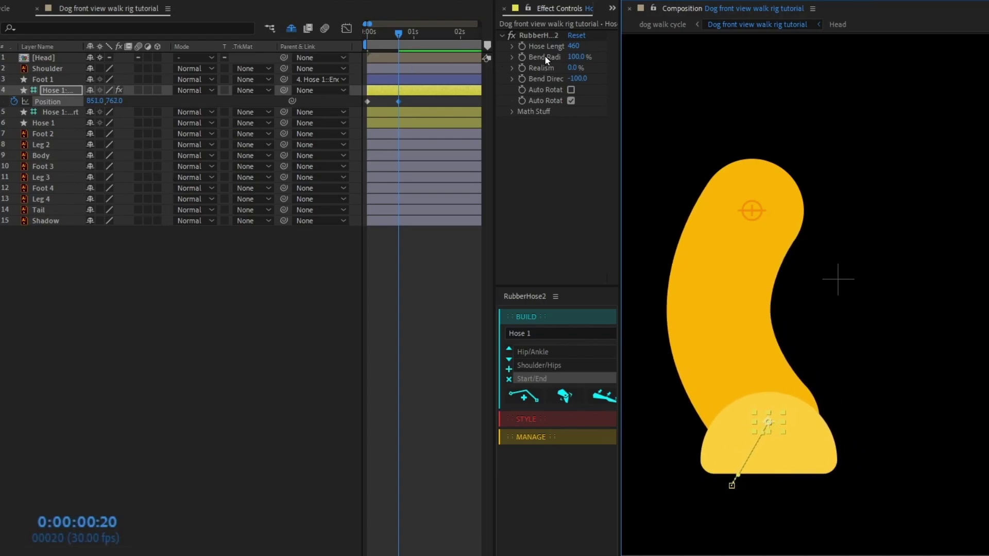
Step: Animate the hose's length on the end controller from 460 at frame 0 to 380 at frame 20
{"action": "left_click", "coordinate": [520, 46]}
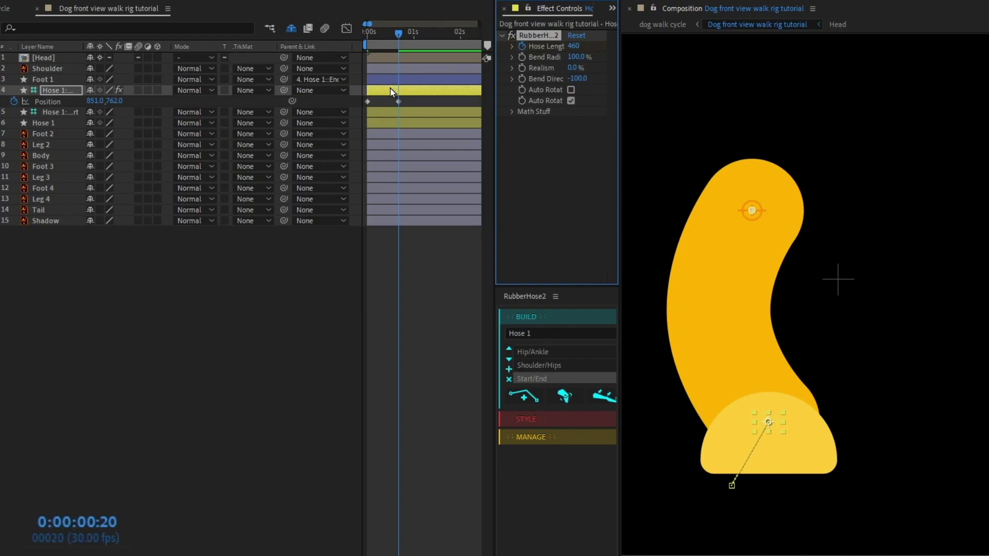
{"action": "key", "text": "u"}
{"action": "key", "text": "Home"}
{"action": "left_click", "coordinate": [330, 270]}
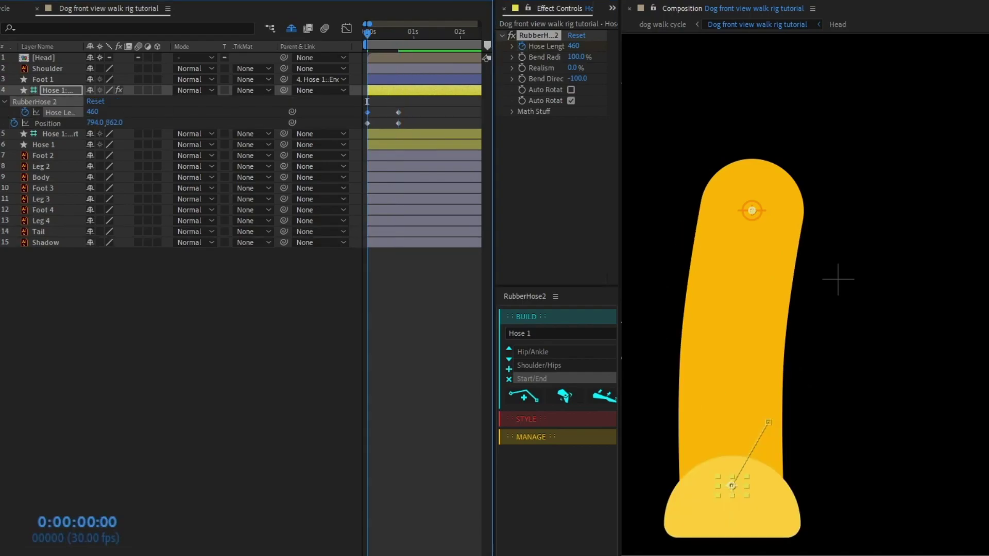
{"action": "key", "text": "k"}
{"action": "mouse_move", "coordinate": [571, 46]}
{"action": "left_mouse_down"}
{"action": "mouse_move", "coordinate": [556, 46]}
{"action": "mouse_move", "coordinate": [570, 46]}
{"action": "left_mouse_up"}
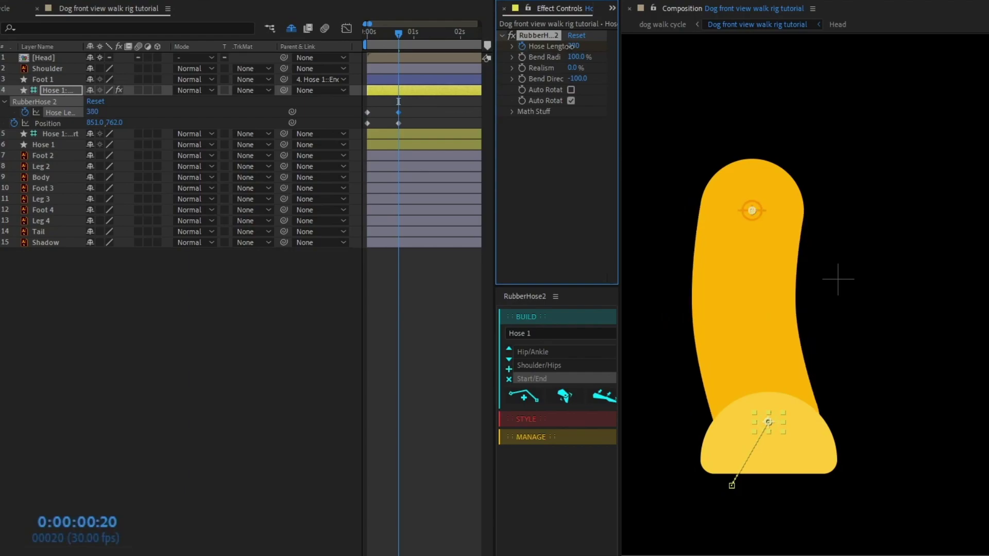
{"action": "left_click", "coordinate": [417, 318]}
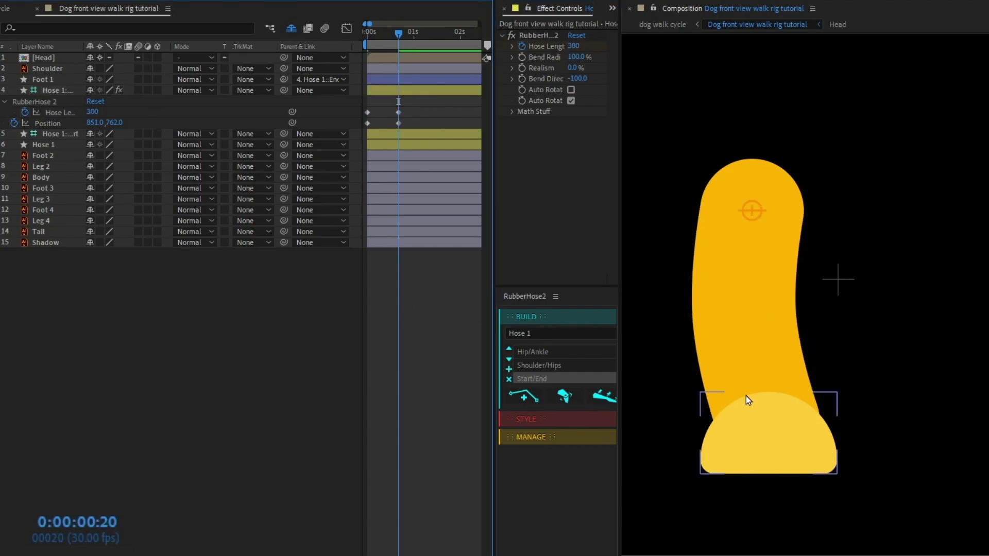
Step: Copy the Hose Length and Position keyframes from frame 0 to frame 40 (0:00:01:10)
{"action": "left_click", "coordinate": [123, 522]}
{"action": "type", "text": "+20"}
{"action": "key", "text": "Return"}
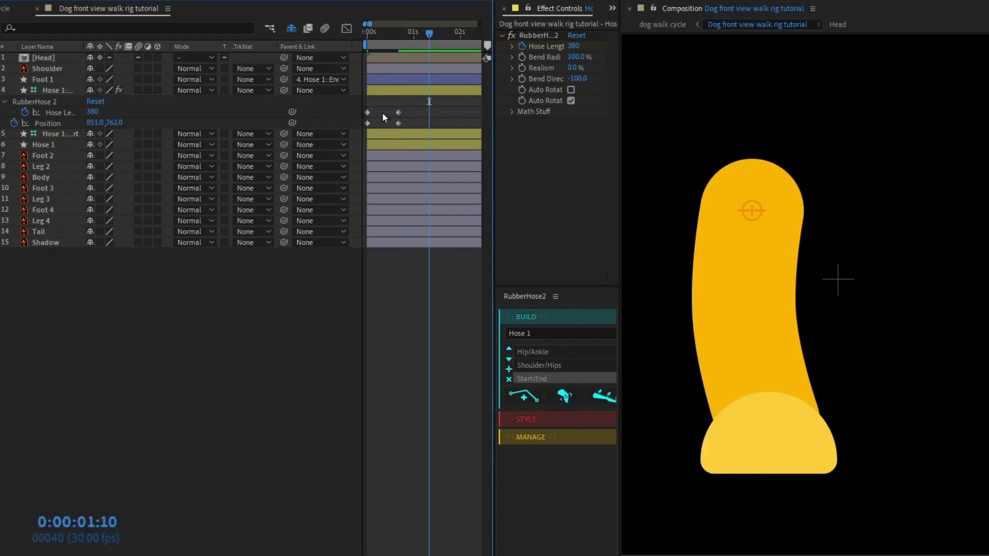
{"action": "left_click_drag", "start_coordinate": [382, 105], "coordinate": [356, 132]}
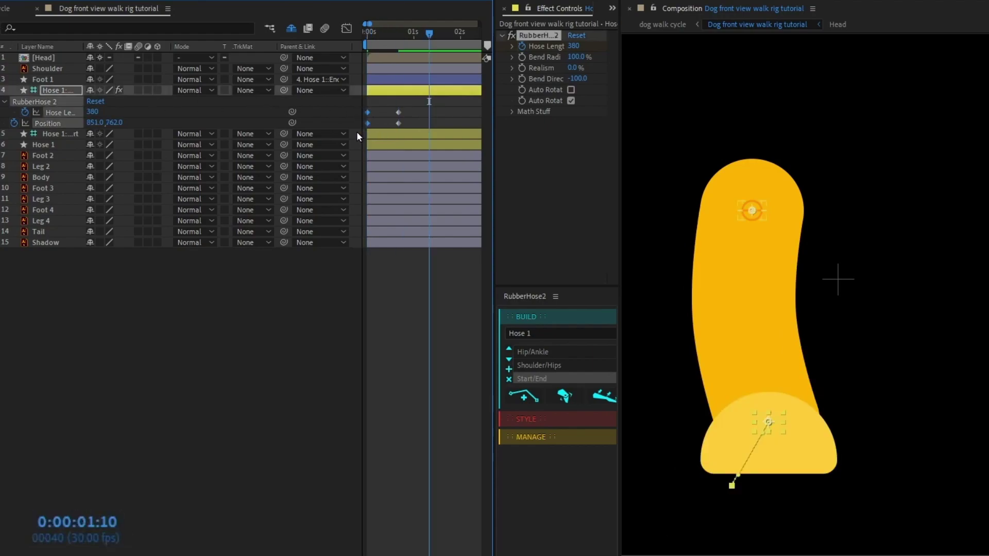
{"action": "key", "text": "ctrl+c"}
{"action": "key", "text": "ctrl+v"}
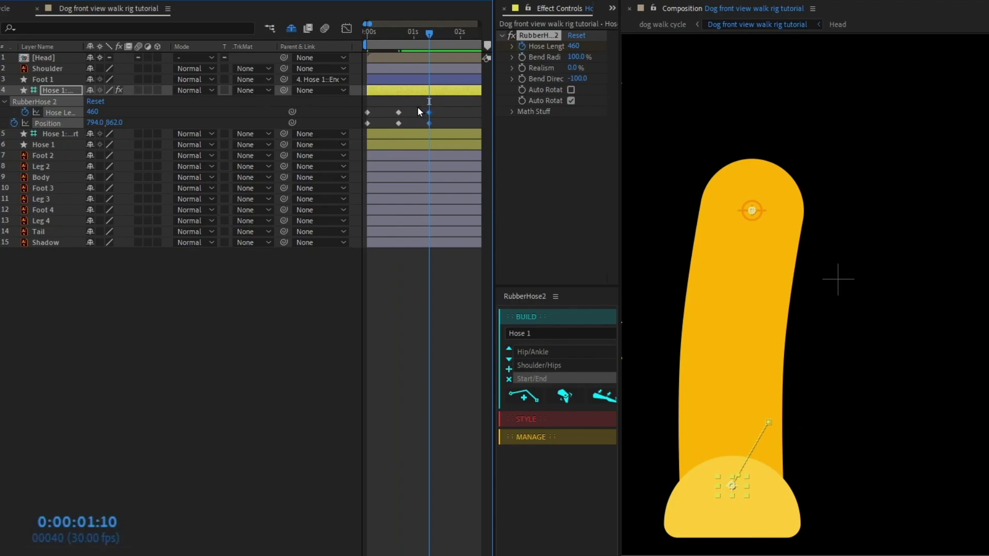
Step: At frame 30, raise the end controller to a Y position of about 759 and shift it slightly left to arc the foot's path
{"action": "key", "text": "j"}
{"action": "left_click", "coordinate": [90, 516]}
{"action": "type", "text": "+"}
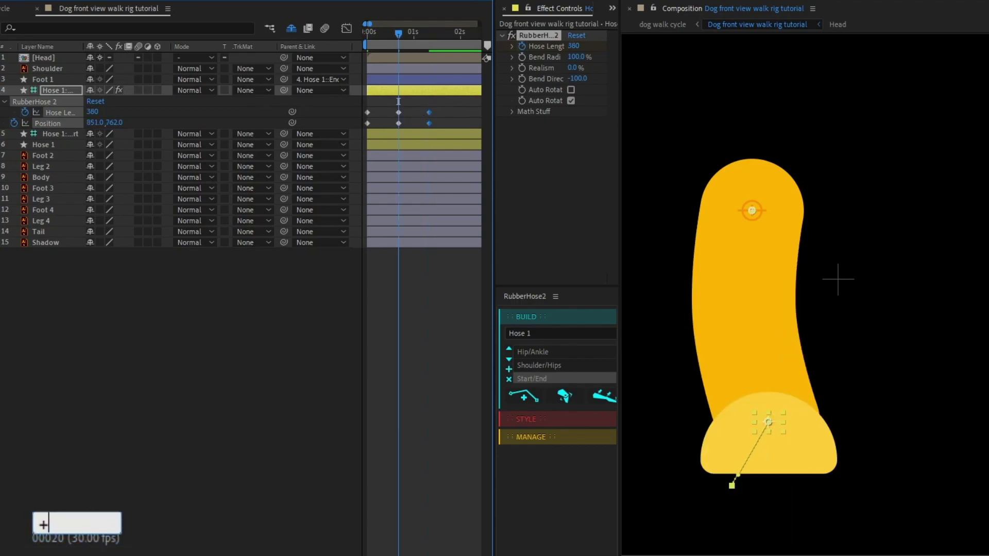
{"action": "type", "text": "10"}
{"action": "key", "text": "Return"}
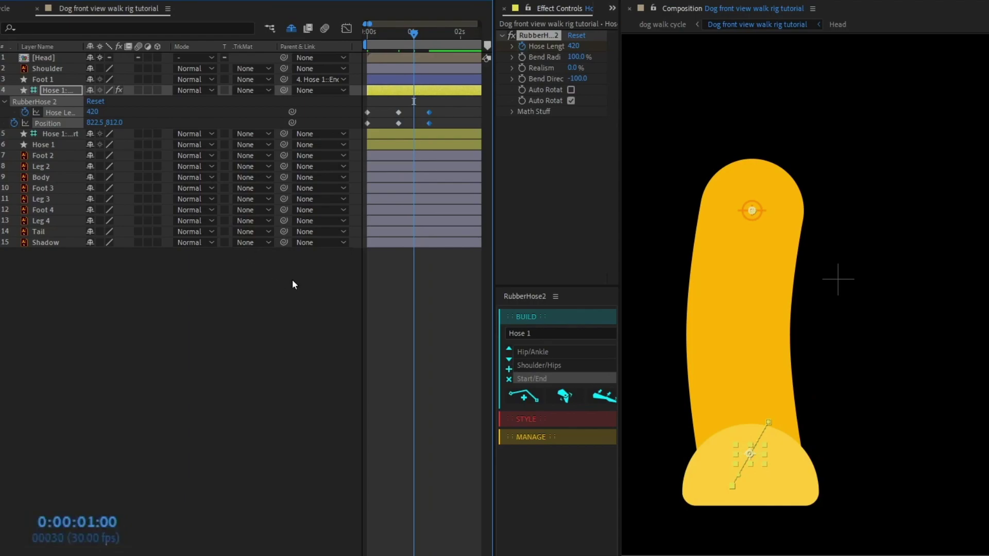
{"action": "key", "text": "Up"}
{"action": "key", "text": "Up"}
{"action": "key", "text": "Up"}
{"action": "key", "text": "Up"}
{"action": "key", "text": "Up"}
{"action": "key", "text": "Up"}
{"action": "key", "text": "Up"}
{"action": "key", "text": "Up"}
{"action": "key", "text": "Up"}
{"action": "key", "text": "Up"}
{"action": "key", "text": "Up"}
{"action": "key", "text": "Up"}
{"action": "key", "text": "Up"}
{"action": "key", "text": "Up"}
{"action": "key", "text": "Up"}
{"action": "key", "text": "Up"}
{"action": "key", "text": "Up"}
{"action": "key", "text": "Up"}
{"action": "key", "text": "Up"}
{"action": "key", "text": "Up"}
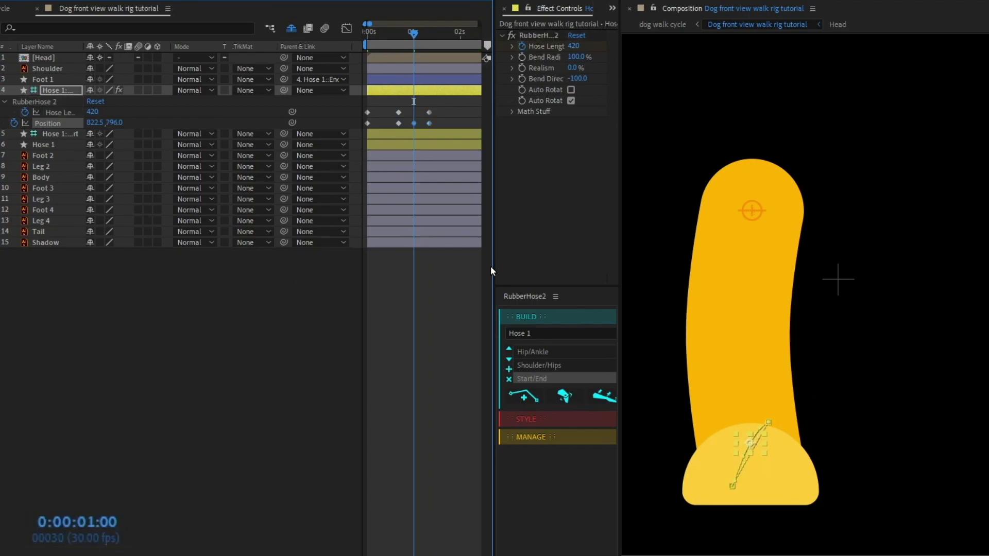
{"action": "key", "text": "Up"}
{"action": "key", "text": "Up"}
{"action": "key", "text": "Up"}
{"action": "key", "text": "Up"}
{"action": "key", "text": "Up"}
{"action": "key", "text": "Up"}
{"action": "key", "text": "Up"}
{"action": "key", "text": "Up"}
{"action": "key", "text": "Up"}
{"action": "key", "text": "Up"}
{"action": "key", "text": "Up"}
{"action": "key", "text": "Up"}
{"action": "key", "text": "Up"}
{"action": "key", "text": "Up"}
{"action": "key", "text": "Up"}
{"action": "key", "text": "Up"}
{"action": "key", "text": "Up"}
{"action": "key", "text": "Up"}
{"action": "key", "text": "Up"}
{"action": "key", "text": "Up"}
{"action": "key", "text": "Left"}
{"action": "key", "text": "Left"}
{"action": "key", "text": "Left"}
{"action": "key", "text": "Left"}
{"action": "key", "text": "Left"}
{"action": "key", "text": "Left"}
{"action": "key", "text": "Left"}
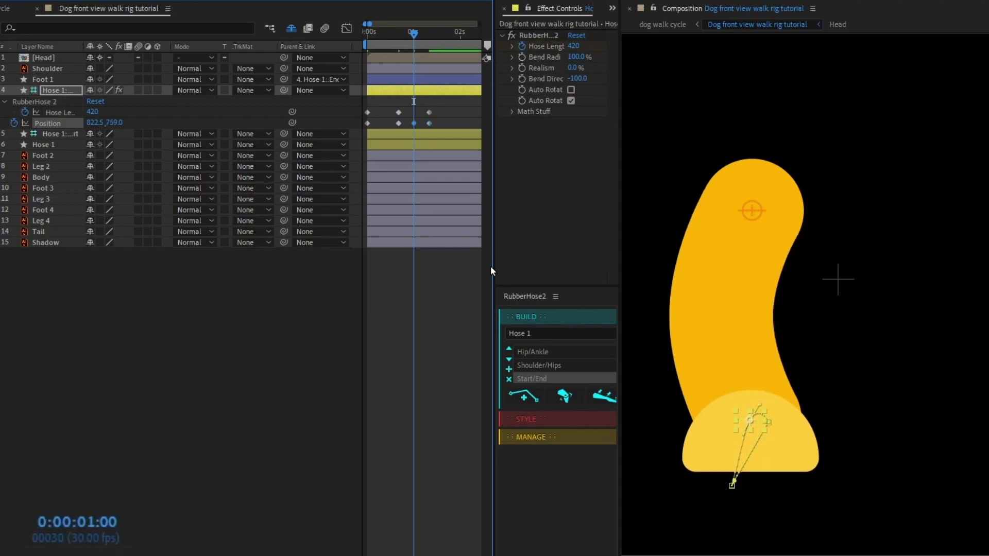
{"action": "key", "text": "Right"}
{"action": "key", "text": "Right"}
{"action": "left_click_drag", "start_coordinate": [740, 433], "coordinate": [734, 434]}
Step: Easy-ease all Hose Length and Position keyframes and limit the preview range to the 40-frame cycle
{"action": "left_click_drag", "start_coordinate": [446, 102], "coordinate": [340, 134]}
{"action": "key", "text": "F9"}
{"action": "left_click_drag", "start_coordinate": [406, 32], "coordinate": [443, 32]}
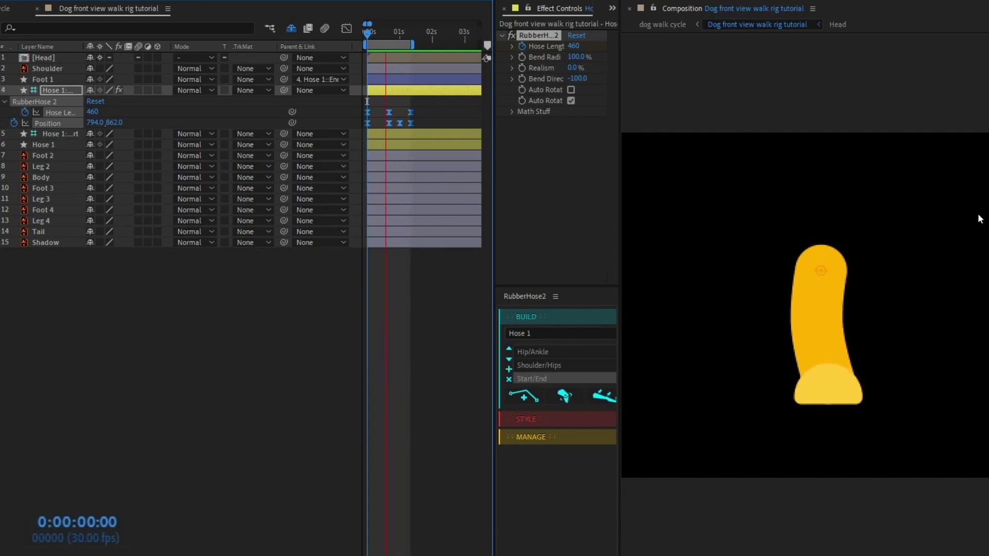
{"action": "key", "text": "space"}
Step: Convert the end controller's Position keyframe at frame 30 to Auto Bezier and preview the leg's motion
{"action": "left_click", "coordinate": [400, 124]}
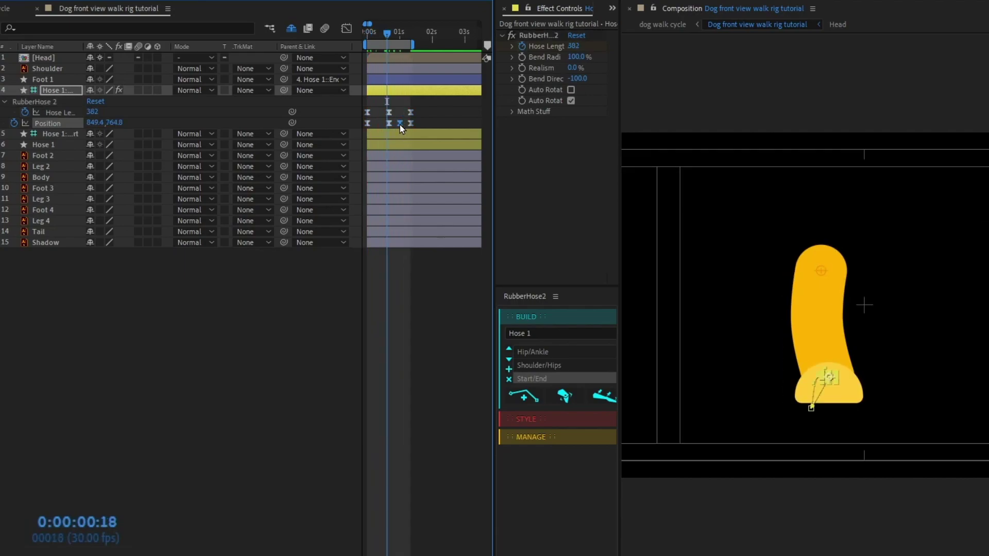
{"action": "left_click", "coordinate": [399, 124], "text": "ctrl"}
{"action": "left_click", "coordinate": [400, 124], "text": "ctrl"}
{"action": "key", "text": "space"}
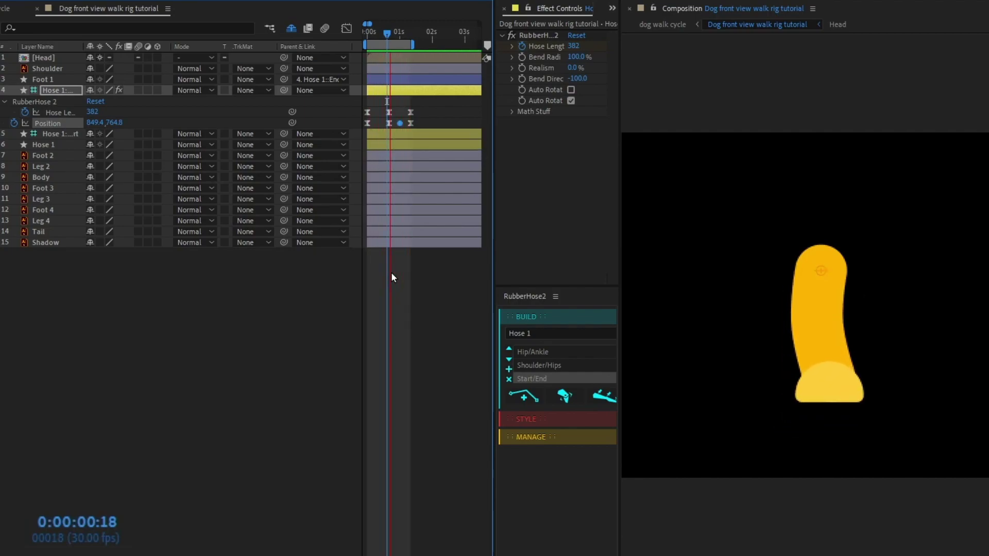
{"action": "key", "text": "space"}
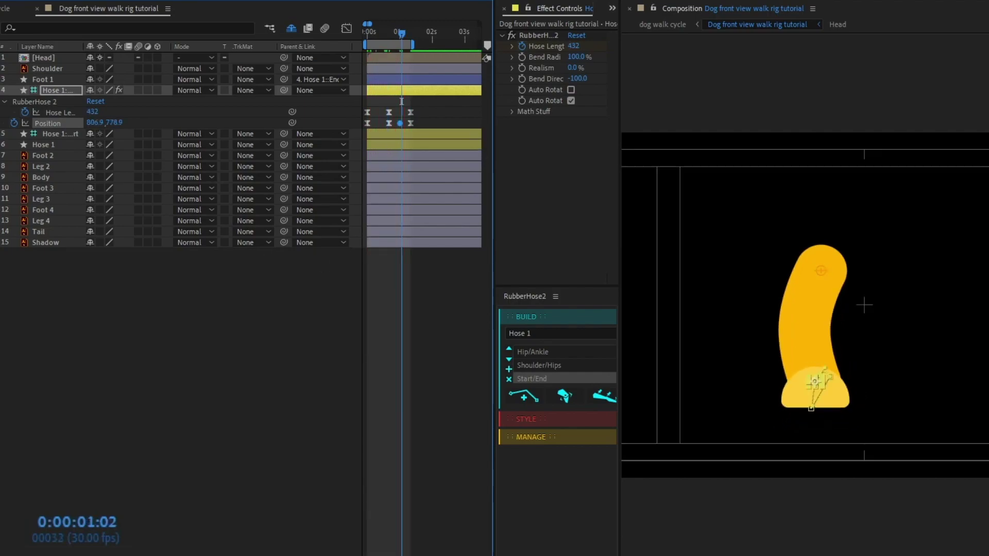
Step: Preview the leg's motion with the whole dog unsoloed and hide the Shadow layer
{"action": "key", "text": "space"}
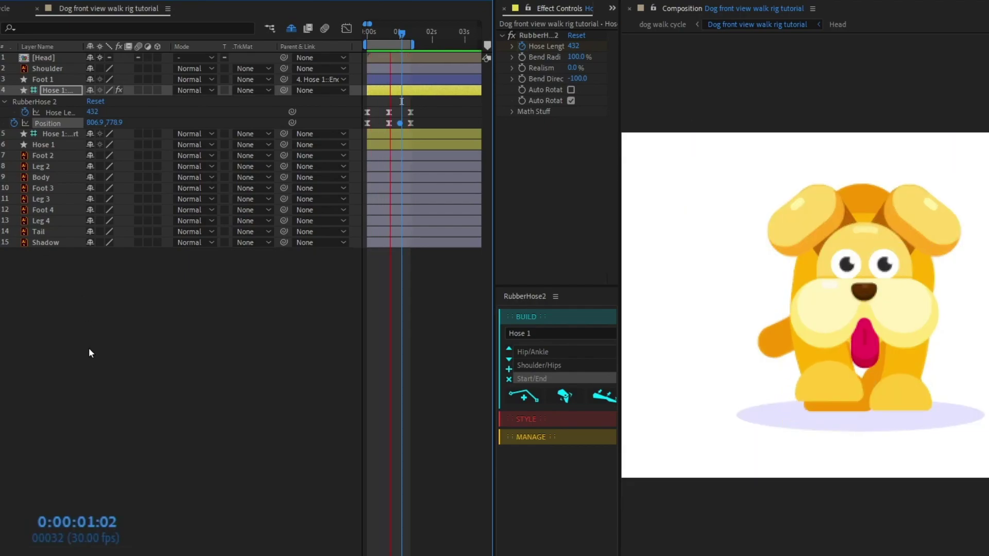
{"action": "key", "text": "space"}
{"action": "left_click", "coordinate": [34, 243]}
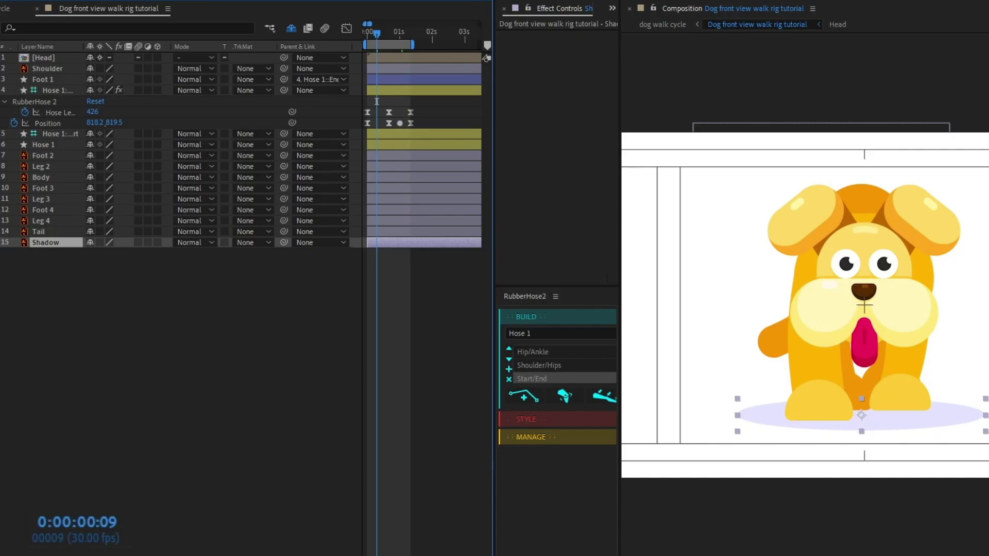
{"action": "key", "text": "Delete"}
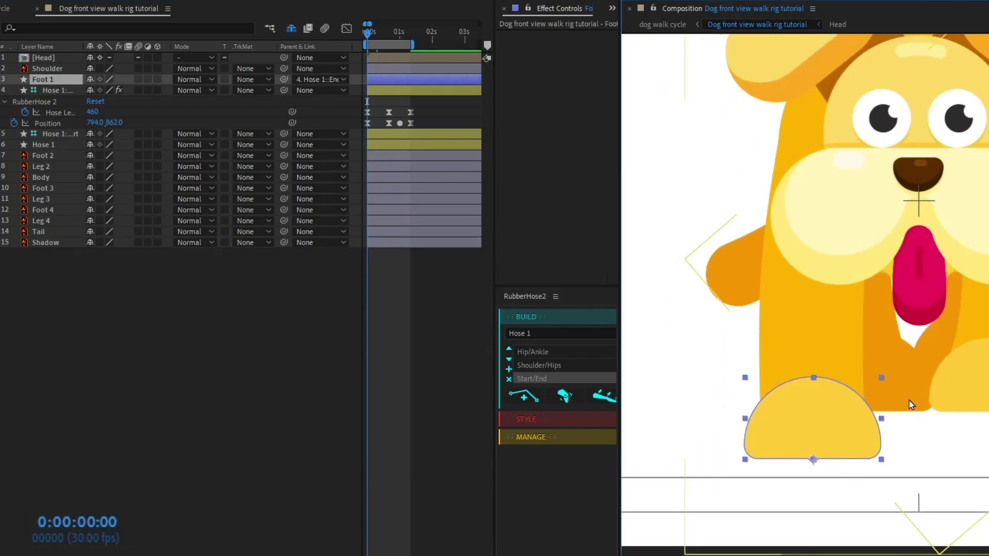
Step: Expand Foot 1's Path 1 and set a Path keyframe at frame 0
{"action": "scroll", "coordinate": [901, 397], "scroll_direction": "down", "scroll_amount": 1}
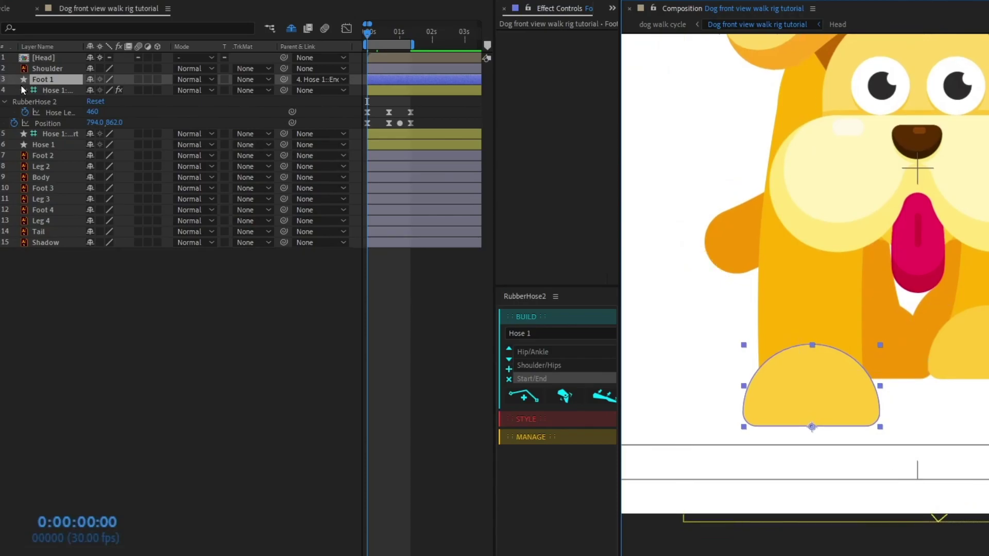
{"action": "key", "text": "ctrl+grave"}
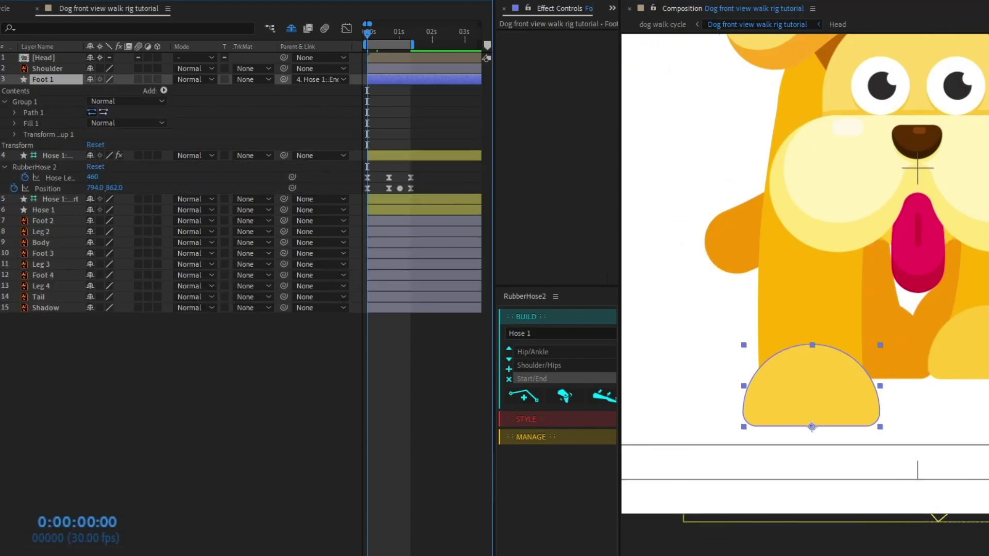
{"action": "left_click", "coordinate": [14, 113]}
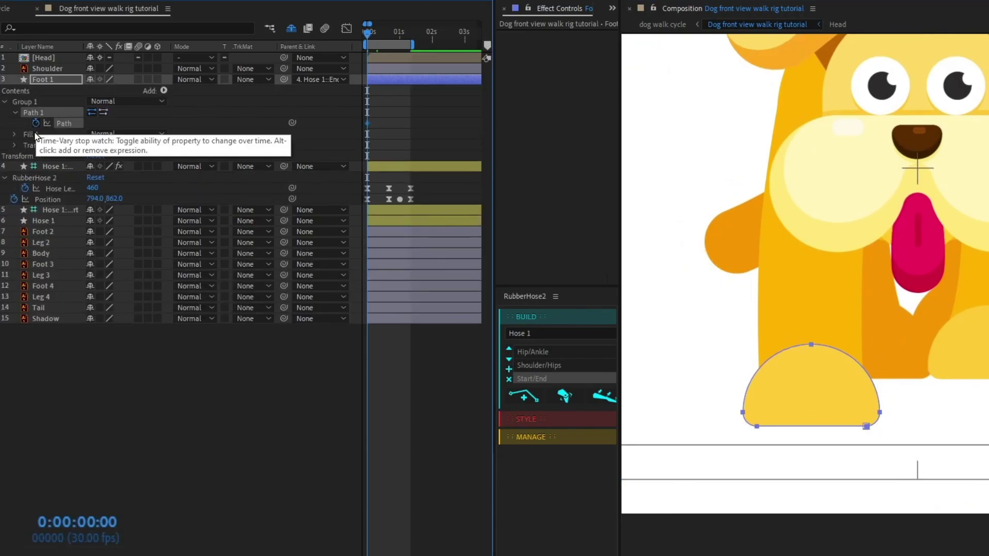
Step: Add Path keyframes for Foot 1 at frames 20 and 30
{"action": "left_click", "coordinate": [36, 123]}
{"action": "key", "text": "shift+Page_Down"}
{"action": "key", "text": "shift+Page_Down"}
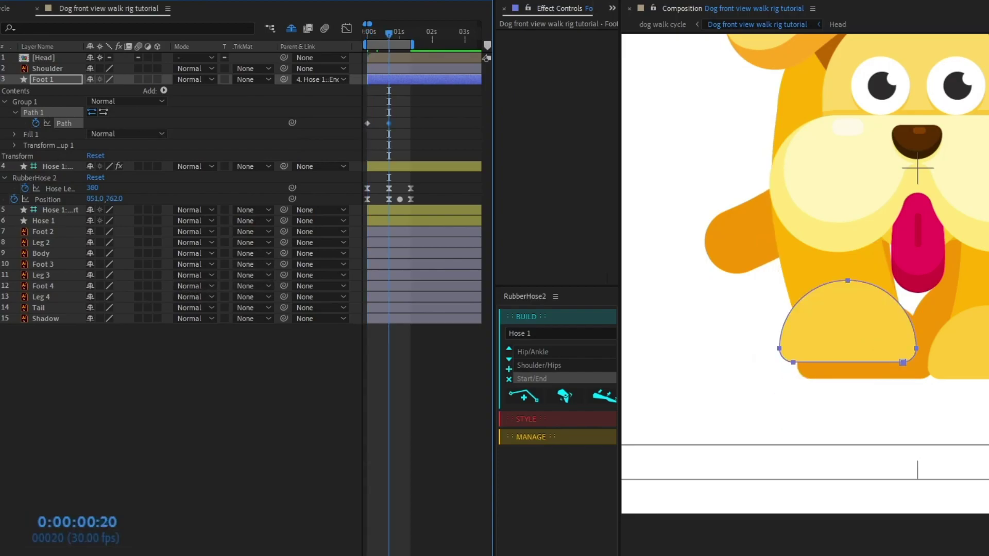
{"action": "key", "text": "shift+Page_Down"}
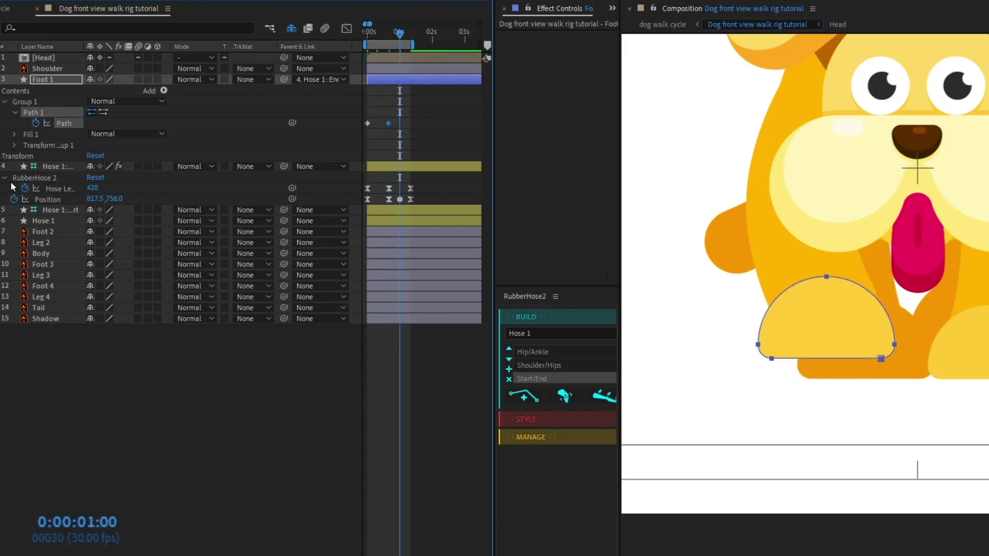
{"action": "left_click", "coordinate": [2, 123]}
Step: Reshape Foot 1's path at frame 30, moving its lower corner and side points and handles to give the sole a rounded bulge
{"action": "scroll", "coordinate": [927, 366], "scroll_direction": "up", "scroll_amount": 1}
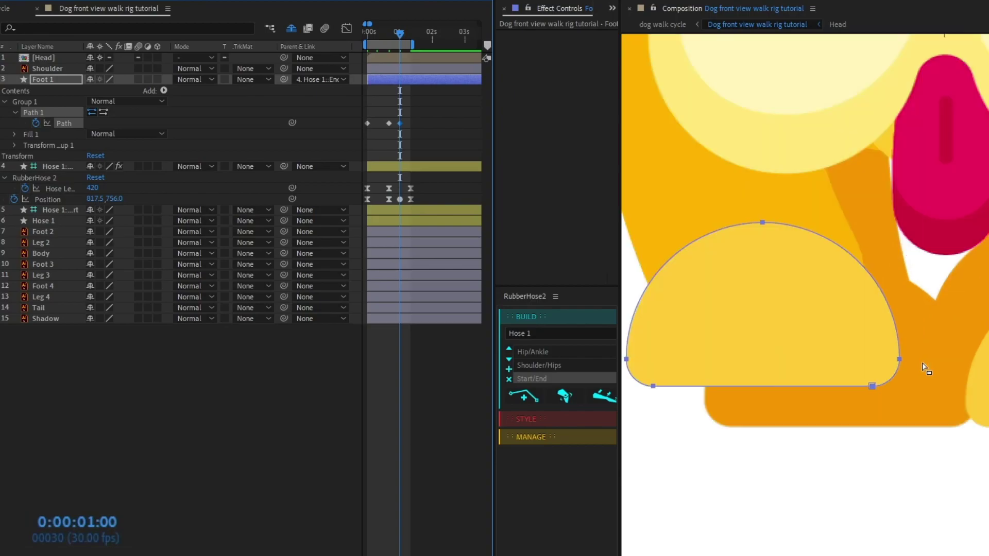
{"action": "left_click_drag", "start_coordinate": [901, 414], "coordinate": [881, 422]}
{"action": "left_click_drag", "start_coordinate": [941, 394], "coordinate": [915, 407]}
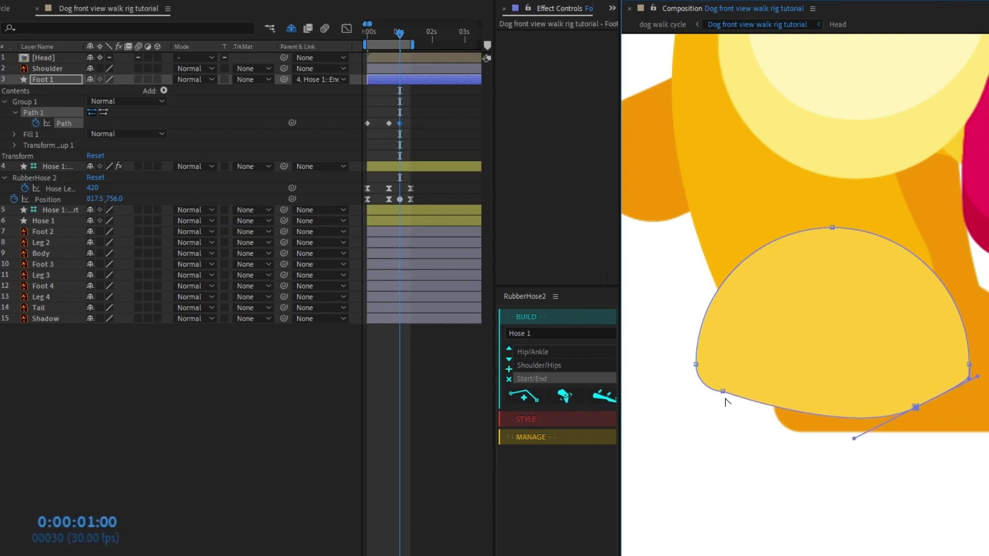
{"action": "left_click_drag", "start_coordinate": [723, 393], "coordinate": [760, 421]}
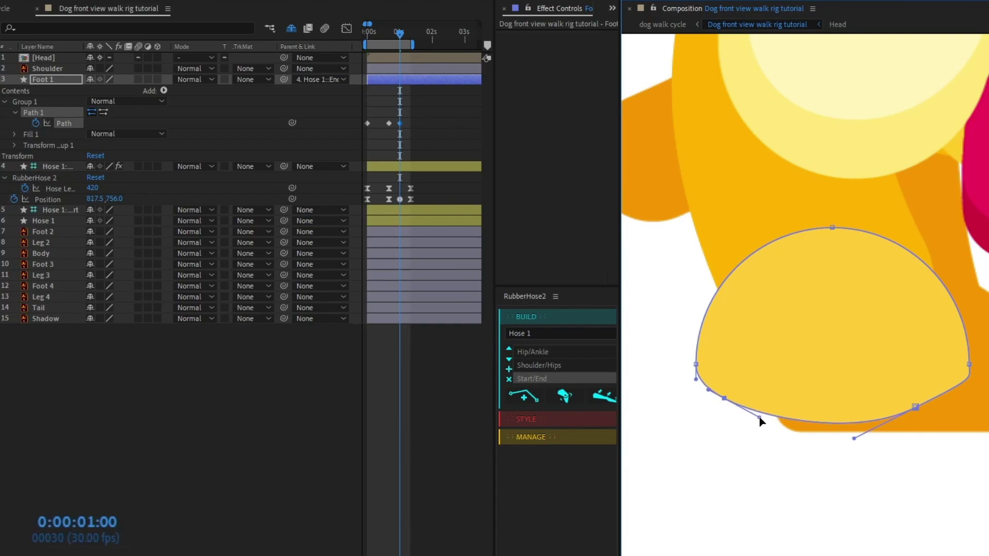
{"action": "left_click_drag", "start_coordinate": [916, 407], "coordinate": [920, 416]}
{"action": "left_click_drag", "start_coordinate": [969, 364], "coordinate": [973, 362]}
{"action": "left_click_drag", "start_coordinate": [973, 378], "coordinate": [973, 371]}
{"action": "left_click_drag", "start_coordinate": [920, 416], "coordinate": [916, 431]}
{"action": "left_click_drag", "start_coordinate": [724, 398], "coordinate": [720, 404]}
{"action": "left_click_drag", "start_coordinate": [973, 363], "coordinate": [977, 362]}
{"action": "scroll", "coordinate": [832, 415], "scroll_direction": "down", "scroll_amount": 1}
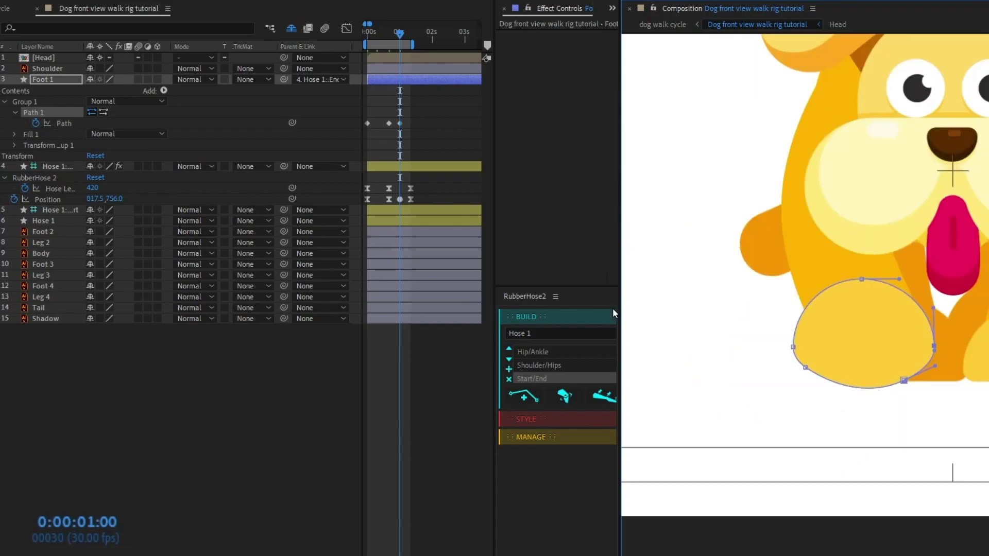
Step: Copy Foot 1's Path keyframe from frame 20 and paste it at frame 36
{"action": "key", "text": "k"}
{"action": "key", "text": "Page_Up"}
{"action": "key", "text": "Page_Up"}
{"action": "key", "text": "Page_Up"}
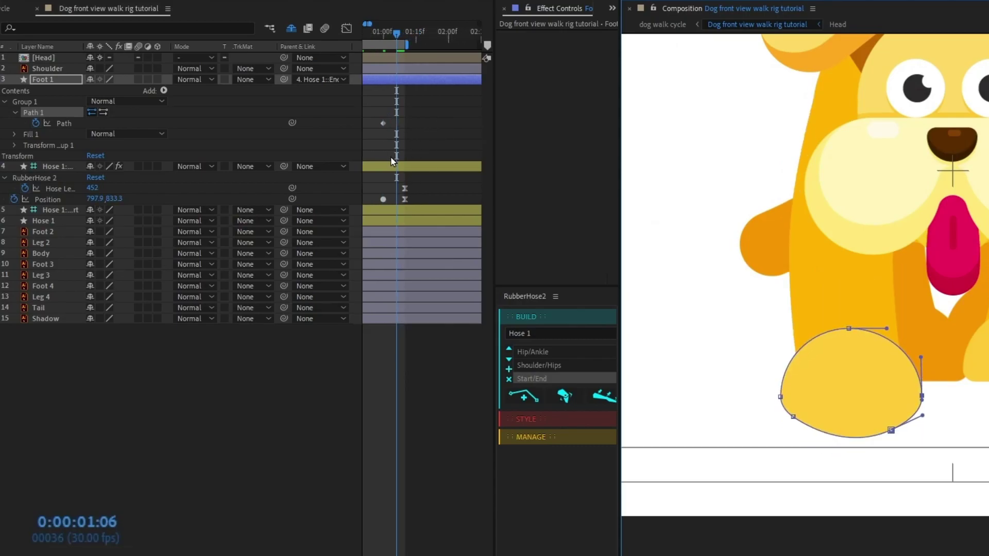
{"action": "key", "text": "="}
{"action": "left_click_drag", "start_coordinate": [420, 121], "coordinate": [399, 131]}
{"action": "key", "text": "ctrl+c"}
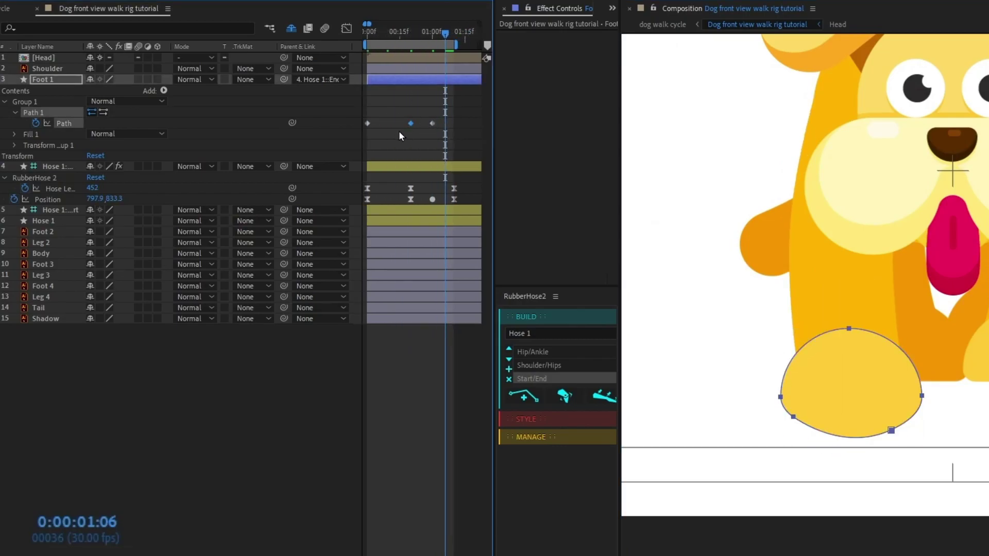
{"action": "key", "text": "ctrl+v"}
Step: Easy-ease Foot 1's Path keyframes at frames 20, 30 and 36 and preview the step from frame 0
{"action": "left_click_drag", "start_coordinate": [461, 112], "coordinate": [401, 132]}
{"action": "key", "text": "F9"}
{"action": "key", "text": "Home"}
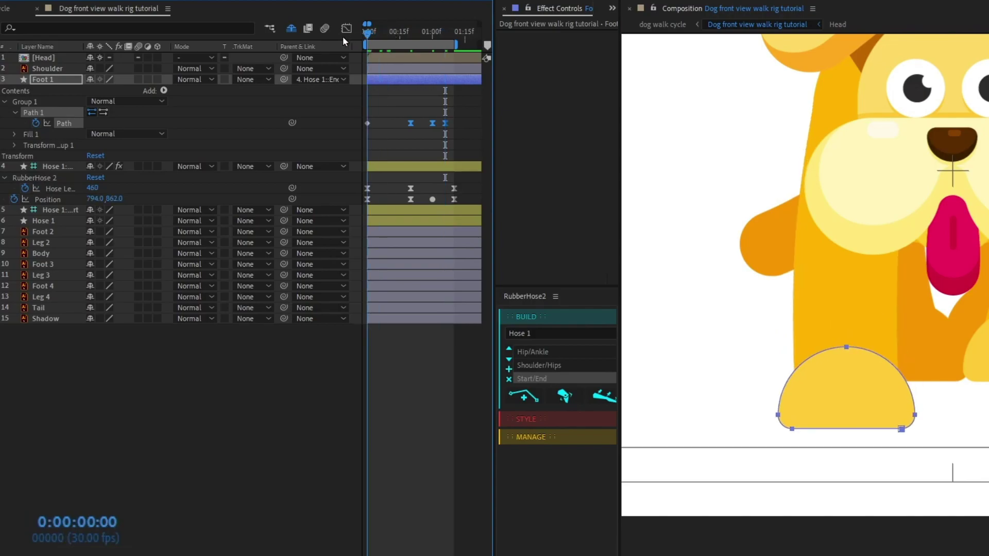
{"action": "key", "text": "space"}
{"action": "scroll", "coordinate": [909, 324], "scroll_direction": "down", "scroll_amount": 2}
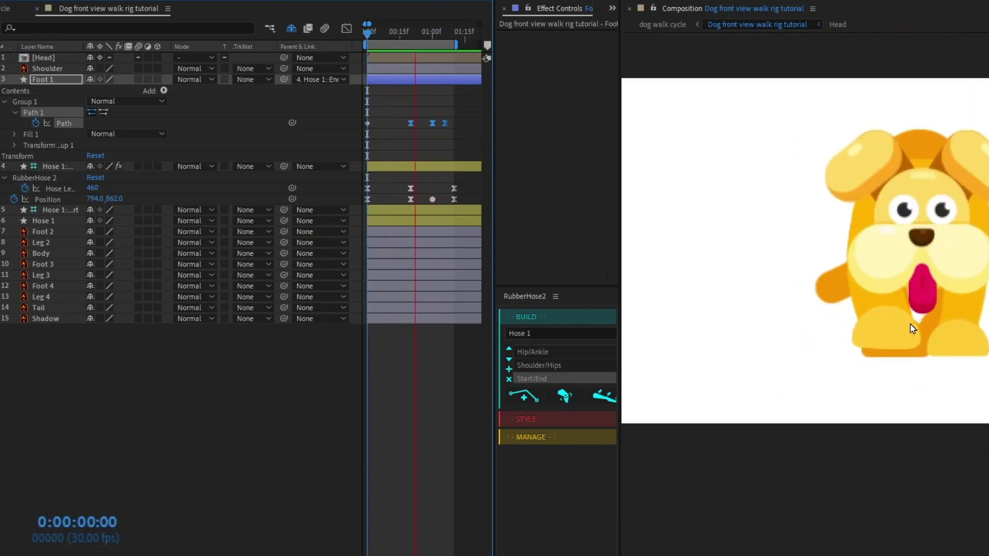
{"action": "key", "text": "space"}
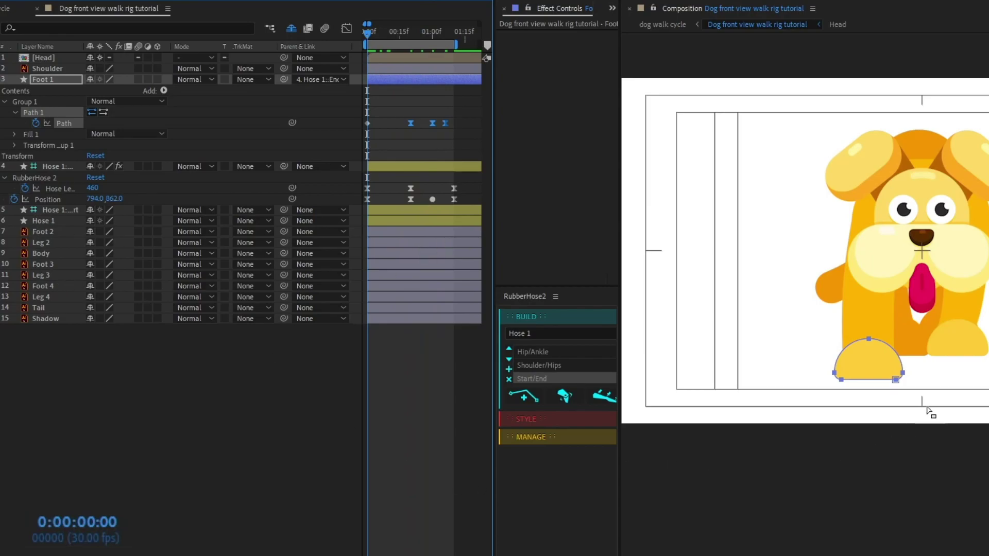
Step: Parent the Hose 1::Start controller to the Shoulder layer
{"action": "left_click", "coordinate": [86, 447]}
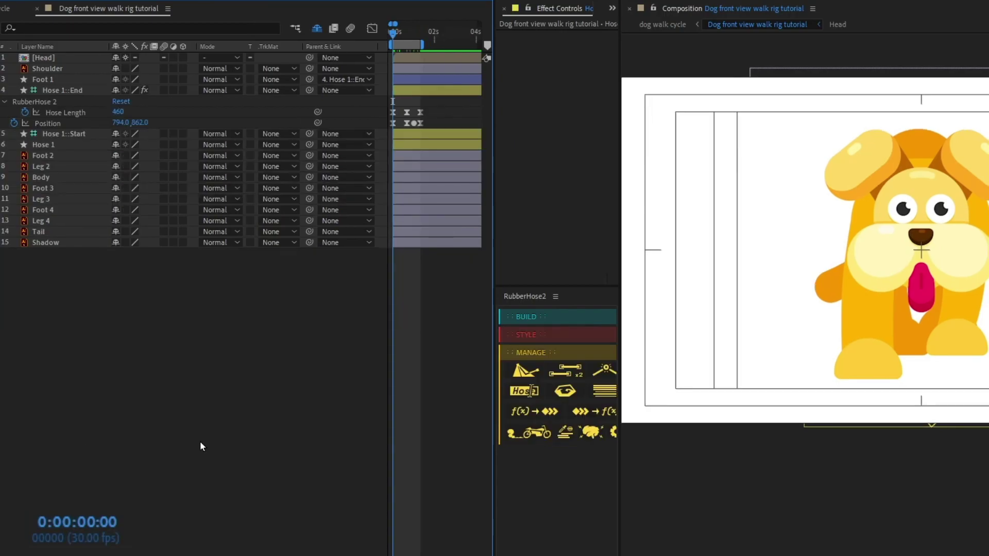
{"action": "left_click", "coordinate": [70, 133]}
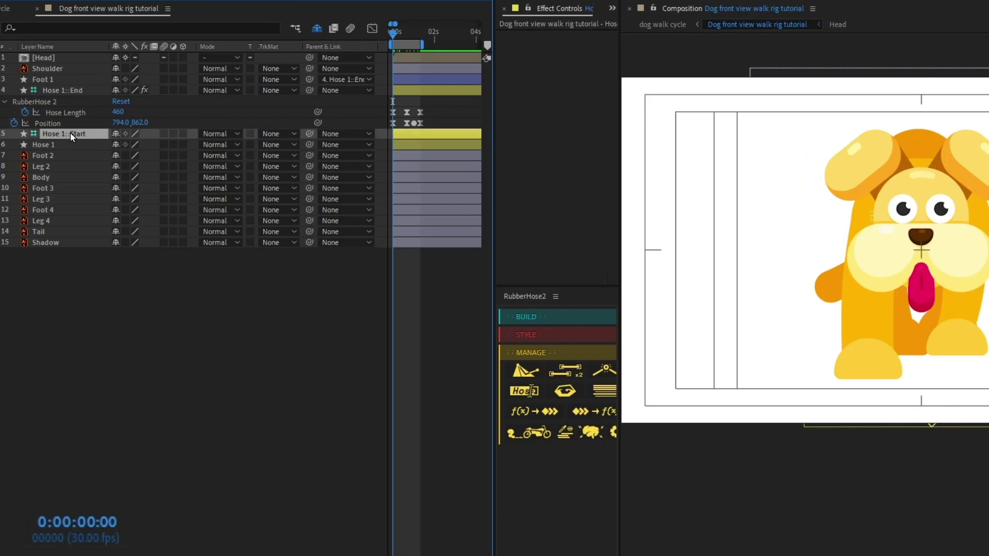
{"action": "left_click_drag", "start_coordinate": [309, 134], "coordinate": [71, 70]}
Step: Pre-compose the Foot 1 layer into a composition named Foot 1
{"action": "right_click", "coordinate": [57, 78]}
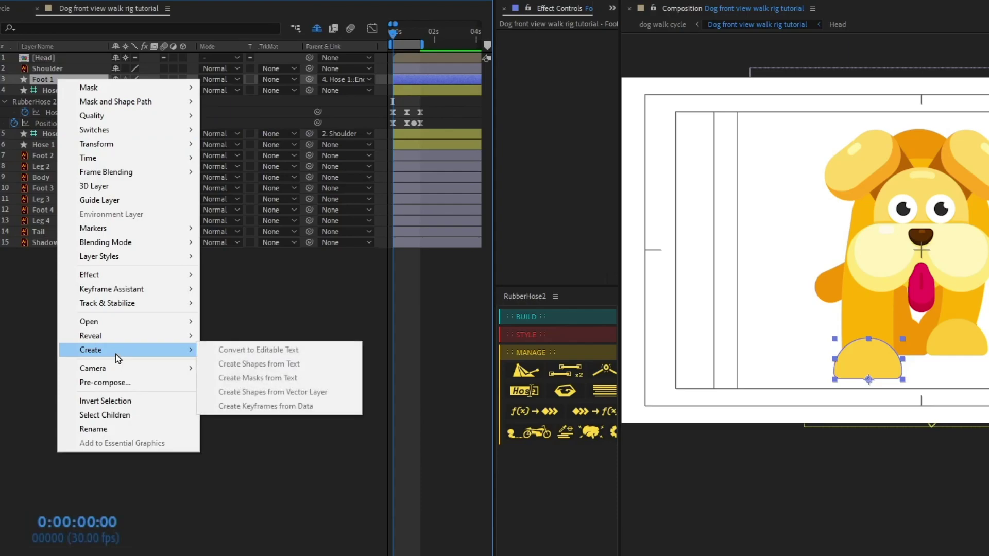
{"action": "left_click", "coordinate": [122, 385]}
{"action": "key", "text": "Right"}
{"action": "key", "text": "BackSpace"}
{"action": "key", "text": "BackSpace"}
{"action": "key", "text": "BackSpace"}
{"action": "key", "text": "BackSpace"}
{"action": "key", "text": "BackSpace"}
{"action": "key", "text": "BackSpace"}
{"action": "key", "text": "BackSpace"}
{"action": "key", "text": "Return"}
Step: Collapse transformations on the Foot 1 precomp and move its anchor point to the bottom centre of the foot
{"action": "left_click", "coordinate": [125, 79]}
{"action": "left_click_drag", "start_coordinate": [921, 250], "coordinate": [868, 379]}
Step: Add the expression loopIn()+loopOut()-value; to the Position and Hose Length properties of Hose 1::End
{"action": "left_click", "coordinate": [53, 121]}
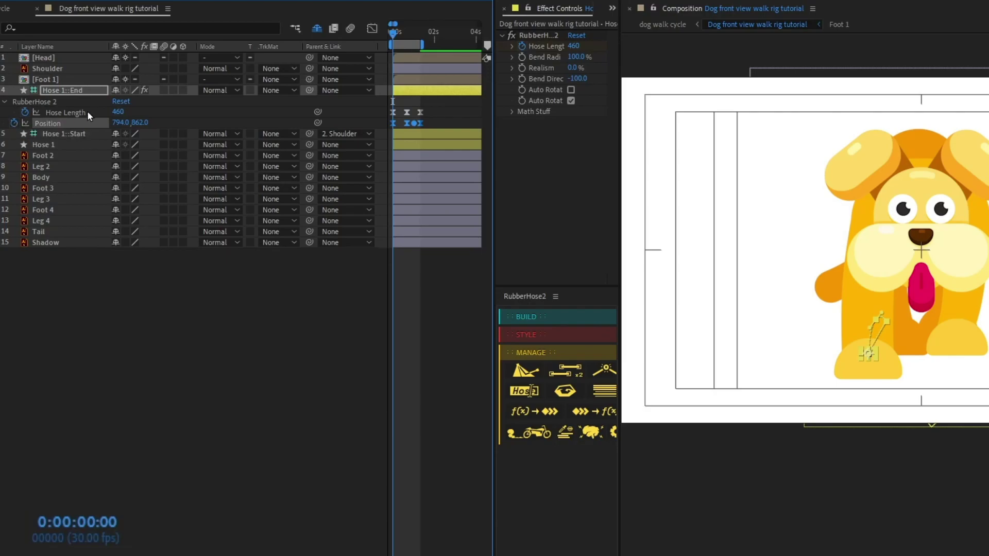
{"action": "left_click", "coordinate": [17, 124], "text": "alt"}
{"action": "type", "text": "+loopOut()-value;"}
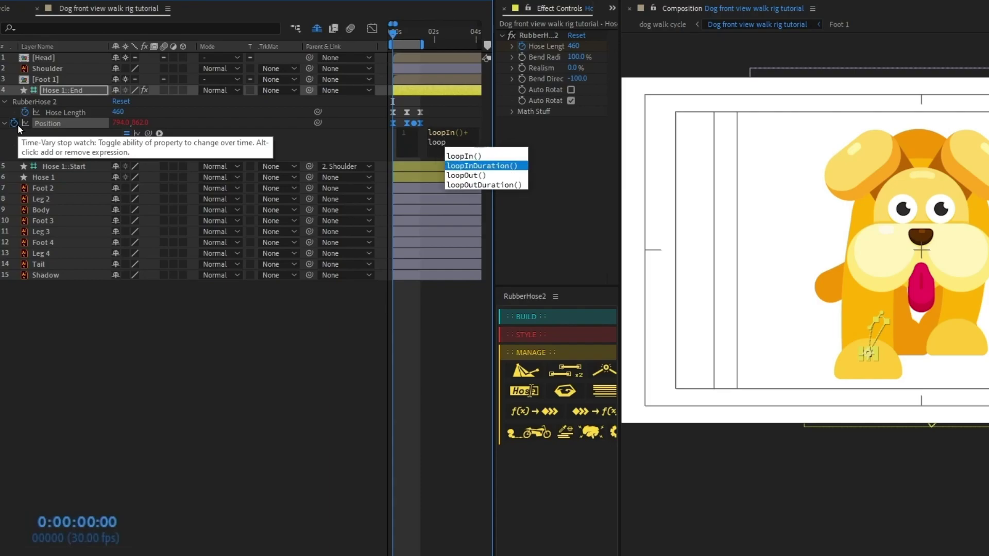
{"action": "left_click", "coordinate": [81, 277]}
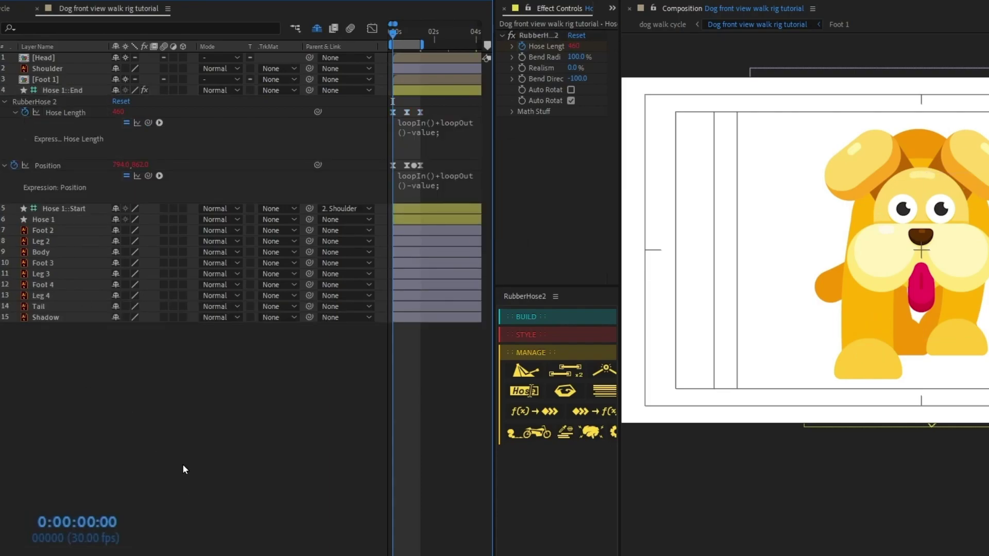
Step: Enable time remapping on the Foot 1 precomp and add a Time Remap keyframe at frame 40
{"action": "left_click", "coordinate": [52, 79]}
{"action": "right_click", "coordinate": [52, 79]}
{"action": "mouse_move", "coordinate": [102, 160]}
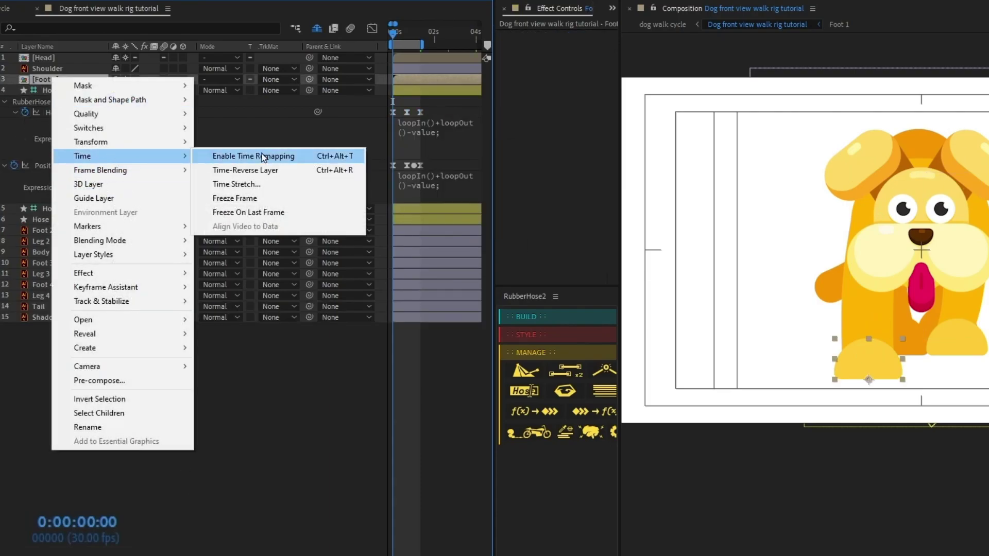
{"action": "left_click", "coordinate": [260, 156]}
{"action": "key", "text": "k"}
{"action": "key", "text": "k"}
{"action": "key", "text": "k"}
{"action": "key", "text": "="}
{"action": "key", "text": "="}
{"action": "key", "text": "="}
{"action": "key", "text": "Page_Down"}
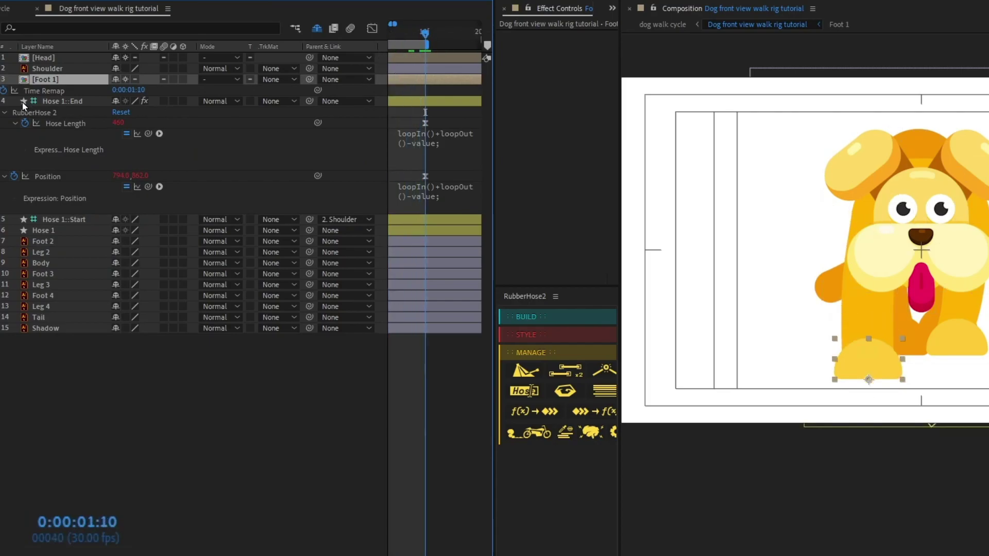
{"action": "left_click", "coordinate": [44, 90]}
Step: Delete Foot 1's Time Remap keyframe at the end of the composition
{"action": "key", "text": "minus"}
{"action": "key", "text": "minus"}
{"action": "key", "text": "minus"}
{"action": "key", "text": "minus"}
{"action": "key", "text": "minus"}
{"action": "key", "text": "minus"}
{"action": "key", "text": "minus"}
{"action": "key", "text": "minus"}
{"action": "key", "text": "minus"}
{"action": "key", "text": "minus"}
{"action": "left_click_drag", "start_coordinate": [472, 88], "coordinate": [486, 121]}
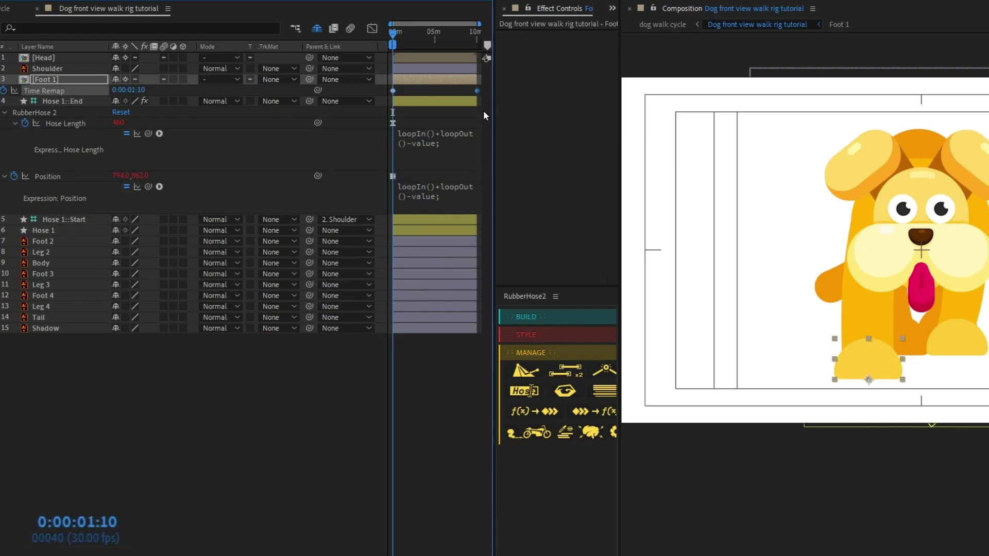
{"action": "key", "text": "Delete"}
{"action": "key", "text": "equal"}
{"action": "key", "text": "equal"}
{"action": "key", "text": "equal"}
{"action": "key", "text": "equal"}
{"action": "key", "text": "equal"}
{"action": "key", "text": "equal"}
{"action": "key", "text": "equal"}
{"action": "key", "text": "equal"}
Step: Apply the loopIn()+loopOut()-value; expression to Foot 1's Time Remap and collapse the open layer properties
{"action": "left_click_drag", "start_coordinate": [395, 34], "coordinate": [295, 35]}
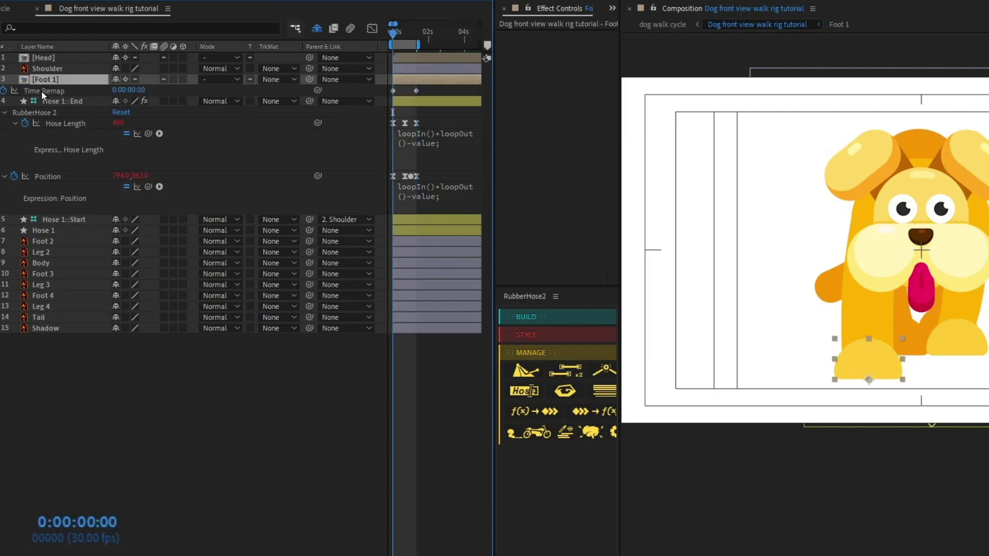
{"action": "key", "text": "ctrl+v"}
{"action": "left_click", "coordinate": [227, 433]}
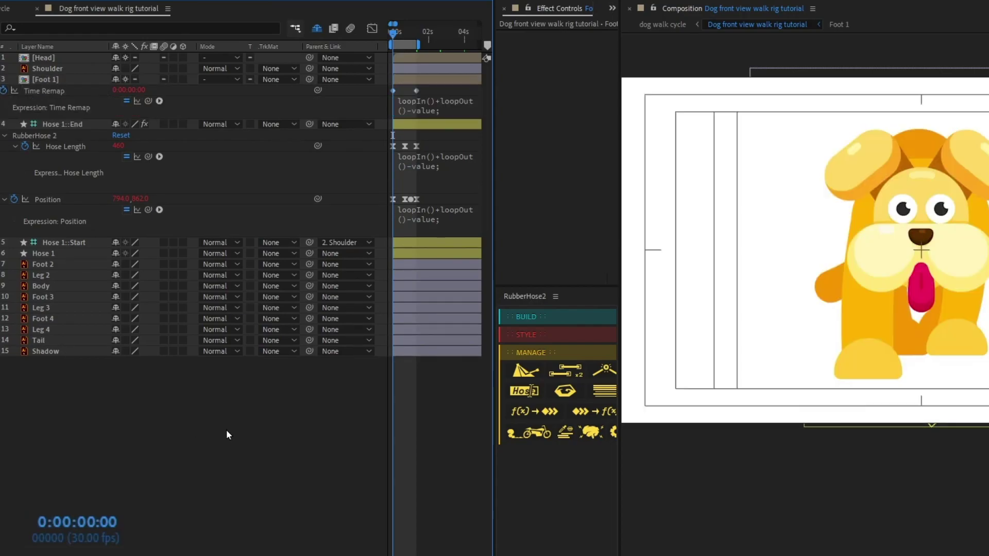
{"action": "left_click", "coordinate": [47, 81]}
{"action": "key", "text": "u"}
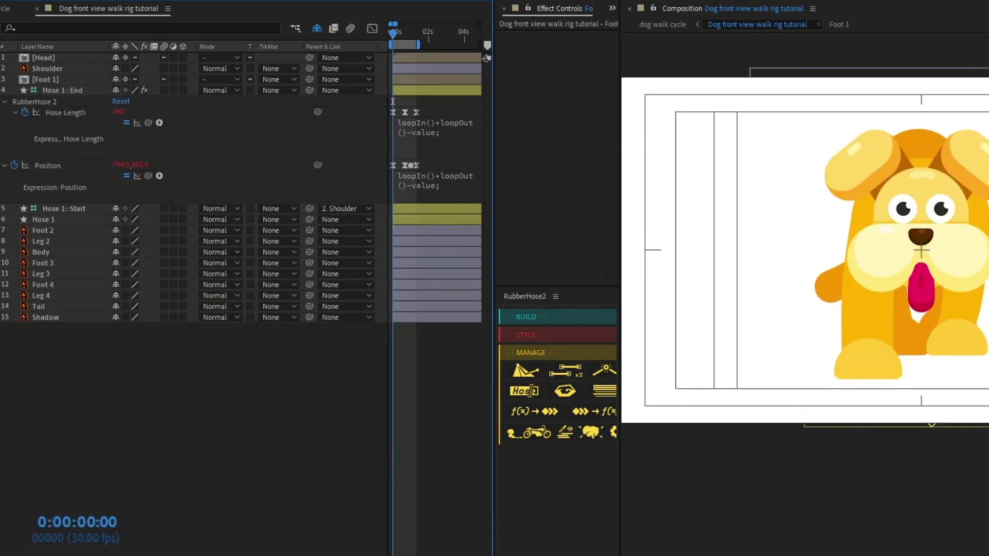
{"action": "key", "text": "u"}
Step: Duplicate the Hose 1 rig with RubberHose and place the three Hose 2 layers directly below Hose 1
{"action": "left_click", "coordinate": [63, 93]}
{"action": "left_click", "coordinate": [42, 111], "text": "shift"}
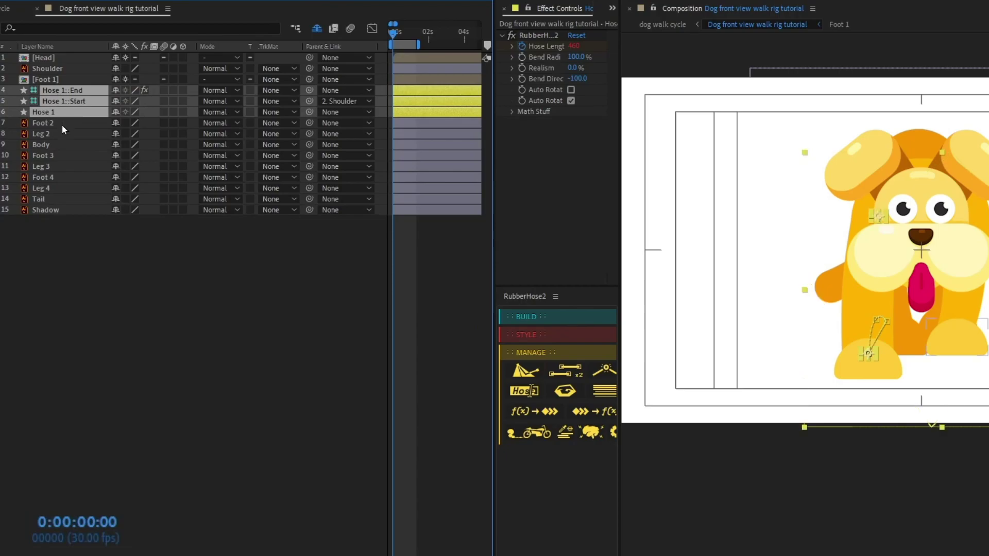
{"action": "left_click", "coordinate": [570, 371]}
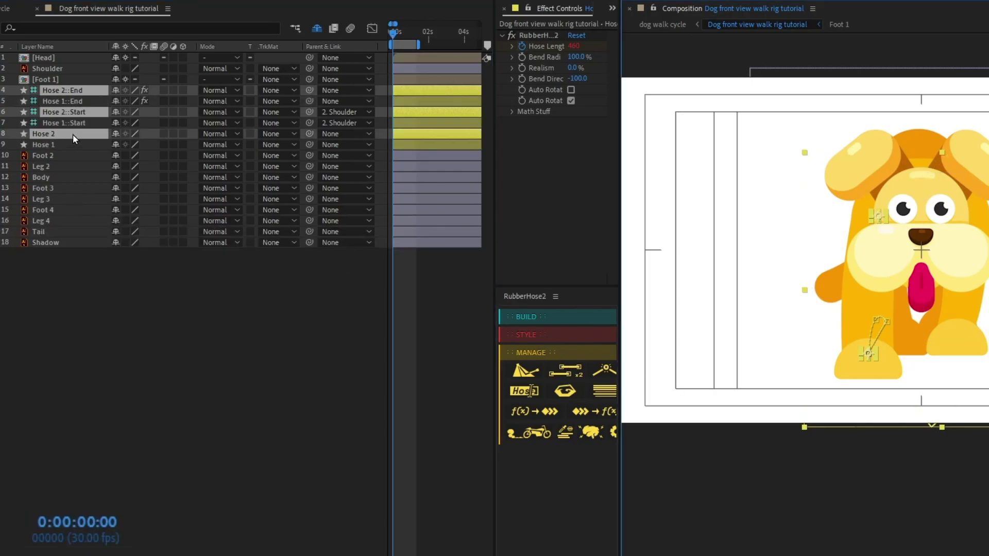
{"action": "left_click_drag", "start_coordinate": [74, 135], "coordinate": [67, 154]}
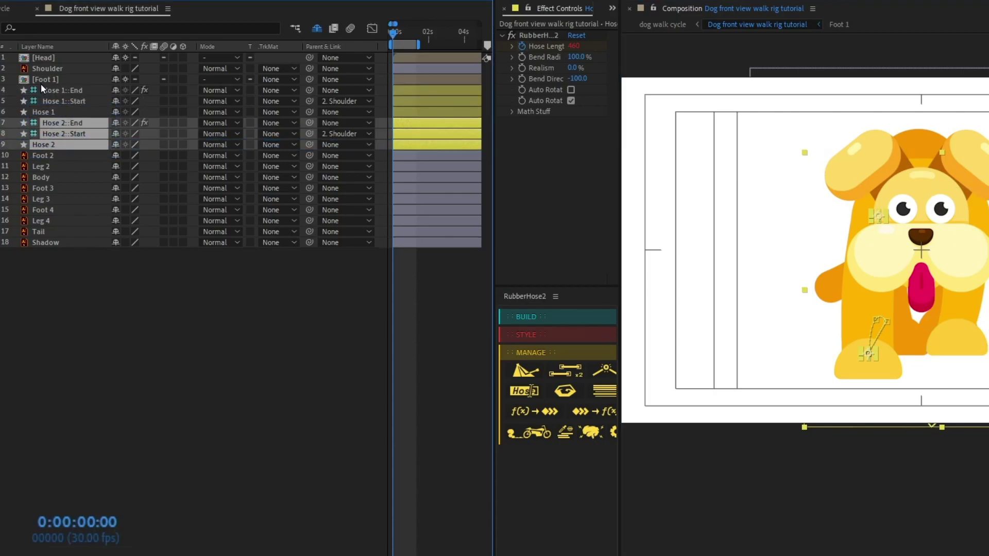
Step: Duplicate the Foot 1 precomp and place the copy directly above Hose 2::End
{"action": "left_click", "coordinate": [55, 80]}
{"action": "key", "text": "ctrl+d"}
{"action": "left_click_drag", "start_coordinate": [55, 82], "coordinate": [85, 131]}
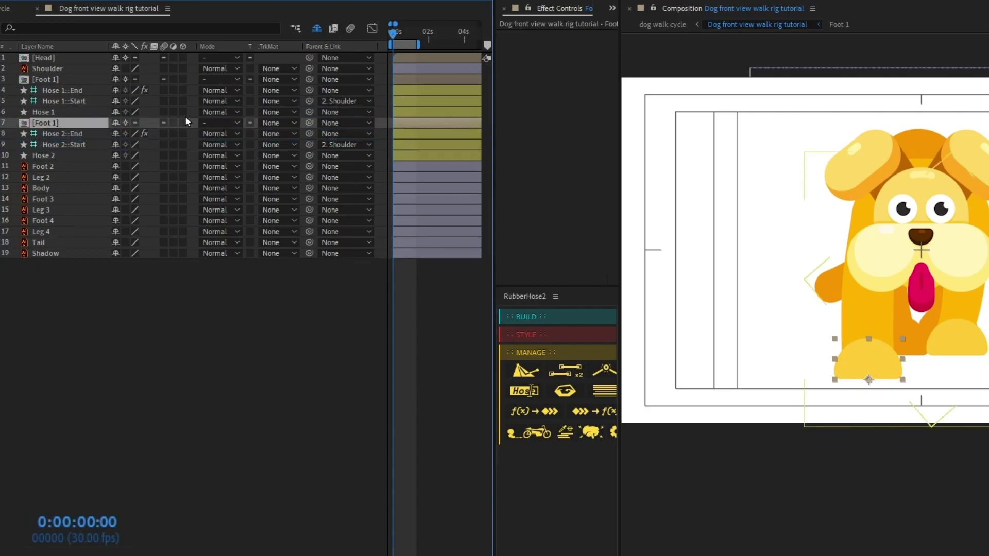
Step: Rename the duplicated foot layer Foot 2 and parent it to Hose 2::End
{"action": "key", "text": "Return"}
{"action": "type", "text": "Foot 2"}
{"action": "key", "text": "Return"}
{"action": "left_click_drag", "start_coordinate": [309, 123], "coordinate": [76, 136]}
Step: Reveal Hose 2::End's keyframes and move the controller horizontally to position 1103, 862 at frame 0
{"action": "left_click", "coordinate": [77, 136]}
{"action": "key", "text": "u"}
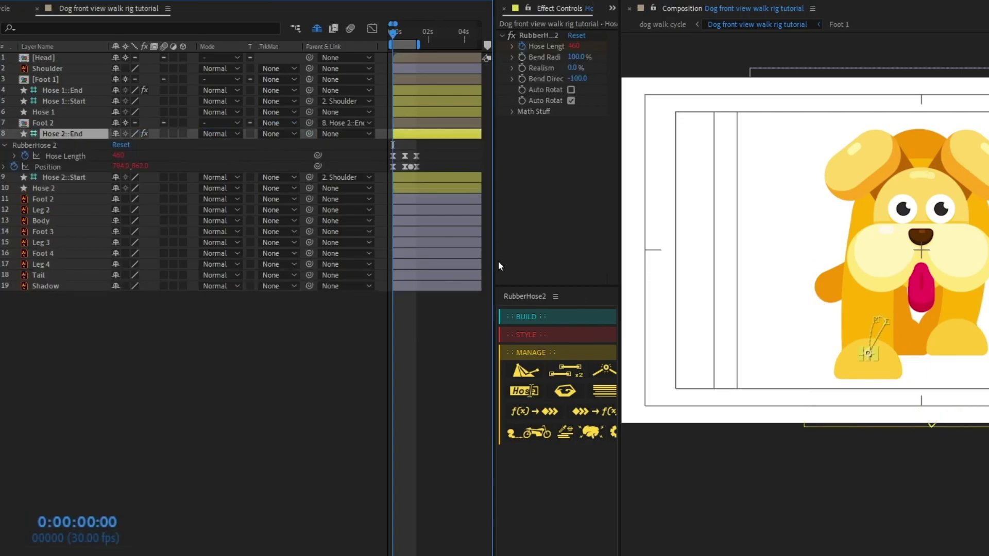
{"action": "scroll", "coordinate": [435, 223], "scroll_direction": "up", "scroll_amount": 5}
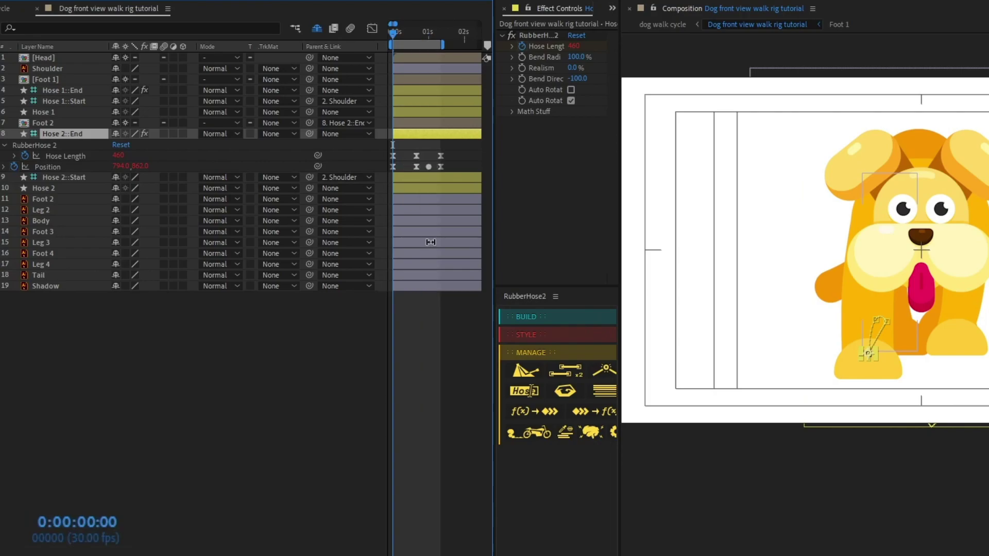
{"action": "scroll", "coordinate": [431, 237], "scroll_direction": "down", "scroll_amount": 4}
{"action": "scroll", "coordinate": [944, 379], "scroll_direction": "up", "scroll_amount": 2}
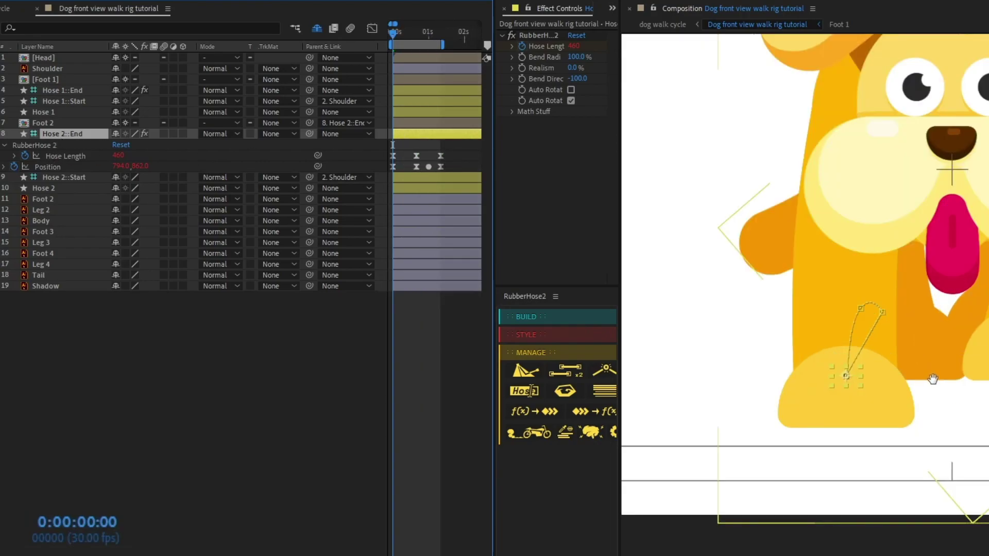
{"action": "left_click_drag", "start_coordinate": [778, 387], "coordinate": [980, 392]}
Step: Show the rulers and add vertical guides through the dog's centre and both front-leg end controllers
{"action": "key", "text": "ctrl+r"}
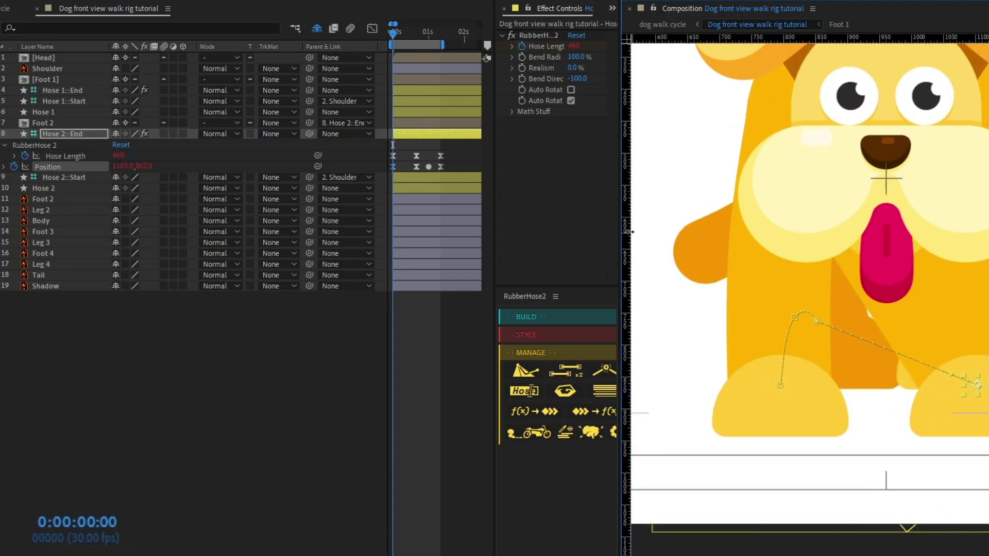
{"action": "left_click_drag", "start_coordinate": [638, 229], "coordinate": [885, 247]}
{"action": "left_click_drag", "start_coordinate": [714, 235], "coordinate": [781, 237]}
{"action": "left_click_drag", "start_coordinate": [630, 205], "coordinate": [976, 243]}
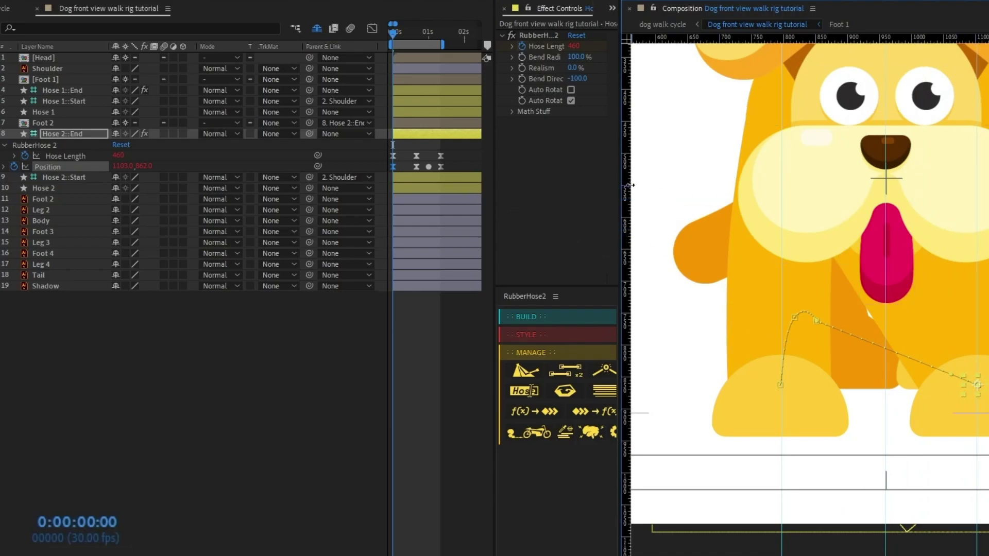
Step: Parent the Foot 1 precomp to the Hose 1::End controller at frame 0
{"action": "left_click", "coordinate": [697, 232]}
{"action": "key", "text": "k"}
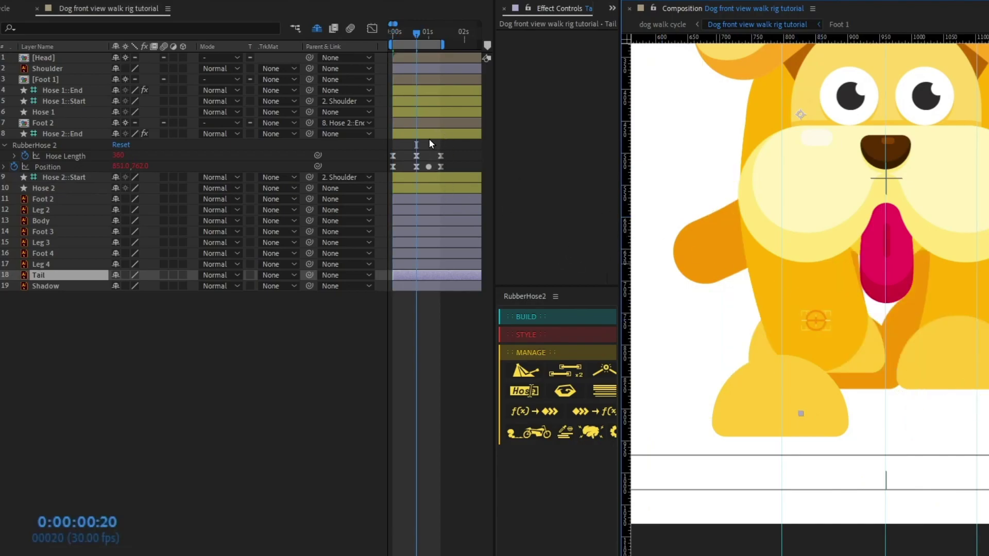
{"action": "left_click", "coordinate": [430, 135]}
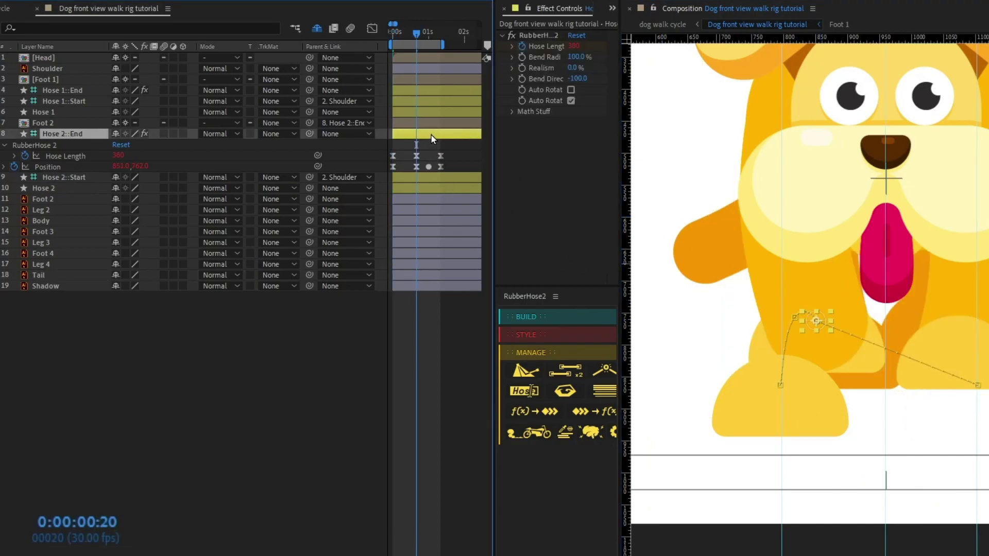
{"action": "left_click", "coordinate": [66, 81]}
{"action": "left_click_drag", "start_coordinate": [417, 33], "coordinate": [359, 32]}
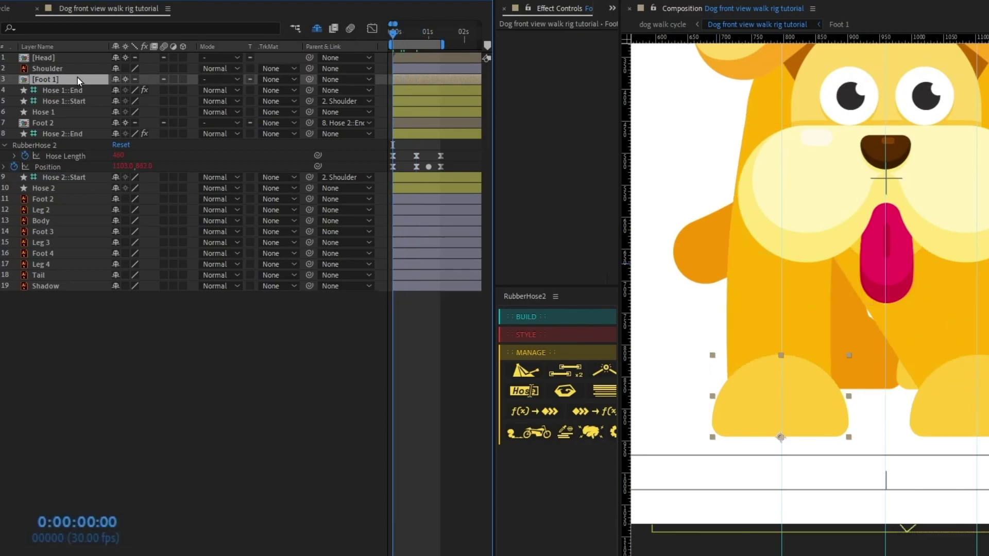
{"action": "left_click_drag", "start_coordinate": [307, 80], "coordinate": [84, 91]}
{"action": "left_click", "coordinate": [83, 92]}
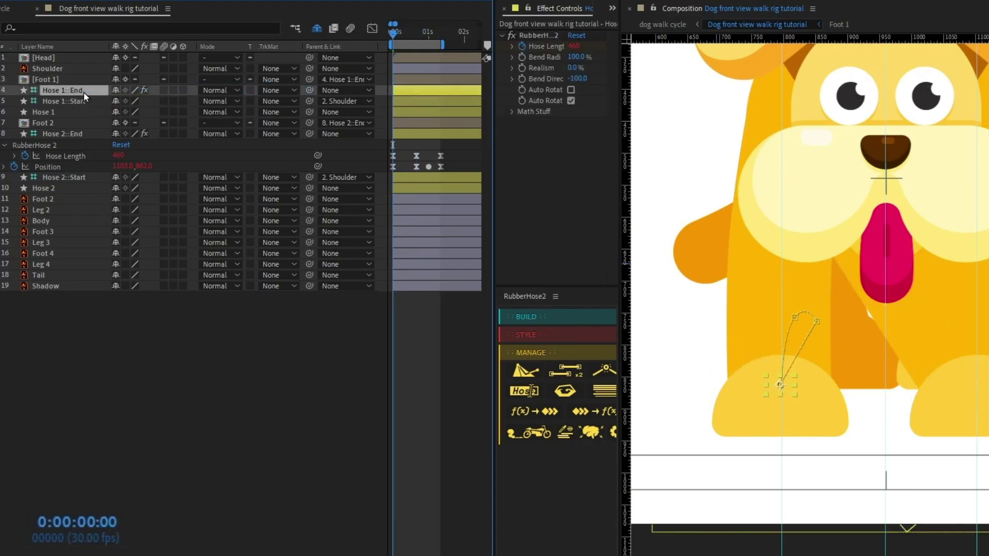
Step: At frame 20, add a vertical guide through Hose 2::End and a mirrored guide on the opposite side of the dog's centre
{"action": "left_click", "coordinate": [304, 133]}
{"action": "left_click_drag", "start_coordinate": [626, 163], "coordinate": [816, 195]}
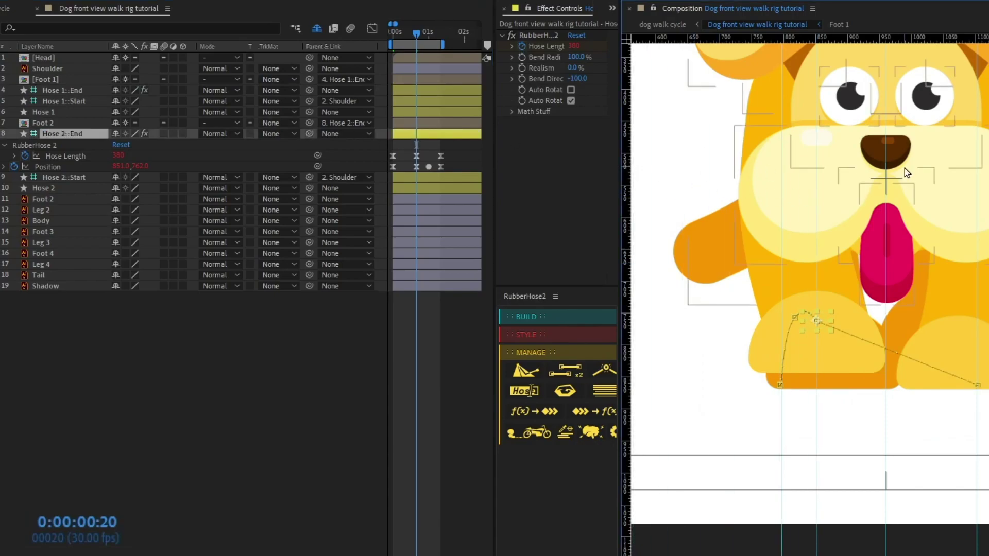
{"action": "left_click_drag", "start_coordinate": [635, 75], "coordinate": [940, 141]}
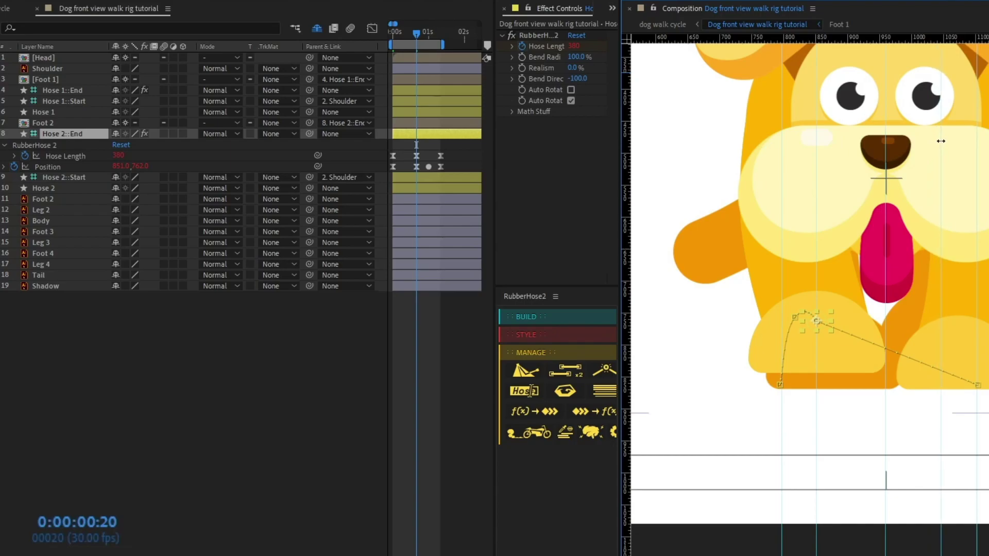
{"action": "left_click_drag", "start_coordinate": [941, 141], "coordinate": [941, 141]}
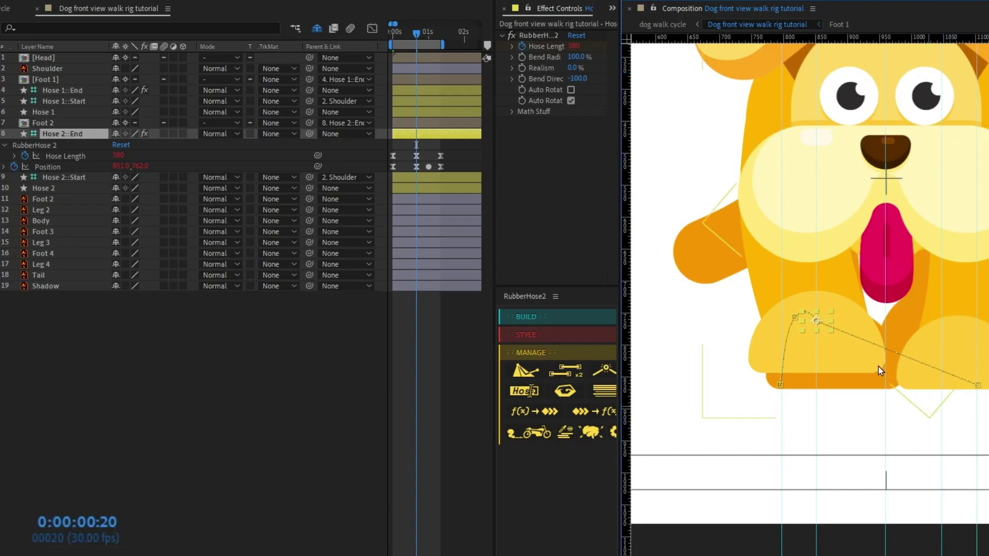
Step: Move Hose 2::End horizontally onto the mirrored guide at frame 20, to position 1047, 762
{"action": "left_click_drag", "start_coordinate": [402, 39], "coordinate": [375, 103]}
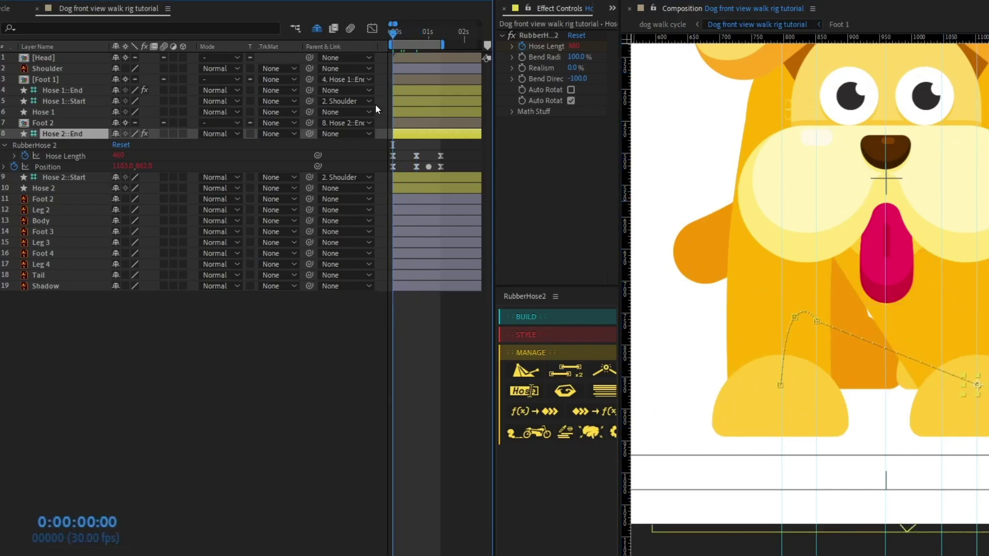
{"action": "key", "text": "Right"}
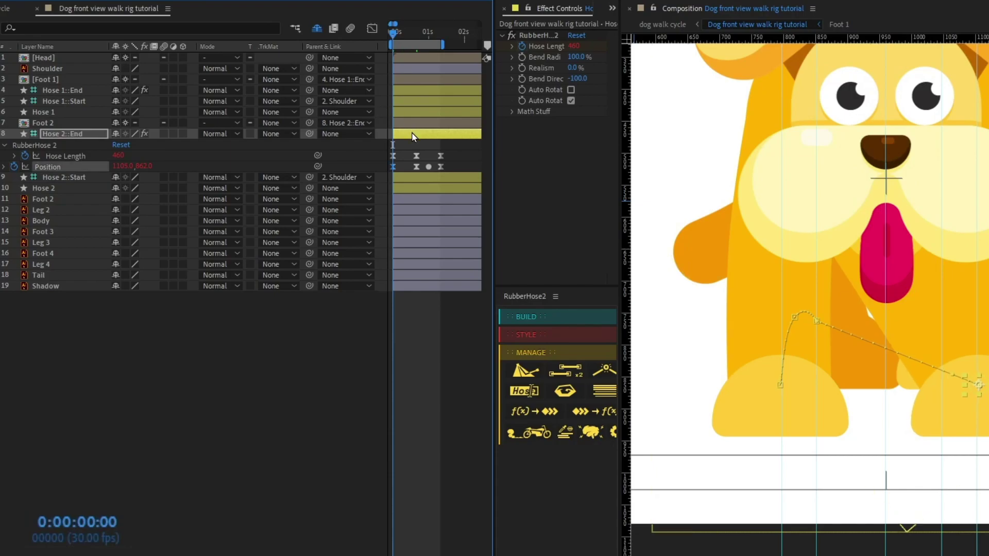
{"action": "key", "text": "k"}
{"action": "key", "text": "k"}
{"action": "key", "text": "k"}
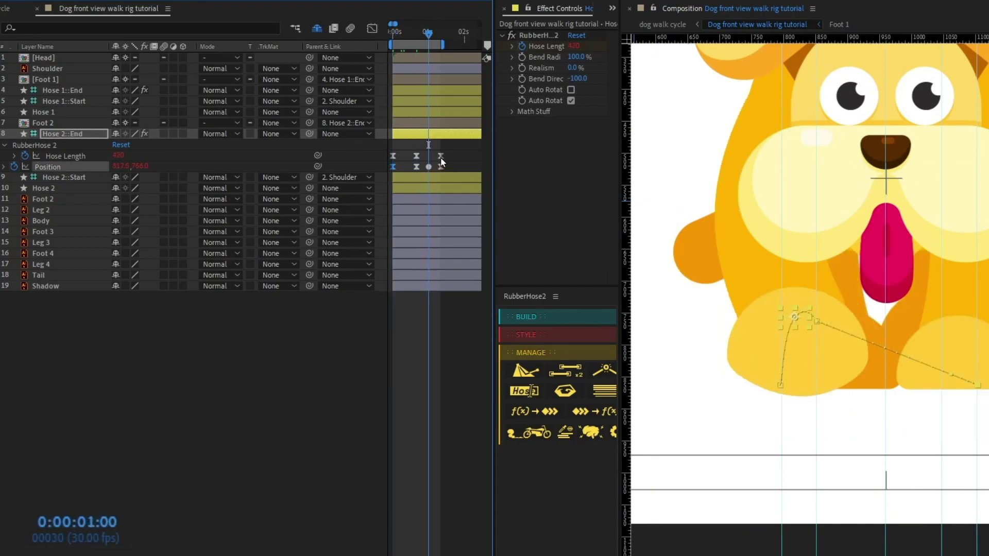
{"action": "key", "text": "j"}
{"action": "key", "text": "j"}
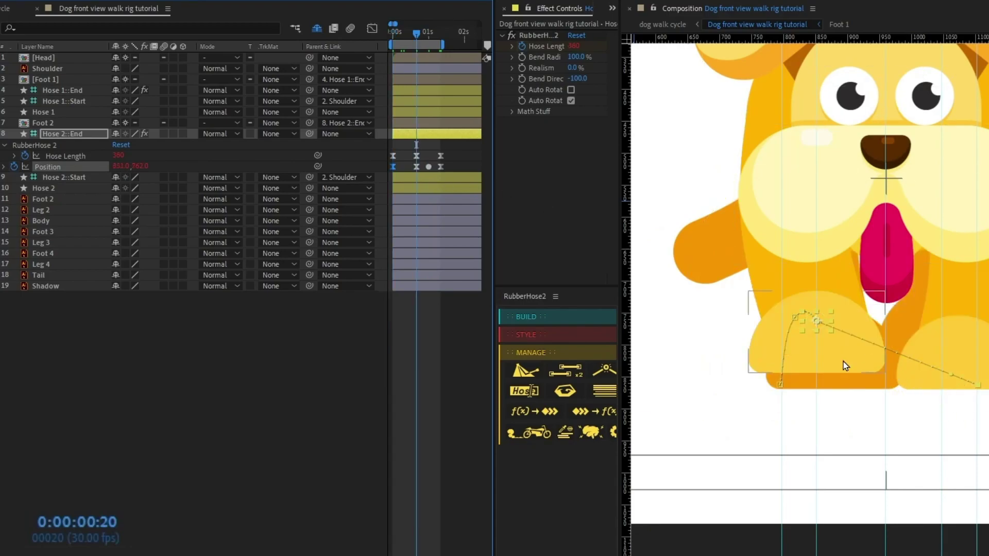
{"action": "left_click_drag", "start_coordinate": [822, 323], "coordinate": [948, 328]}
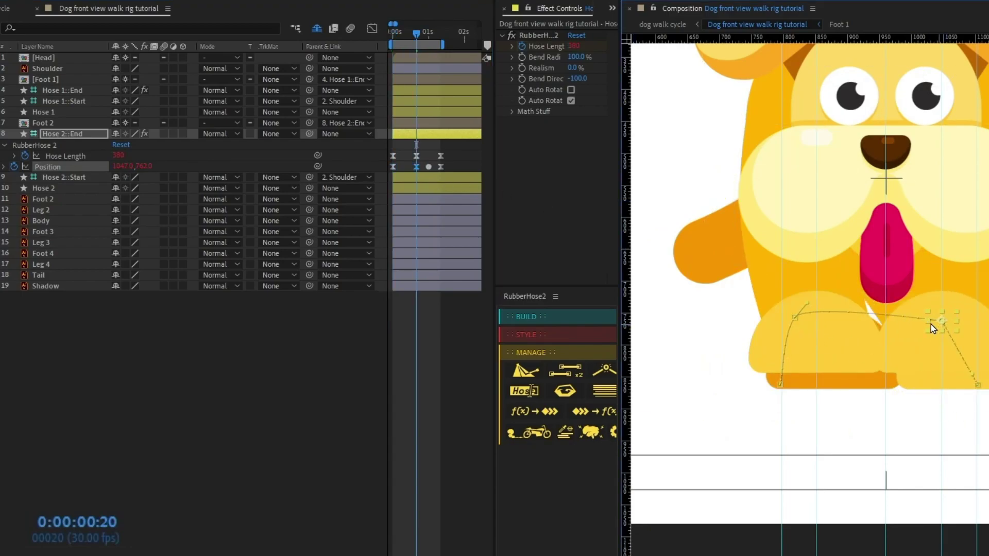
Step: Copy Hose 2::End's frame 0 Hose Length and Position keyframes and paste them at frame 40
{"action": "key", "text": "k"}
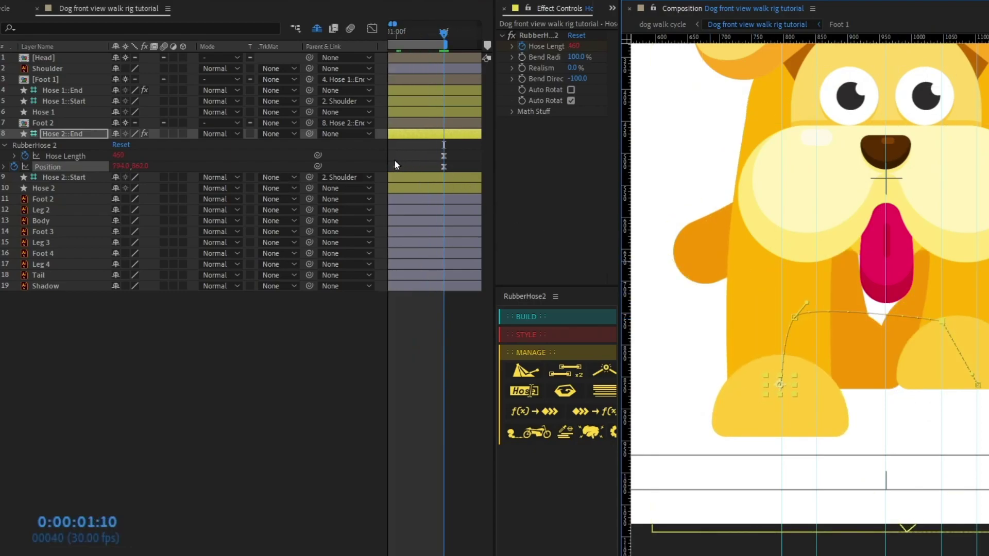
{"action": "scroll", "coordinate": [395, 160], "scroll_direction": "down", "scroll_amount": 2}
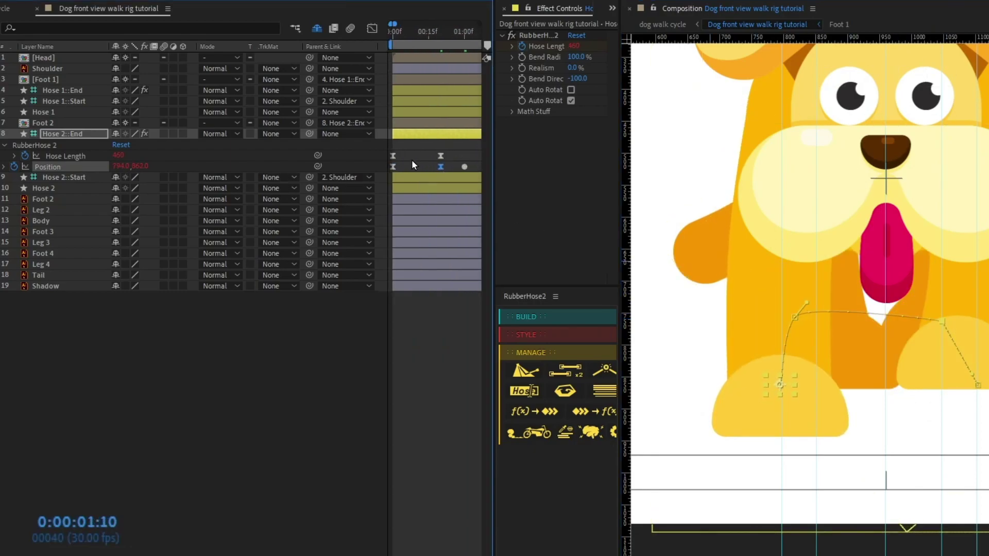
{"action": "left_click_drag", "start_coordinate": [411, 152], "coordinate": [385, 174]}
{"action": "key", "text": "ctrl+c"}
{"action": "key", "text": "ctrl+v"}
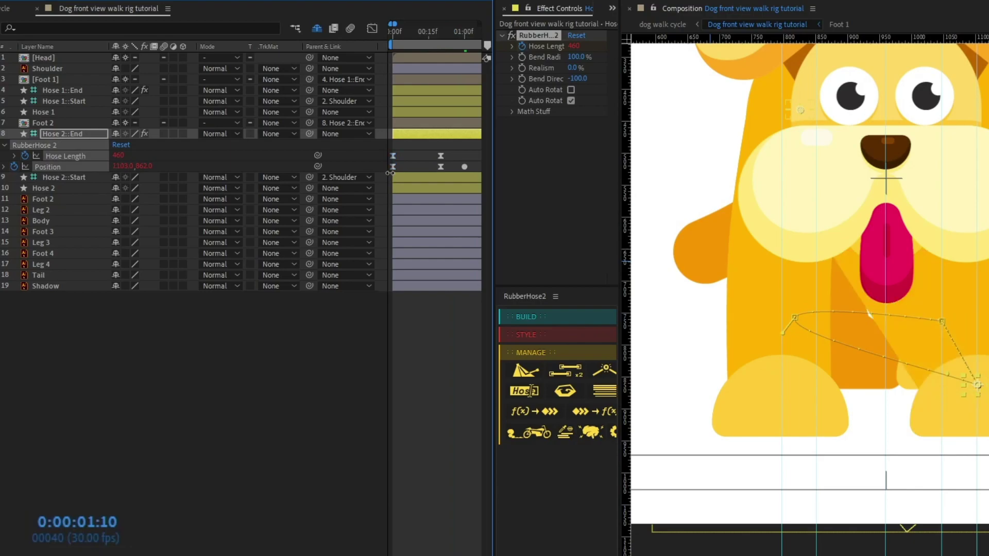
{"action": "scroll", "coordinate": [390, 173], "scroll_direction": "down", "scroll_amount": 1}
{"action": "left_click", "coordinate": [437, 162]}
Step: Move Hose 2::End at frame 30 across to the dog's other front leg, at about 1079.5, 773
{"action": "key", "text": "Page_Up"}
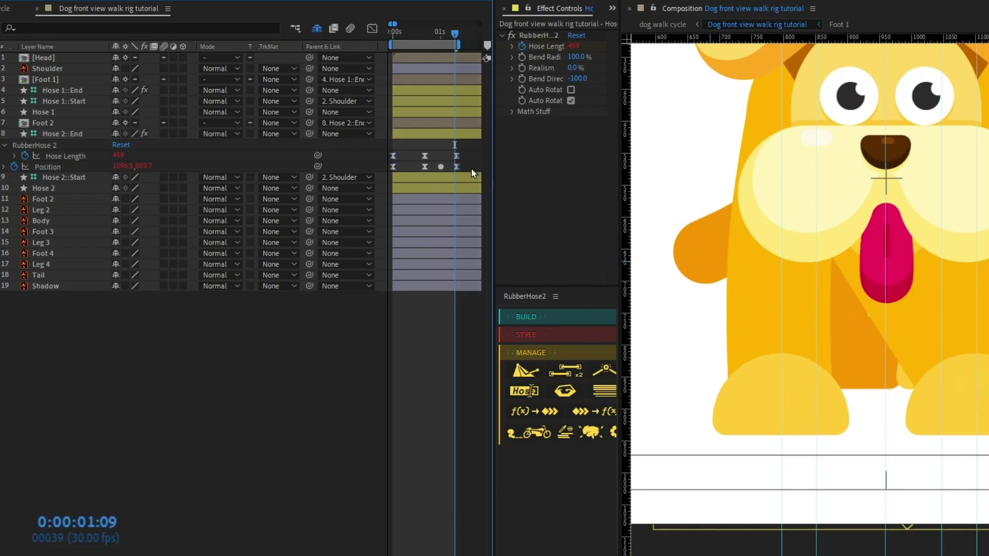
{"action": "key", "text": "j"}
{"action": "left_click", "coordinate": [462, 146]}
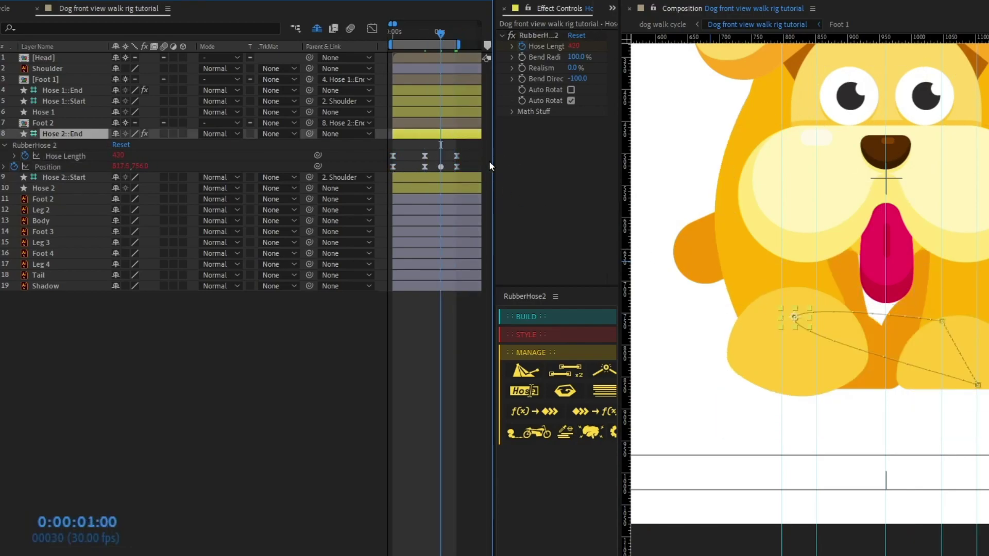
{"action": "left_click_drag", "start_coordinate": [803, 321], "coordinate": [965, 332]}
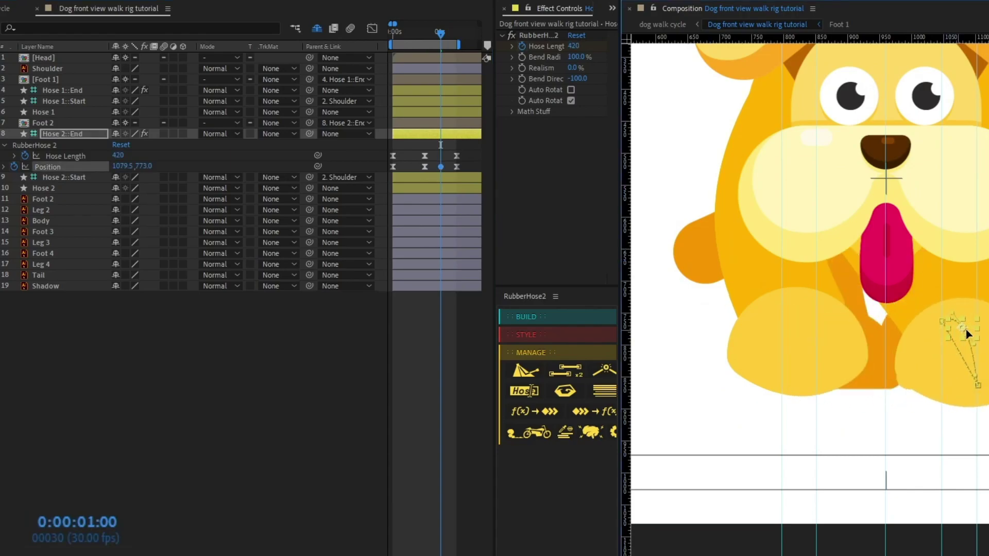
Step: Move Hose 2::Start horizontally to the matching shoulder spot on the opposite side of the dog's centre
{"action": "scroll", "coordinate": [965, 329], "scroll_direction": "up", "scroll_amount": 1}
{"action": "left_click", "coordinate": [79, 180]}
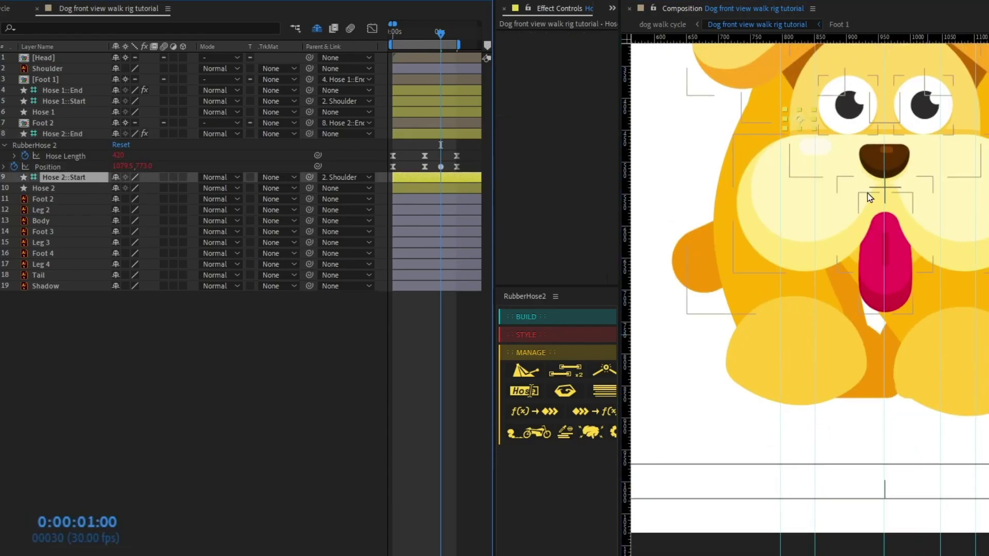
{"action": "left_click_drag", "start_coordinate": [799, 128], "coordinate": [988, 130]}
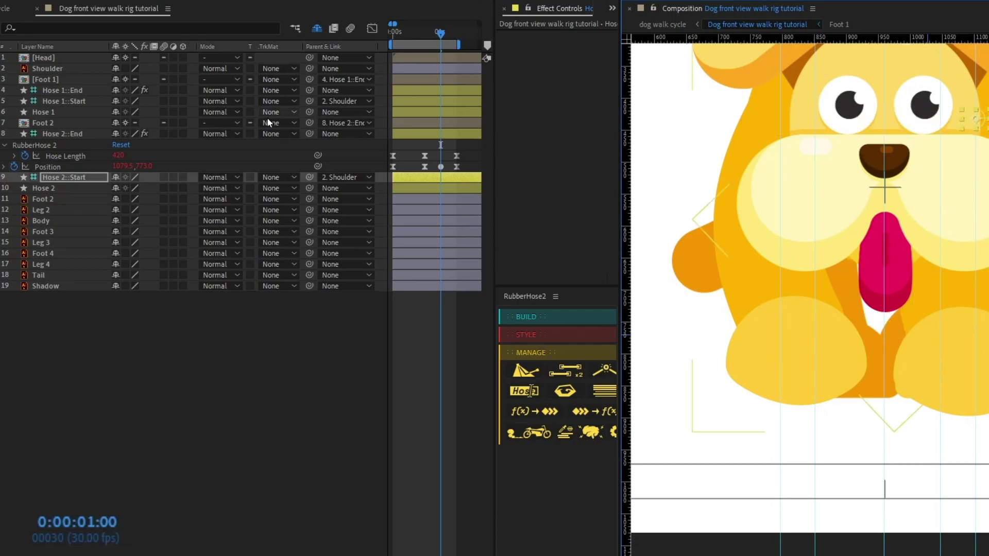
Step: Set the Bend Direction of Hose 2::End's RubberHose effect to 100
{"action": "left_click", "coordinate": [92, 136]}
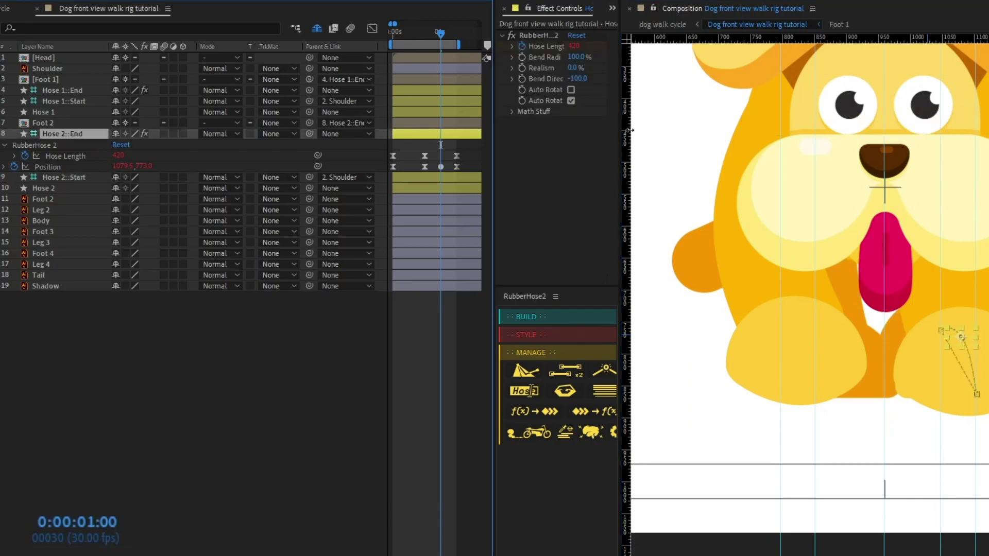
{"action": "left_click", "coordinate": [579, 78]}
{"action": "key", "text": "Left"}
{"action": "key", "text": "Right"}
{"action": "key", "text": "Delete"}
{"action": "key", "text": "Return"}
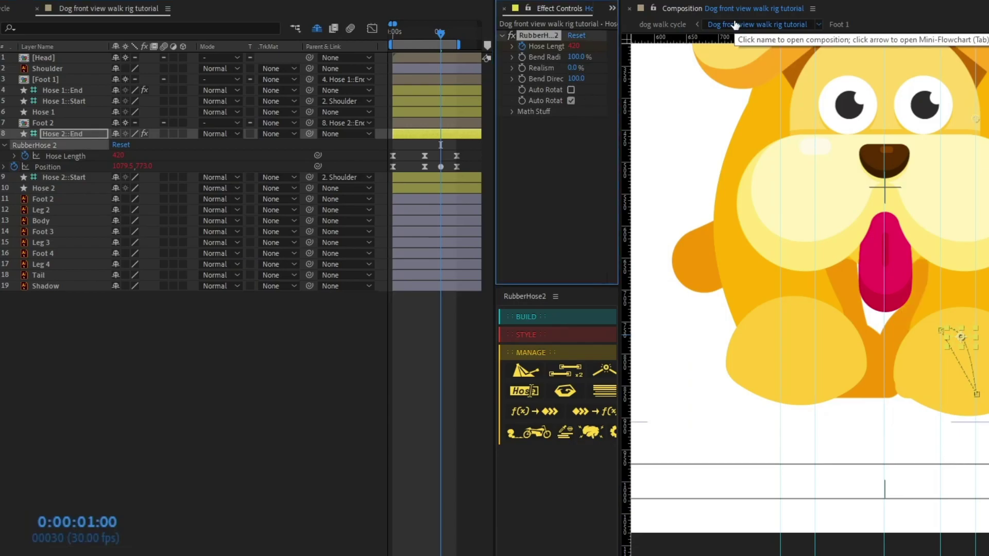
Step: Check Hose 2::Start's placement and preview the two front legs moving in unison
{"action": "scroll", "coordinate": [983, 297], "scroll_direction": "down", "scroll_amount": 1}
{"action": "scroll", "coordinate": [979, 278], "scroll_direction": "up", "scroll_amount": 1}
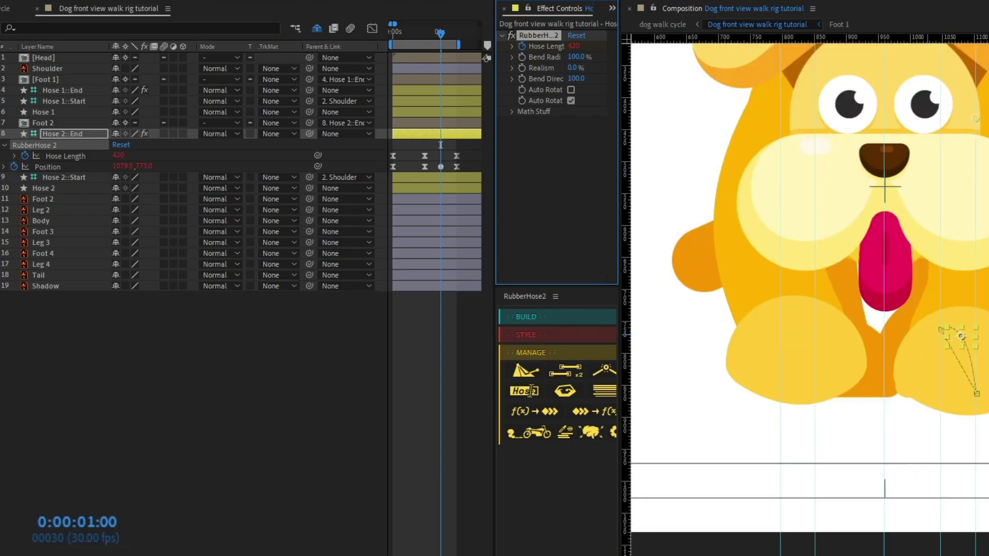
{"action": "left_click_drag", "start_coordinate": [973, 263], "coordinate": [926, 289]}
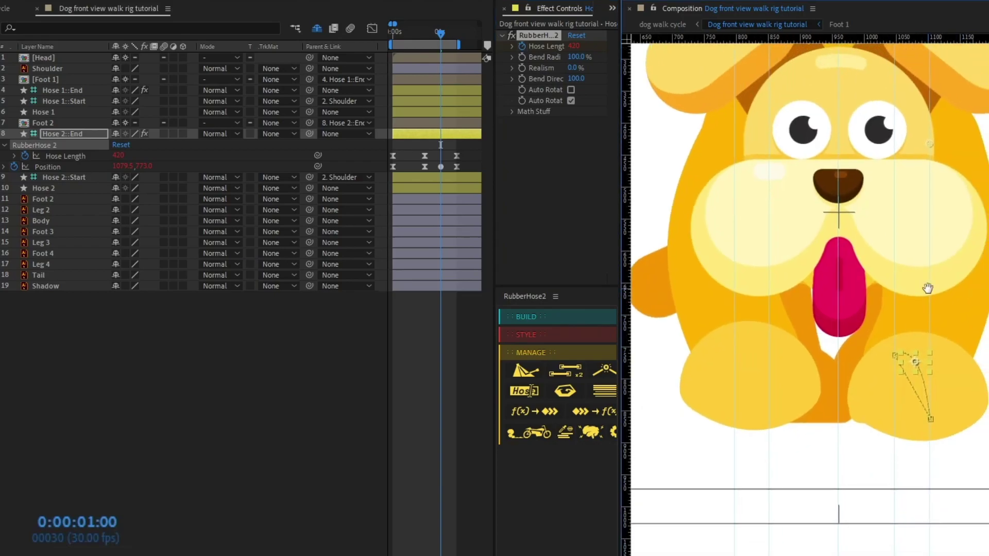
{"action": "left_click", "coordinate": [71, 177]}
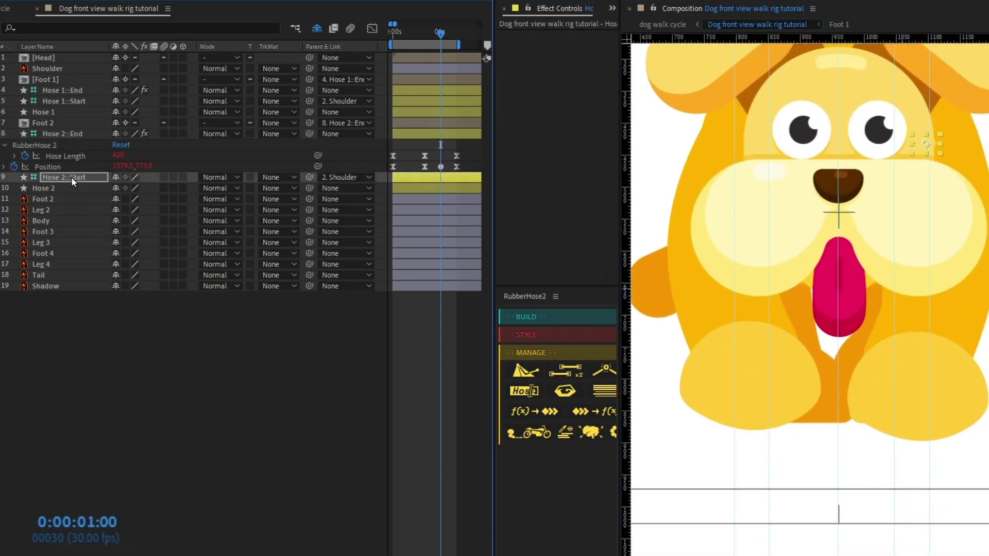
{"action": "key", "text": "space"}
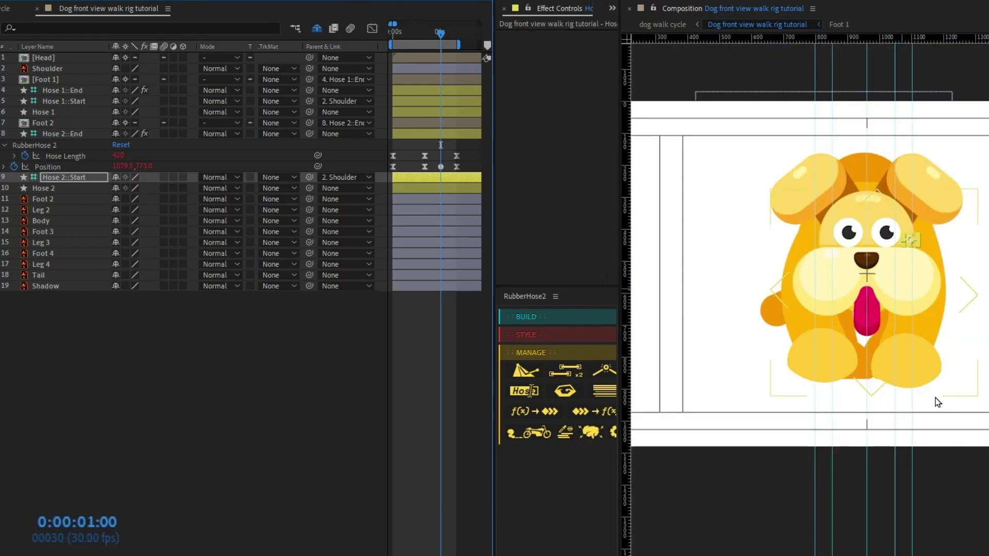
{"action": "scroll", "coordinate": [877, 334], "scroll_direction": "down", "scroll_amount": 4}
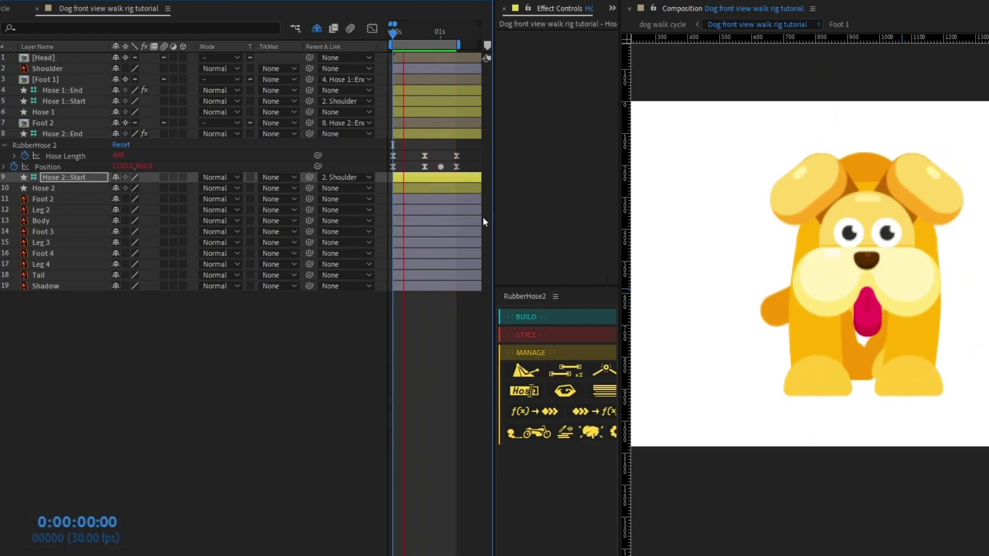
{"action": "key", "text": "space"}
Step: Reveal the keyframes of the Foot 2 precomp and Hose 2::End and offset them all by 20 frames, starting at frame 20
{"action": "left_click", "coordinate": [464, 135]}
{"action": "left_click", "coordinate": [442, 192], "text": "shift"}
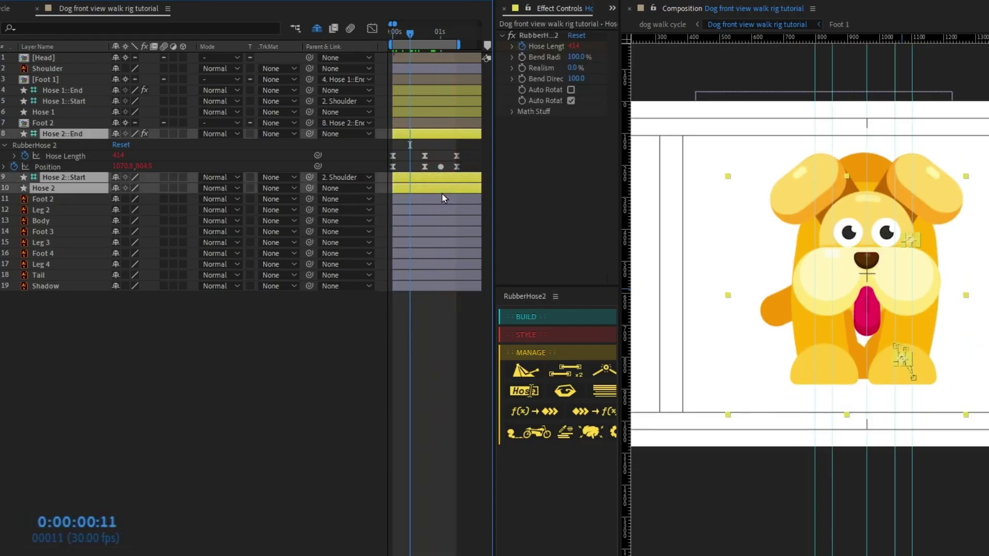
{"action": "left_click", "coordinate": [446, 124], "text": "shift"}
{"action": "key", "text": "u"}
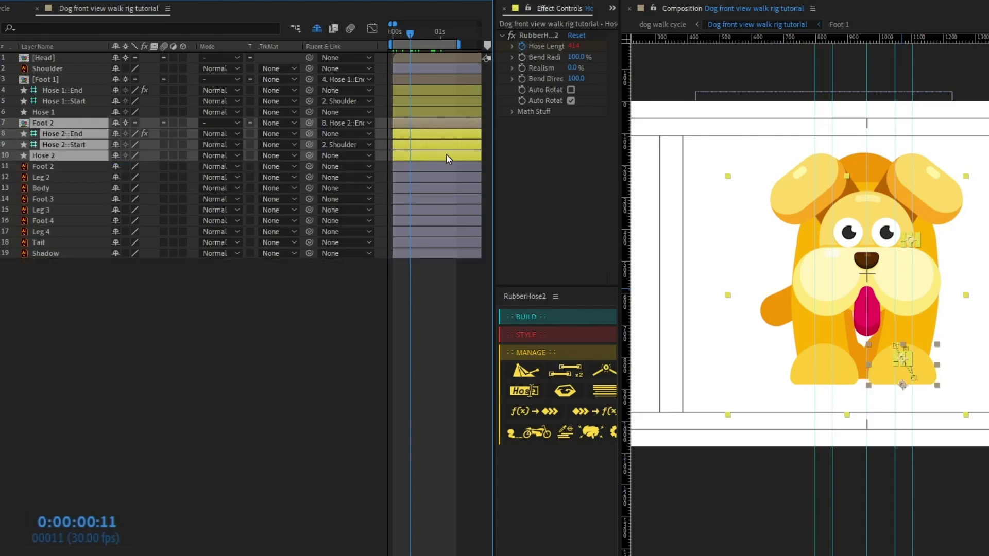
{"action": "key", "text": "u"}
{"action": "left_click_drag", "start_coordinate": [468, 131], "coordinate": [369, 198]}
{"action": "key", "text": "k"}
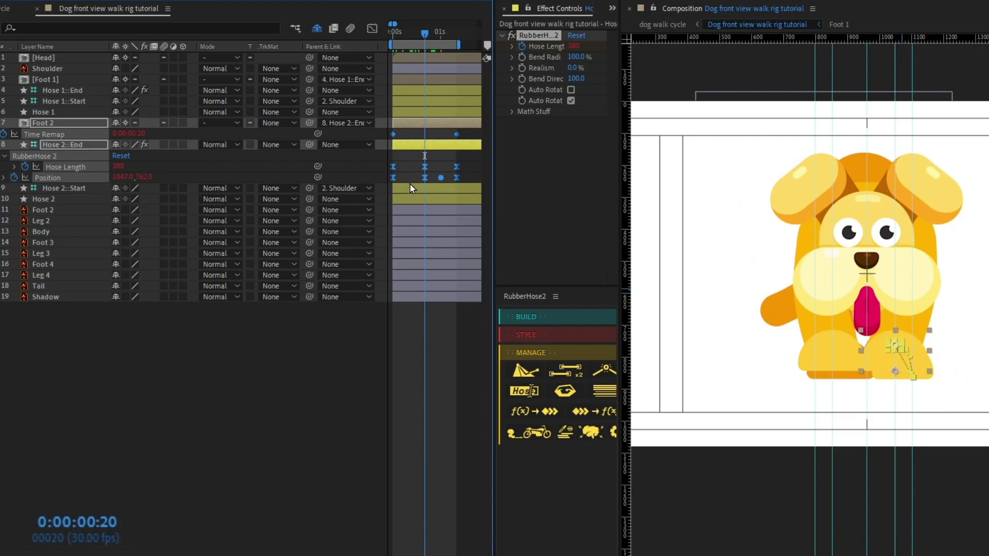
{"action": "left_click_drag", "start_coordinate": [392, 177], "coordinate": [422, 177]}
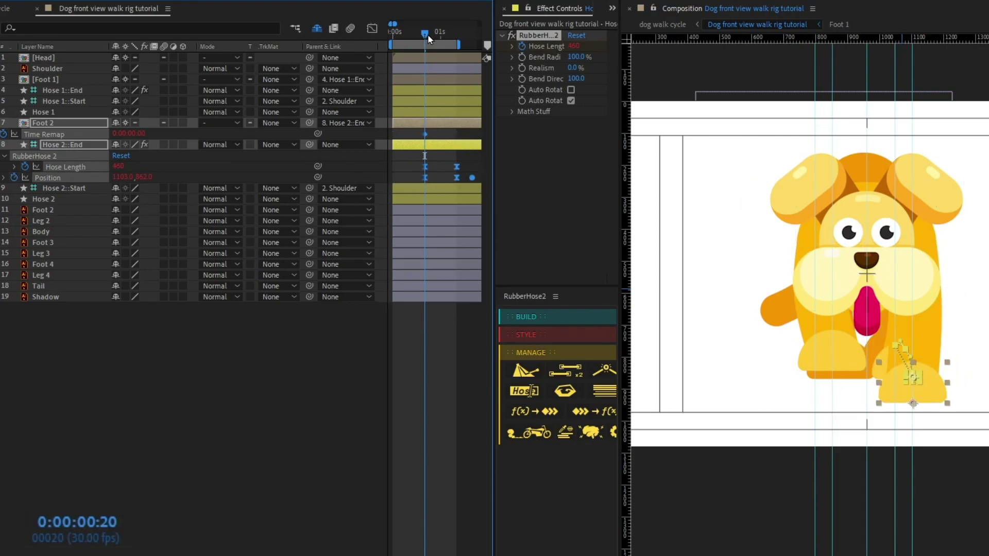
Step: Preview the front-leg walk from frame 0 with the second leg's timing offset
{"action": "left_click_drag", "start_coordinate": [427, 34], "coordinate": [372, 33]}
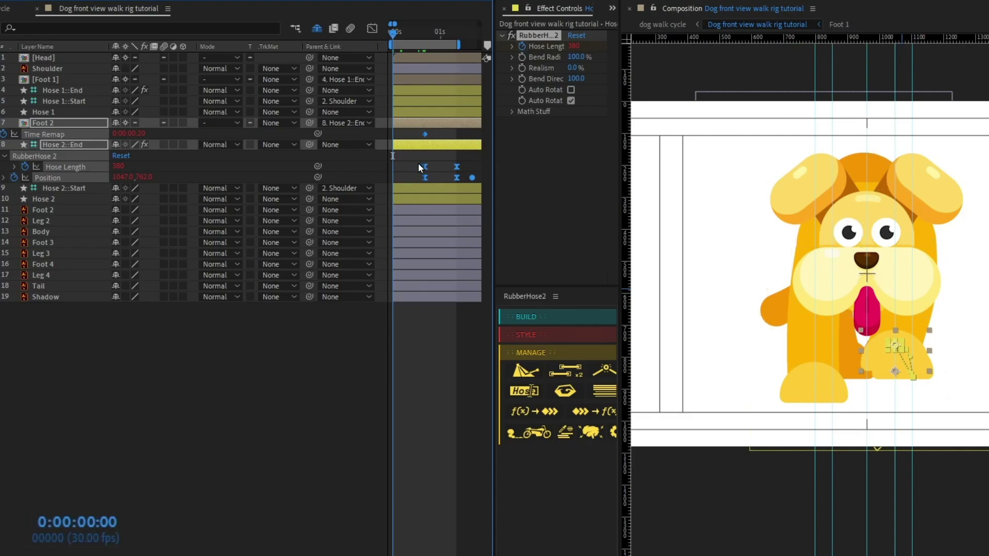
{"action": "key", "text": "space"}
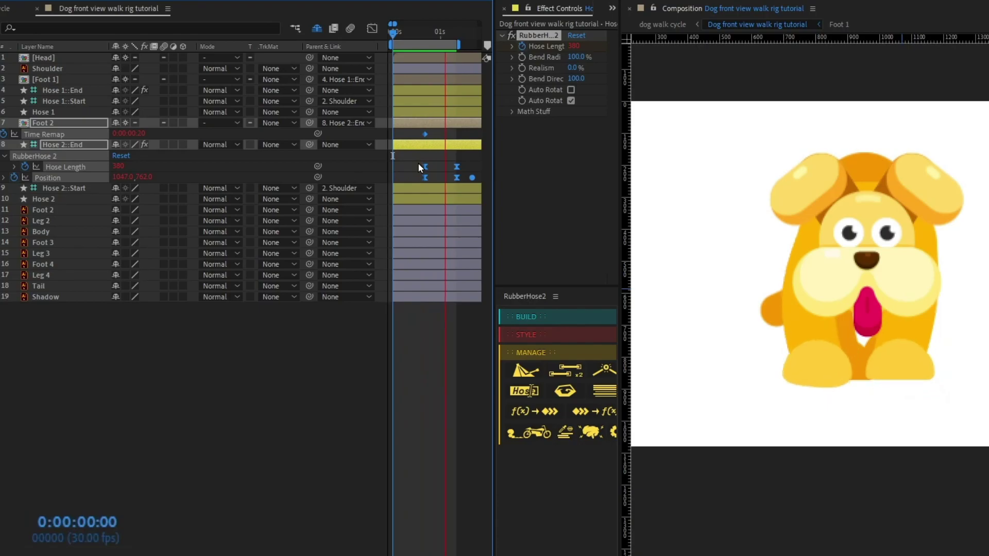
{"action": "key", "text": "space"}
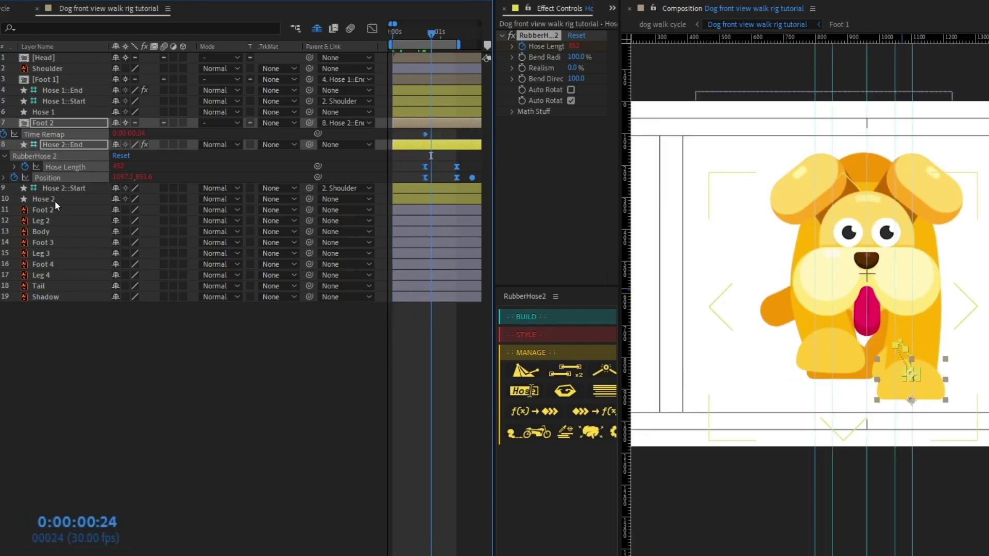
Step: Review the original Foot 2, Foot 3, Leg 3, Foot 4 and Leg 4 layers and preview the front-leg walk
{"action": "left_click", "coordinate": [55, 201]}
{"action": "left_click", "coordinate": [56, 209]}
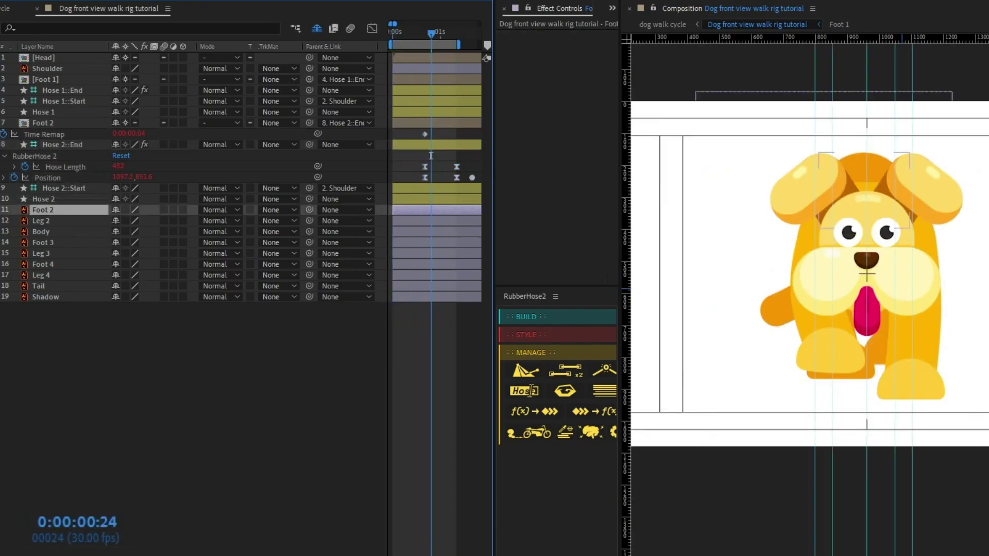
{"action": "left_click", "coordinate": [55, 242]}
{"action": "left_click", "coordinate": [52, 253], "text": "ctrl"}
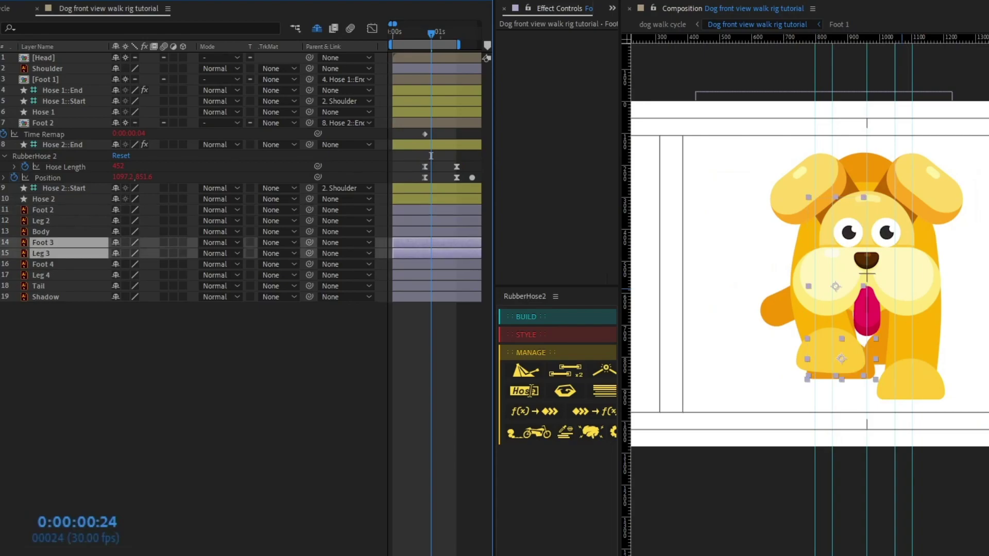
{"action": "left_click", "coordinate": [52, 264]}
{"action": "left_click", "coordinate": [42, 275], "text": "ctrl"}
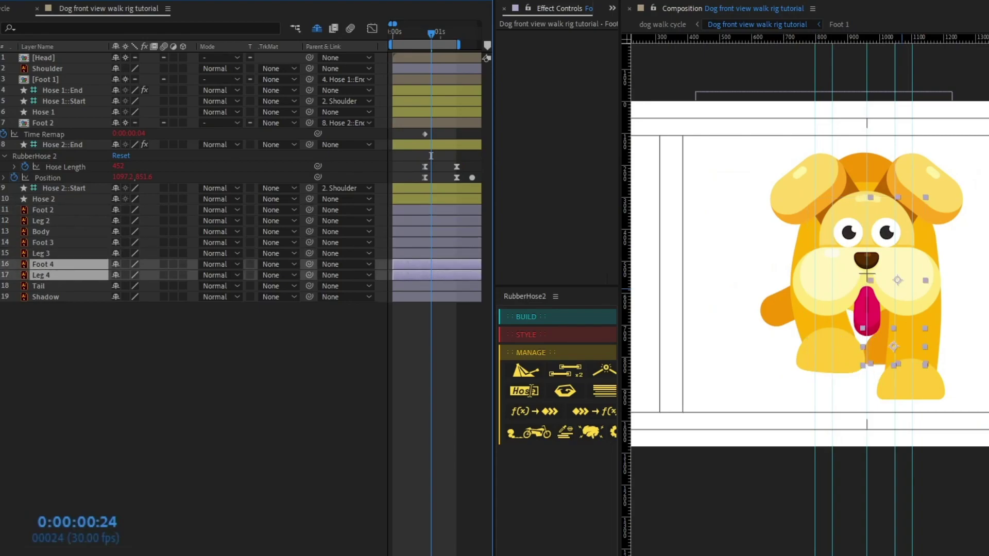
{"action": "left_click", "coordinate": [299, 446]}
{"action": "key", "text": "space"}
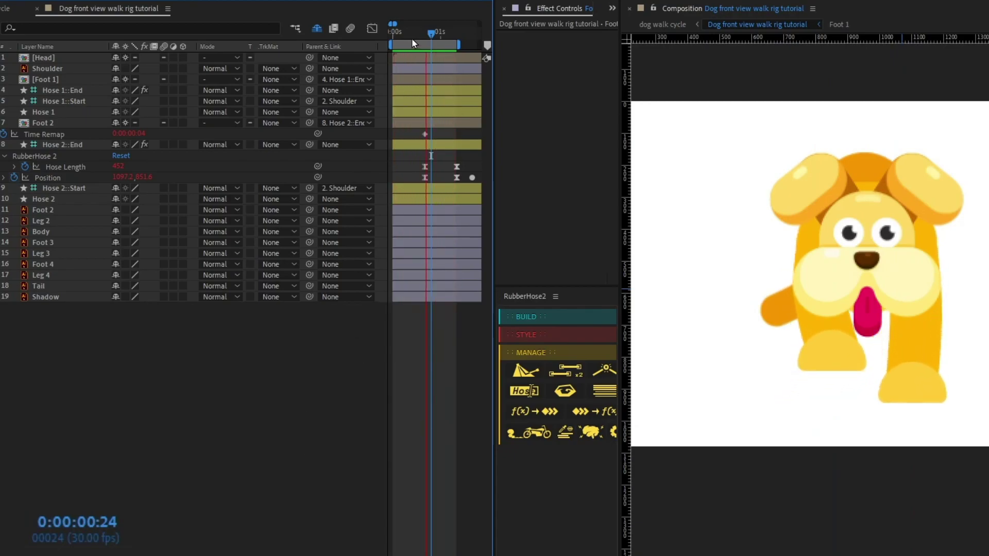
{"action": "key", "text": "space"}
Step: Add Position keyframes at frame 0 to the Head, Shoulder and Body layers
{"action": "key", "text": "Home"}
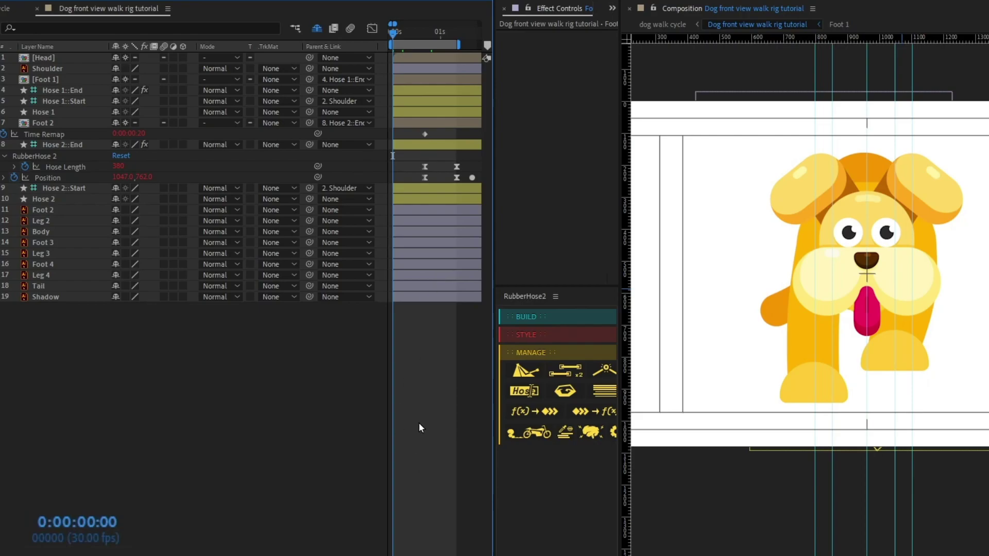
{"action": "left_click", "coordinate": [47, 231]}
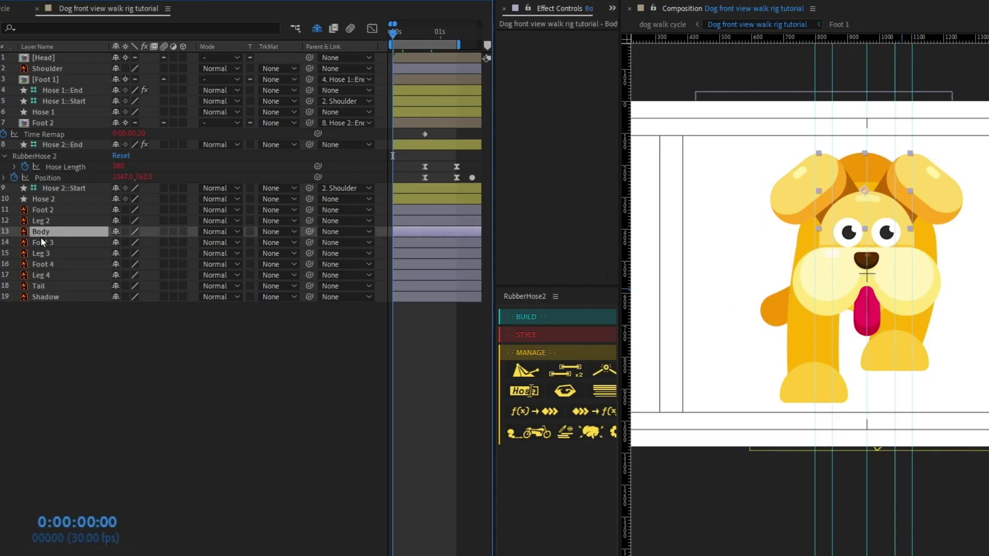
{"action": "left_click", "coordinate": [48, 69], "text": "ctrl"}
{"action": "left_click", "coordinate": [43, 57], "text": "ctrl"}
{"action": "key", "text": "p"}
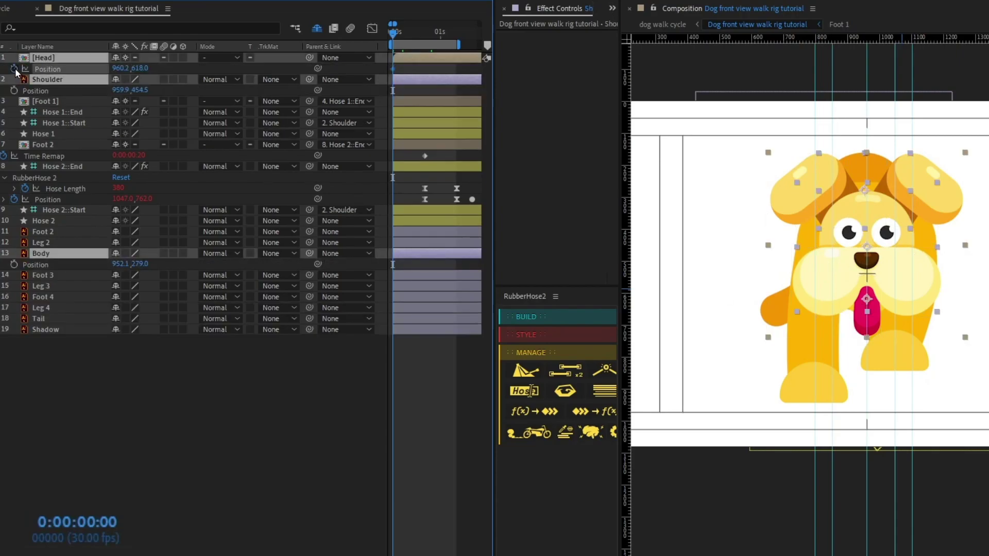
{"action": "left_click", "coordinate": [14, 69]}
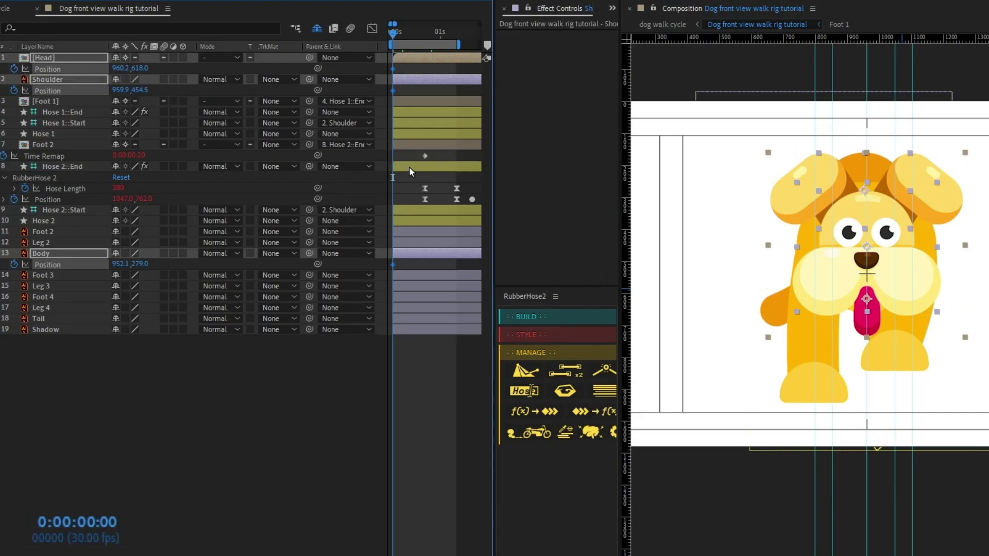
Step: Collapse the keyframed properties of Foot 2 and Hose 2::End and reveal those of Hose 1::End
{"action": "left_click", "coordinate": [409, 168]}
{"action": "left_click", "coordinate": [409, 147], "text": "ctrl"}
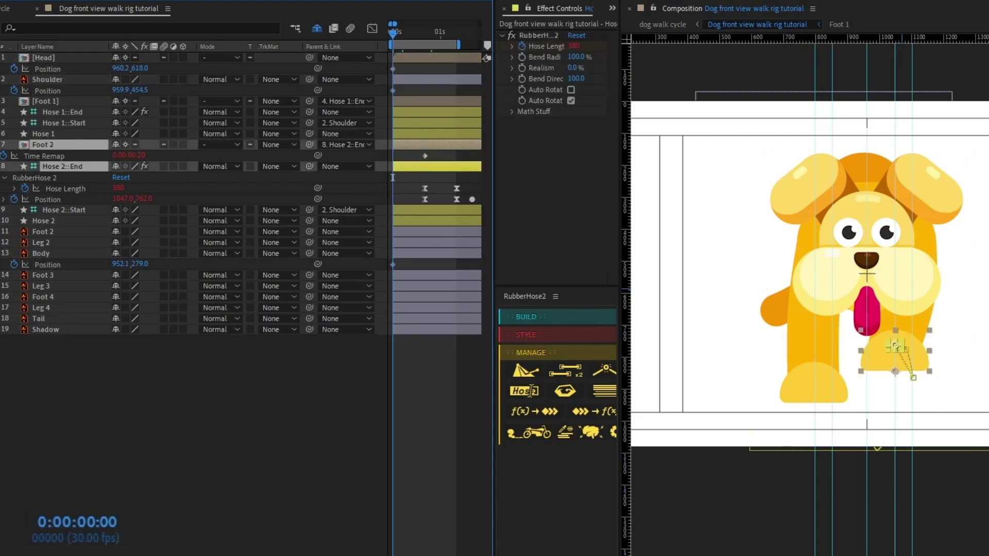
{"action": "key", "text": "u"}
{"action": "left_click", "coordinate": [52, 325]}
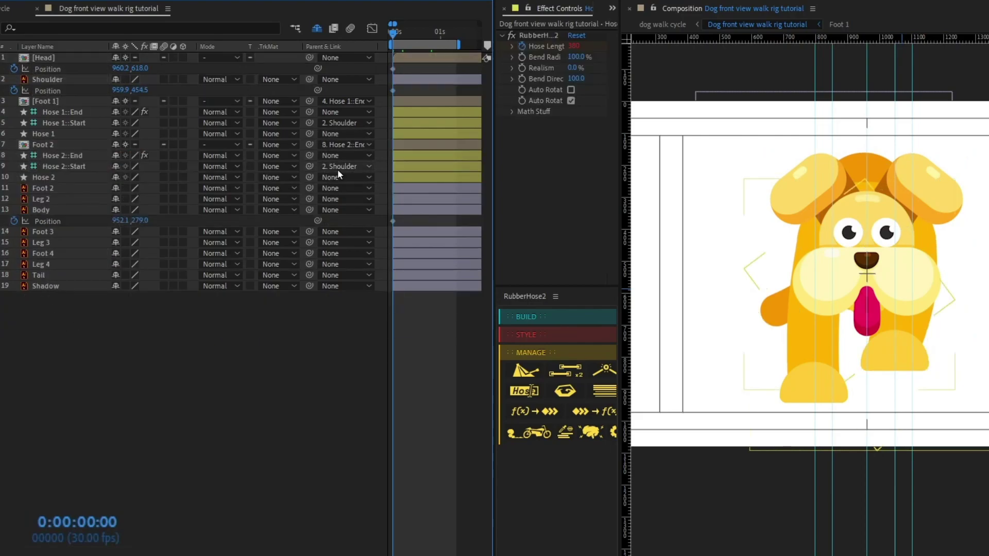
{"action": "left_click", "coordinate": [78, 113]}
{"action": "key", "text": "u"}
{"action": "left_click", "coordinate": [200, 388]}
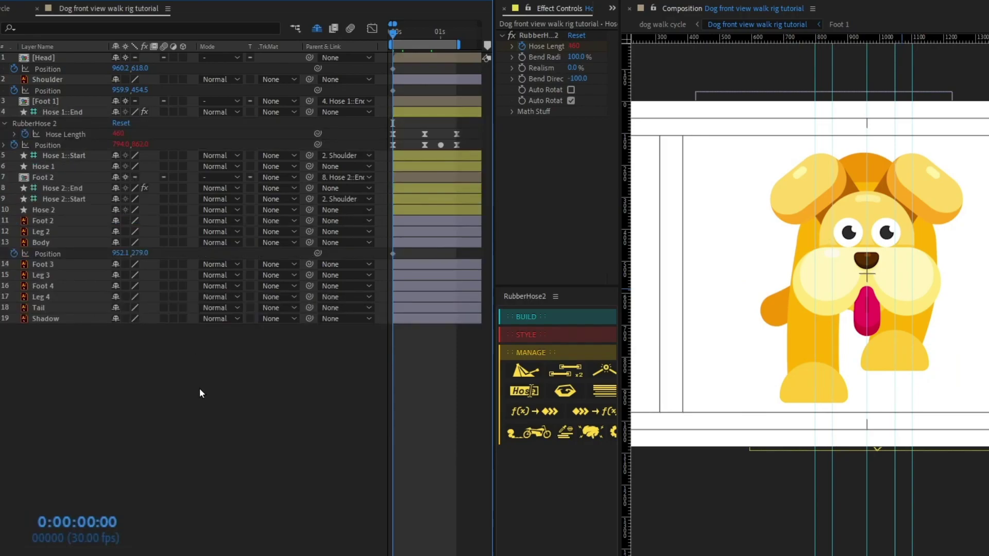
{"action": "key", "text": "space"}
{"action": "key", "text": "space"}
Step: Add Position keyframes at frame 10 to the Head, Shoulder and Body layers
{"action": "left_click", "coordinate": [80, 535]}
{"action": "type", "text": "+10"}
{"action": "key", "text": "Return"}
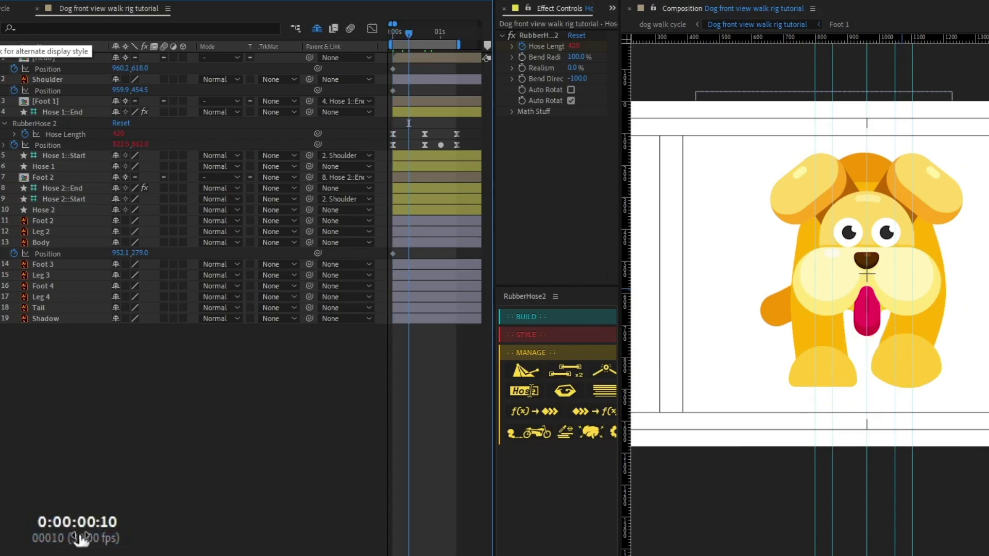
{"action": "left_click", "coordinate": [2, 68]}
{"action": "left_click", "coordinate": [1, 91]}
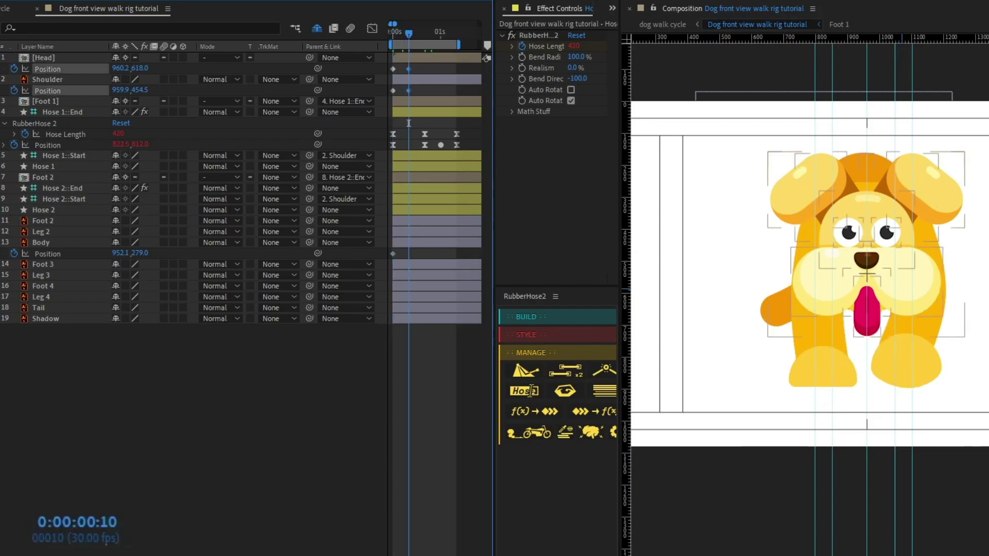
{"action": "left_click", "coordinate": [1, 254]}
{"action": "left_click", "coordinate": [92, 492]}
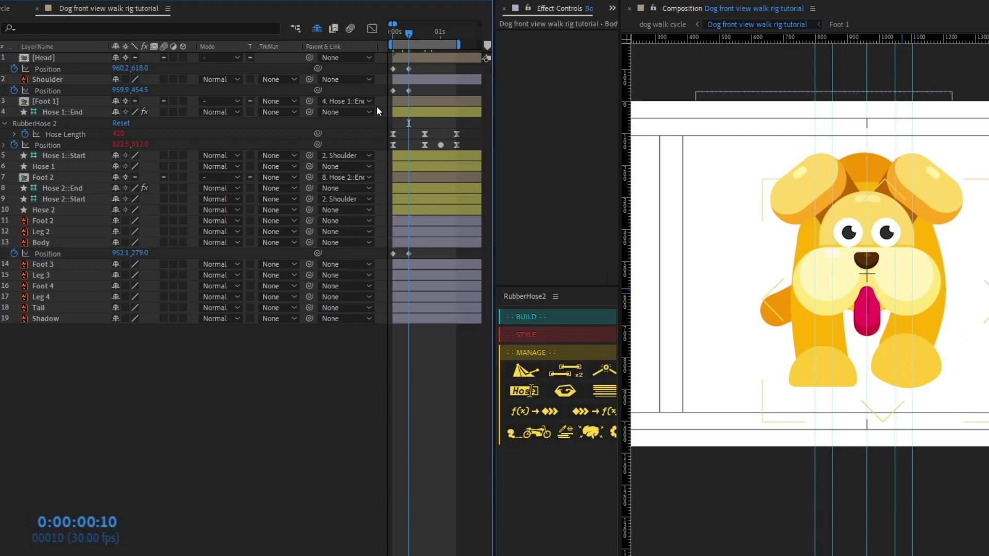
Step: Raise the Head, Shoulder and Body together by 36 px at frame 10, bringing the Head's Position to 960.2, 582.0
{"action": "left_click", "coordinate": [60, 81]}
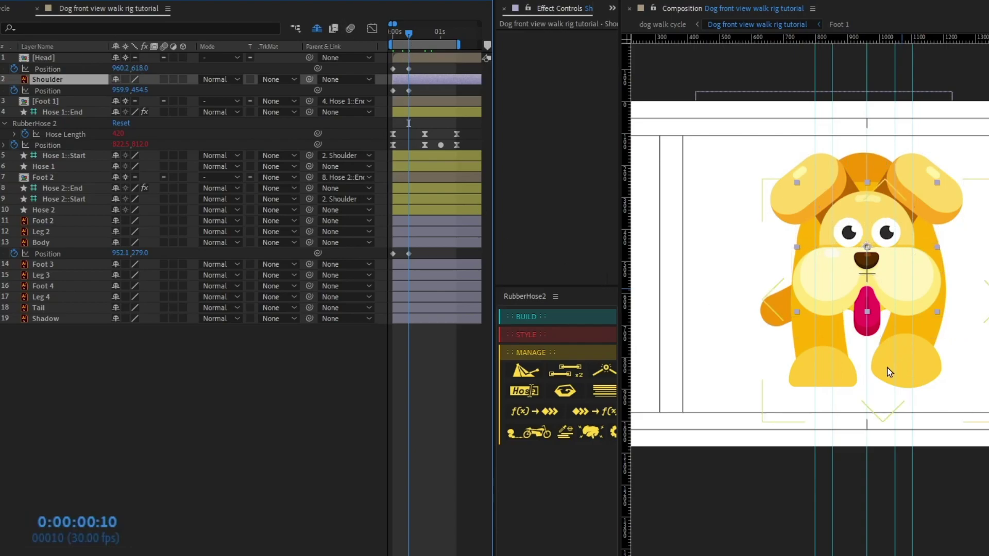
{"action": "left_click", "coordinate": [422, 57]}
{"action": "left_click", "coordinate": [422, 80], "text": "ctrl"}
{"action": "left_click", "coordinate": [425, 243], "text": "ctrl"}
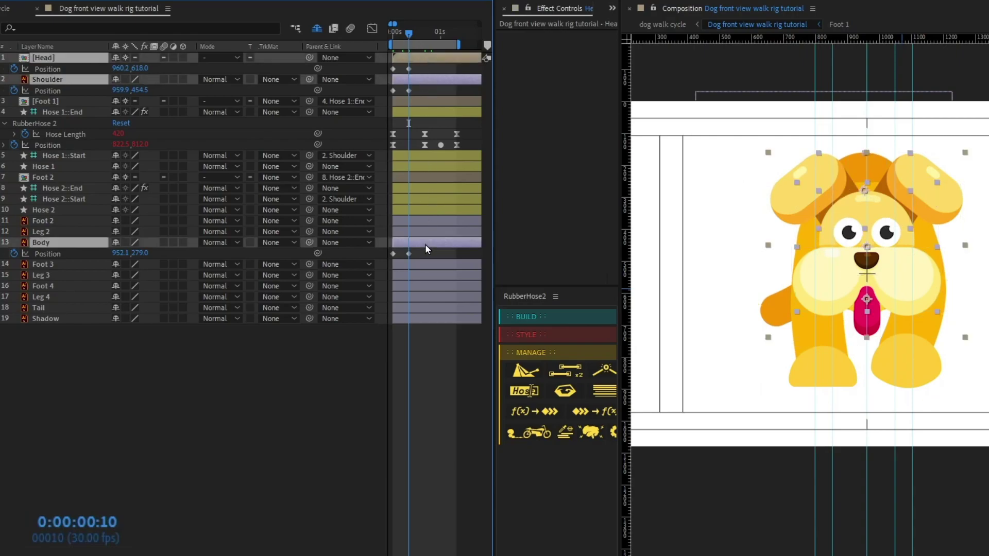
{"action": "key", "text": "Up"}
{"action": "key", "text": "Up"}
{"action": "key", "text": "Up"}
{"action": "key", "text": "Up"}
{"action": "key", "text": "Up"}
{"action": "key", "text": "Up"}
{"action": "key", "text": "Up"}
{"action": "key", "text": "Up"}
{"action": "key", "text": "Up"}
{"action": "key", "text": "Up"}
{"action": "key", "text": "Up"}
{"action": "key", "text": "Up"}
{"action": "key", "text": "Up"}
{"action": "key", "text": "Up"}
{"action": "key", "text": "Up"}
{"action": "key", "text": "Up"}
{"action": "key", "text": "Up"}
{"action": "key", "text": "Up"}
{"action": "key", "text": "Up"}
{"action": "key", "text": "Up"}
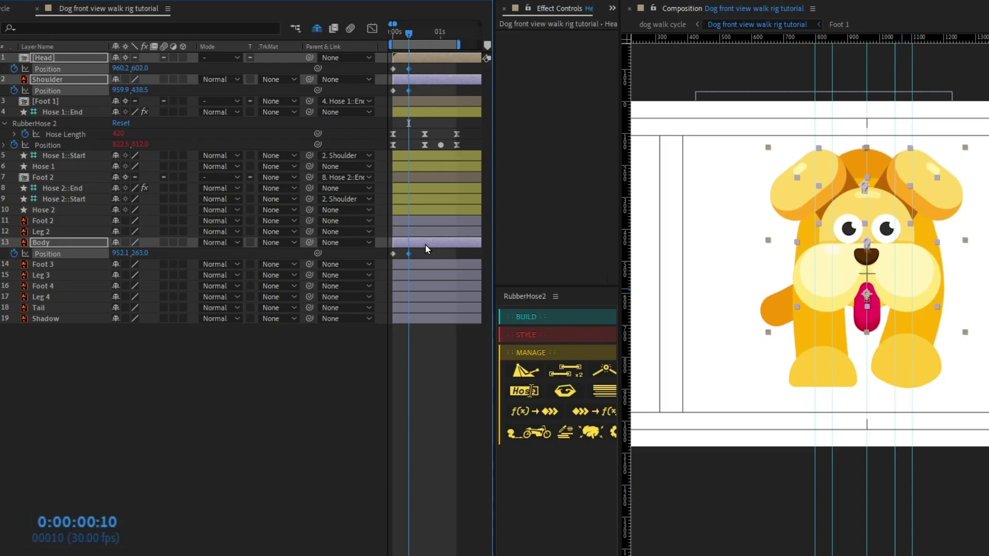
{"action": "key", "text": "Up"}
{"action": "key", "text": "Up"}
{"action": "key", "text": "Up"}
{"action": "key", "text": "Up"}
{"action": "key", "text": "Up"}
{"action": "key", "text": "Up"}
{"action": "key", "text": "Up"}
{"action": "key", "text": "Up"}
{"action": "key", "text": "Up"}
{"action": "key", "text": "Up"}
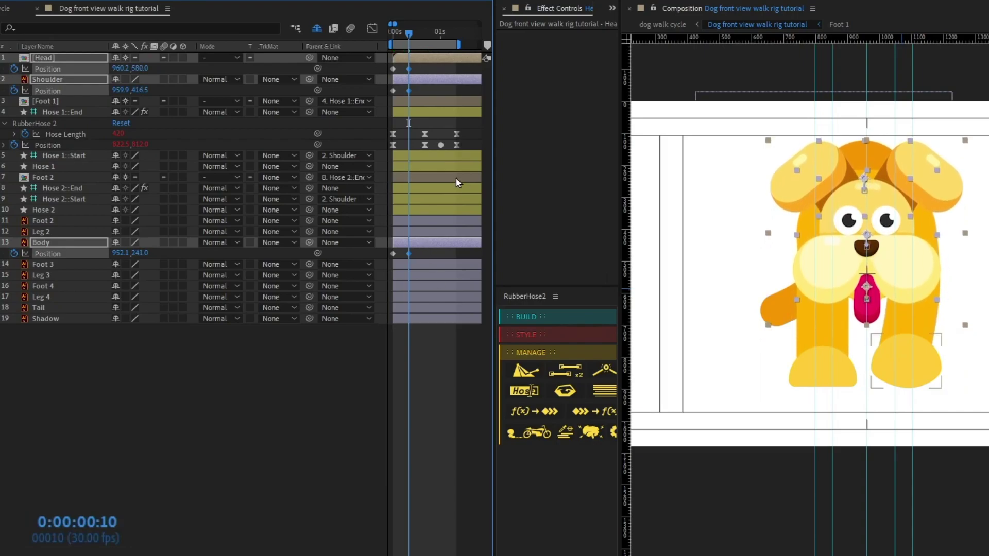
Step: Lower the Head, Shoulder and Body together by 12 px at frame 0, bringing the Head's Position to 960.2, 630.0
{"action": "left_click", "coordinate": [421, 69]}
{"action": "key", "text": "k"}
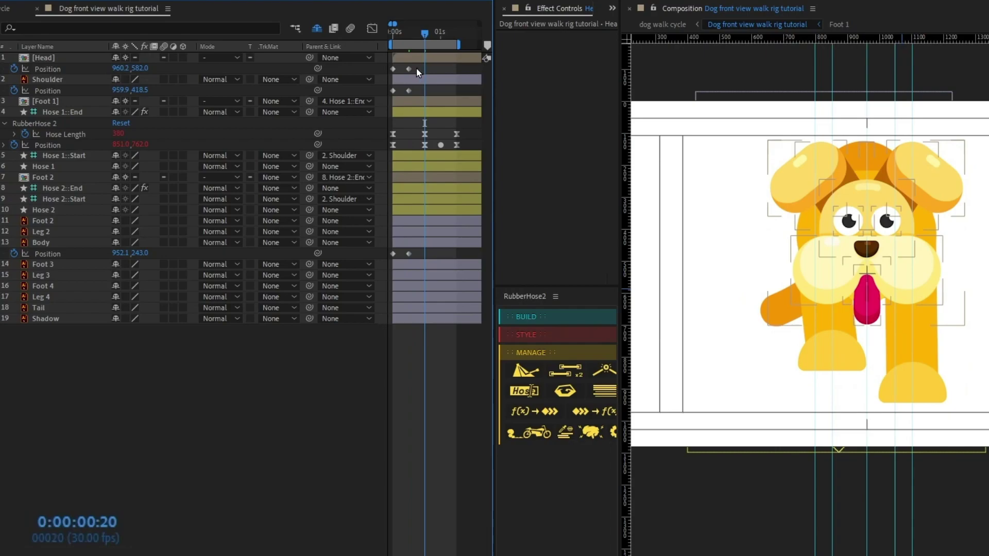
{"action": "key", "text": "j"}
{"action": "key", "text": "j"}
{"action": "left_click", "coordinate": [404, 57]}
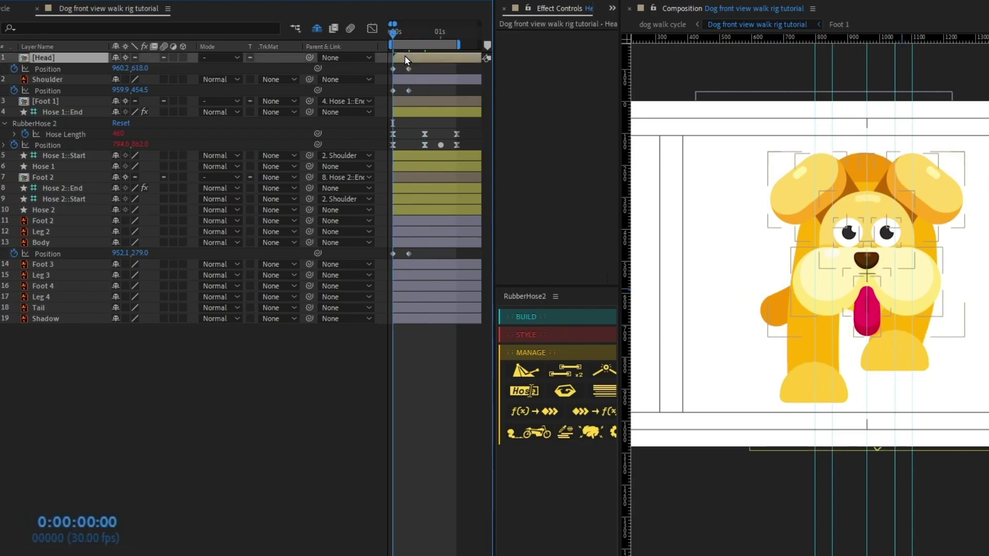
{"action": "left_click", "coordinate": [397, 81], "text": "ctrl"}
{"action": "left_click", "coordinate": [414, 242], "text": "ctrl"}
{"action": "key", "text": "Down"}
{"action": "key", "text": "Down"}
{"action": "key", "text": "Down"}
{"action": "key", "text": "Down"}
{"action": "key", "text": "Down"}
{"action": "key", "text": "Down"}
{"action": "key", "text": "Down"}
{"action": "key", "text": "Down"}
{"action": "key", "text": "Down"}
{"action": "key", "text": "Down"}
{"action": "key", "text": "Down"}
{"action": "key", "text": "Down"}
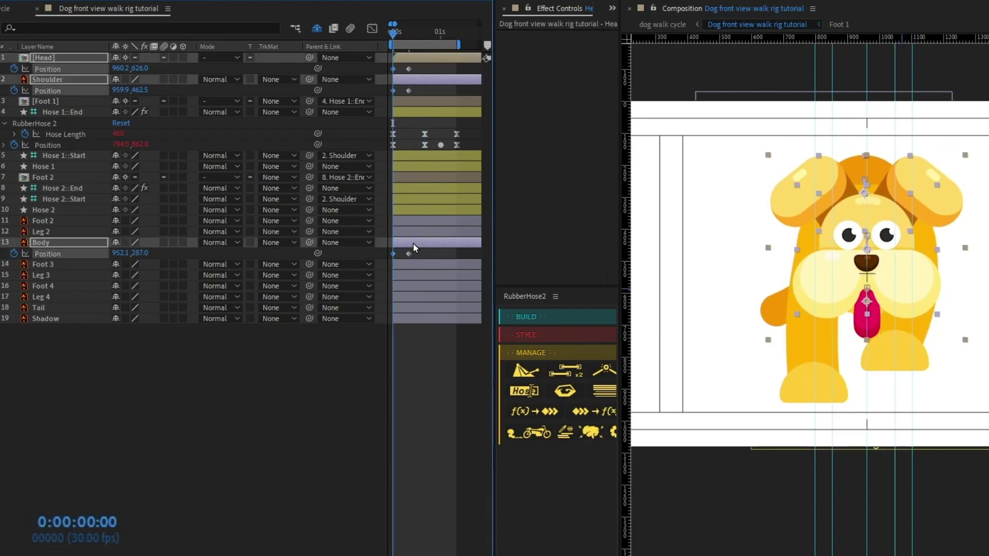
Step: Copy the Head's and Shoulder's frame 0 Position keyframes to frame 20 and apply Easy Ease to all their Position keyframes
{"action": "key", "text": "k"}
{"action": "key", "text": "k"}
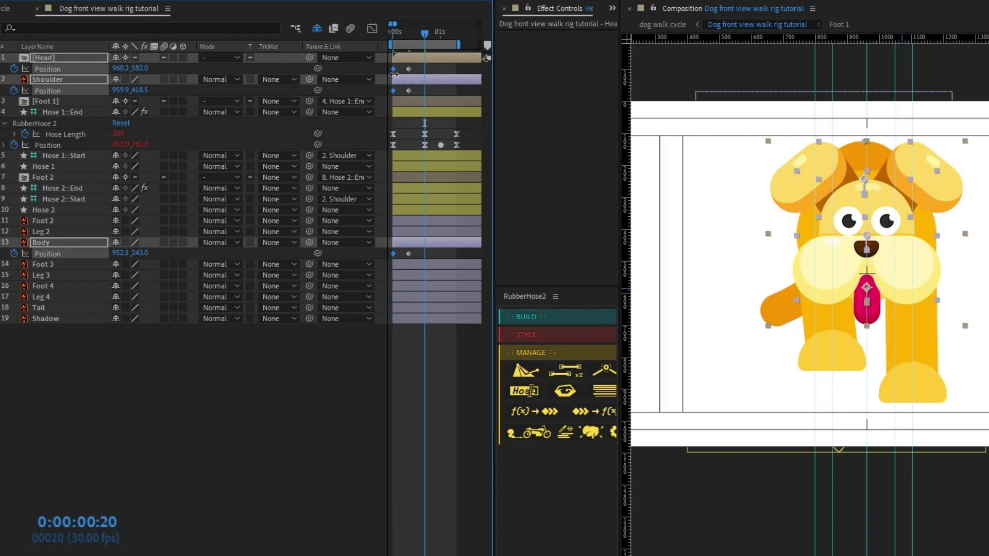
{"action": "left_click", "coordinate": [392, 68]}
{"action": "key", "text": "ctrl+c"}
{"action": "key", "text": "ctrl+v"}
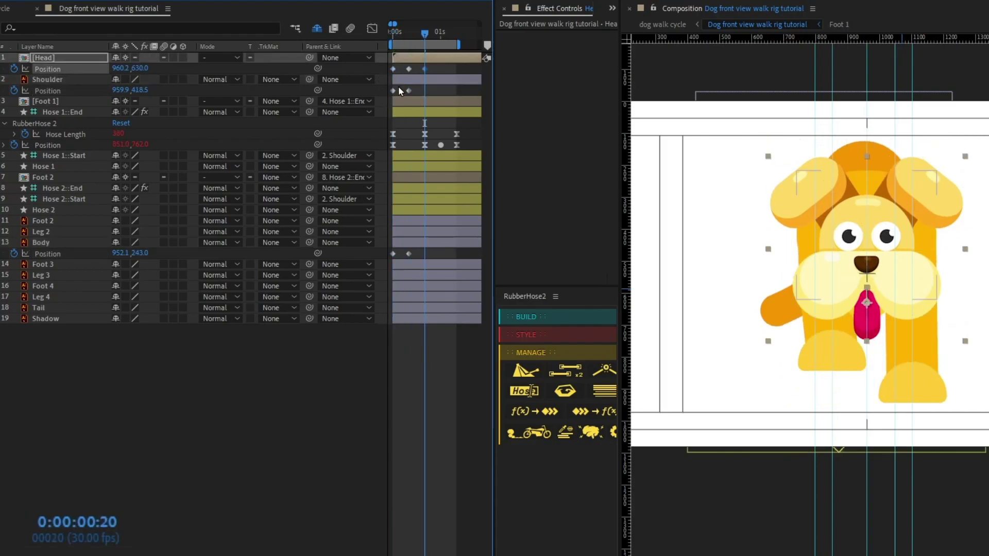
{"action": "left_click", "coordinate": [393, 90]}
{"action": "key", "text": "ctrl+c"}
{"action": "key", "text": "ctrl+v"}
{"action": "left_click_drag", "start_coordinate": [440, 68], "coordinate": [376, 95]}
{"action": "key", "text": "F9"}
Step: Copy the Body's frame 0 Position keyframe to frame 20 and apply Easy Ease to its Position keyframes
{"action": "left_click", "coordinate": [393, 254]}
{"action": "key", "text": "ctrl+c"}
{"action": "key", "text": "ctrl+v"}
{"action": "key", "text": "F9"}
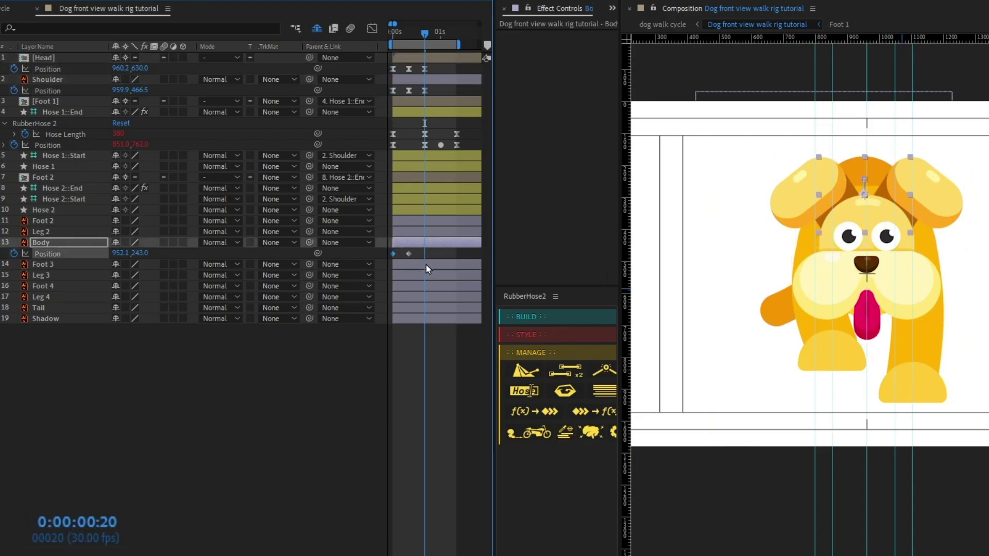
Step: Copy the expression loopIn()+loopOut()-value; from Hose 1::End's Position to the Position of Body, Shoulder and Head
{"action": "left_click", "coordinate": [4, 146]}
{"action": "left_click", "coordinate": [408, 170]}
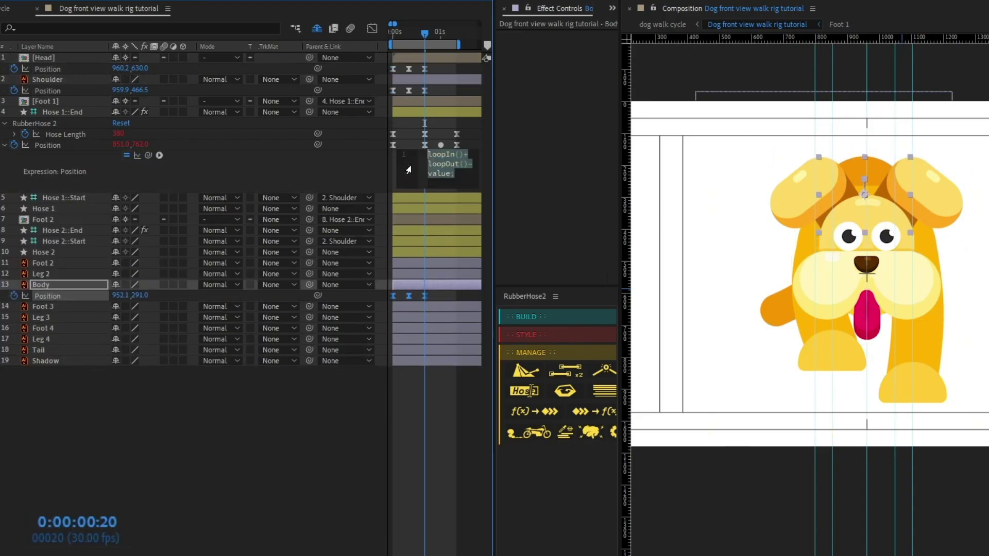
{"action": "left_click", "coordinate": [209, 438]}
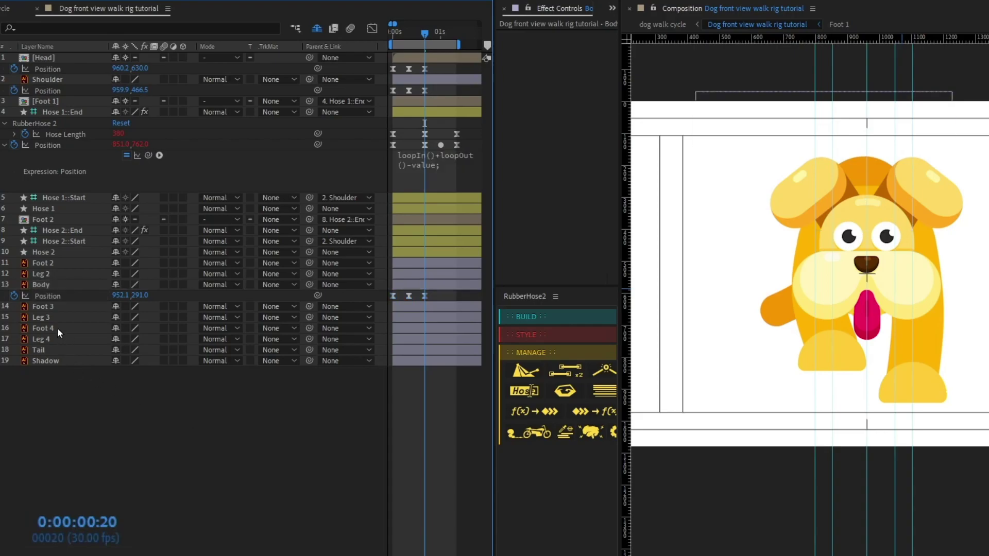
{"action": "left_click", "coordinate": [11, 298]}
{"action": "key", "text": "ctrl+v"}
{"action": "left_click", "coordinate": [11, 90]}
{"action": "key", "text": "ctrl+v"}
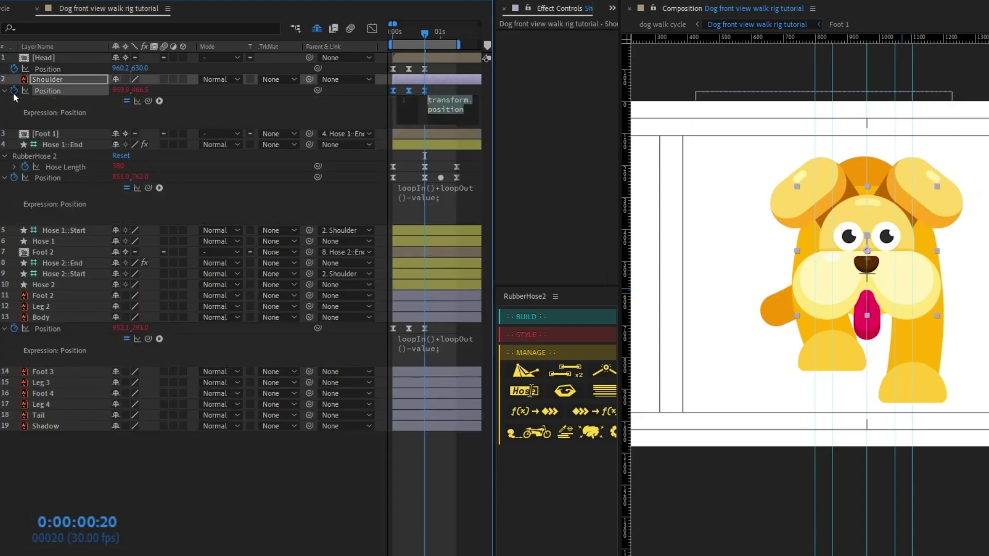
{"action": "left_click", "coordinate": [14, 68], "text": "alt"}
{"action": "key", "text": "ctrl+v"}
{"action": "left_click", "coordinate": [48, 245]}
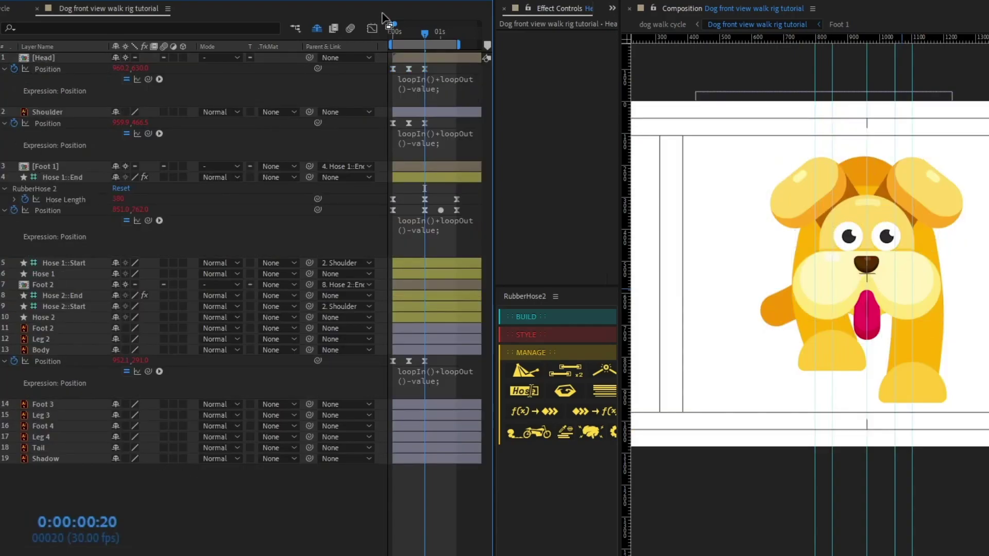
Step: Preview the walk from frame 0 with the looping head, shoulder and body bounce
{"action": "left_click_drag", "start_coordinate": [396, 37], "coordinate": [367, 34]}
{"action": "key", "text": "space"}
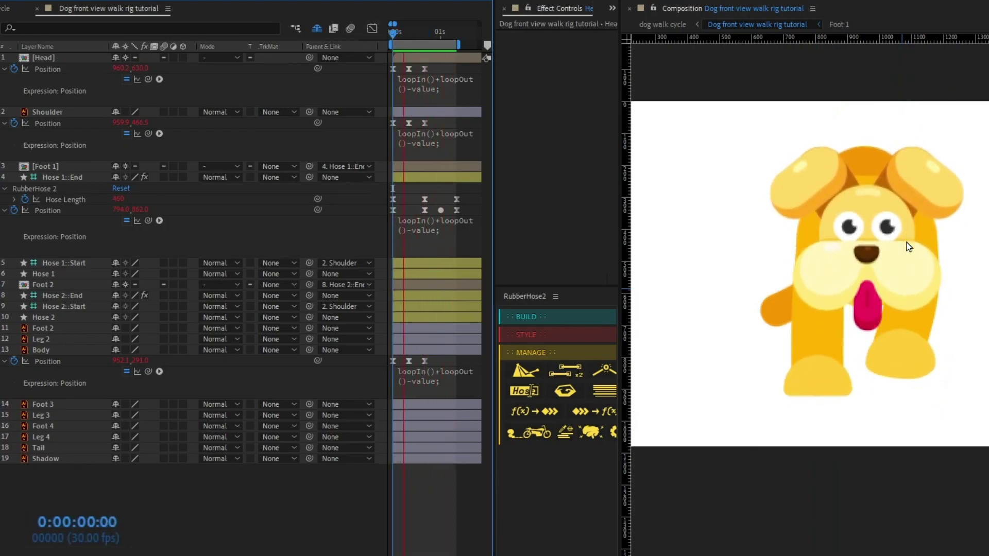
{"action": "key", "text": "space"}
{"action": "left_click", "coordinate": [40, 448]}
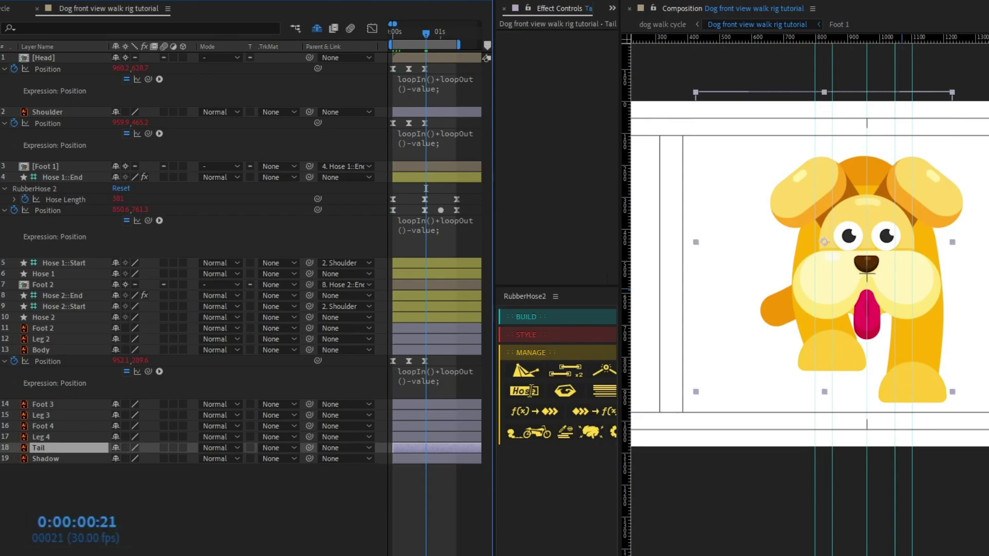
{"action": "key", "text": "ctrl+alt+shift+v"}
Step: Add Rotation keyframes at frames 0 and 20 to the Head, Shoulder and Body layers
{"action": "key", "text": "Home"}
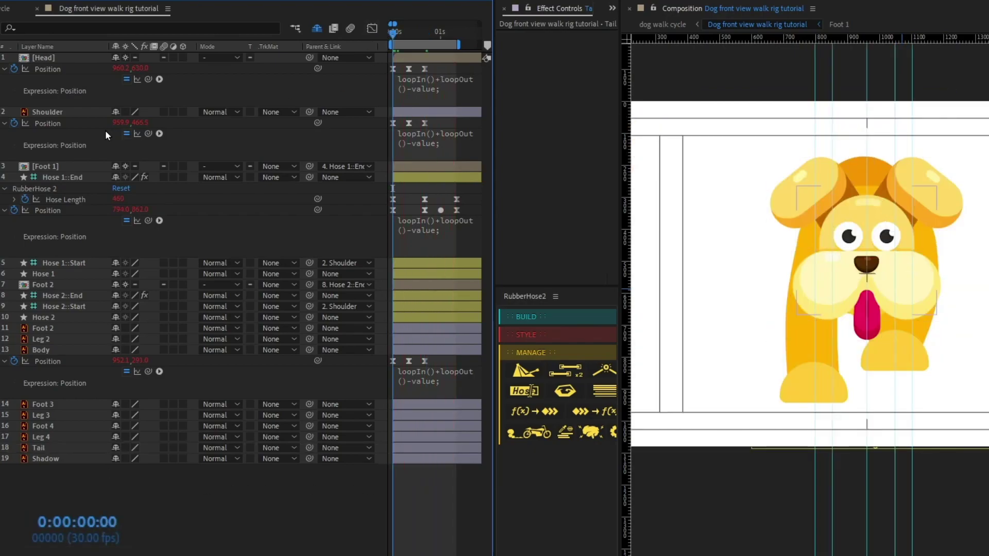
{"action": "left_click", "coordinate": [63, 113]}
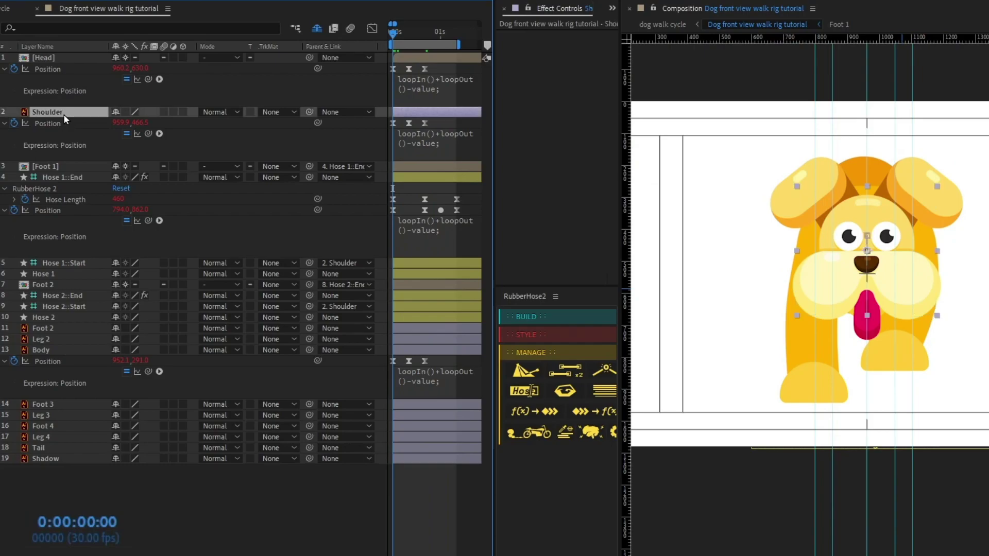
{"action": "left_click", "coordinate": [45, 60], "text": "ctrl"}
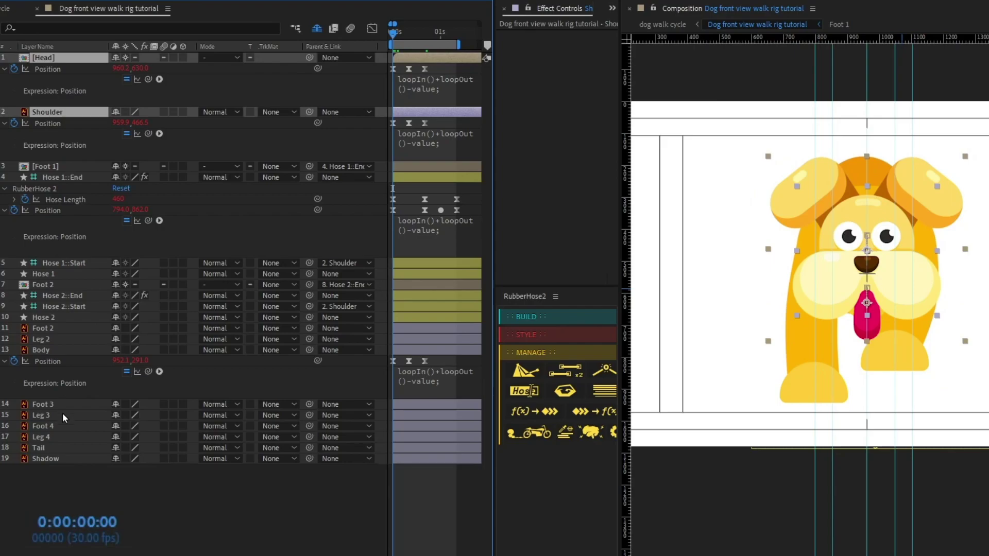
{"action": "left_click", "coordinate": [63, 354], "text": "ctrl"}
{"action": "key", "text": "r"}
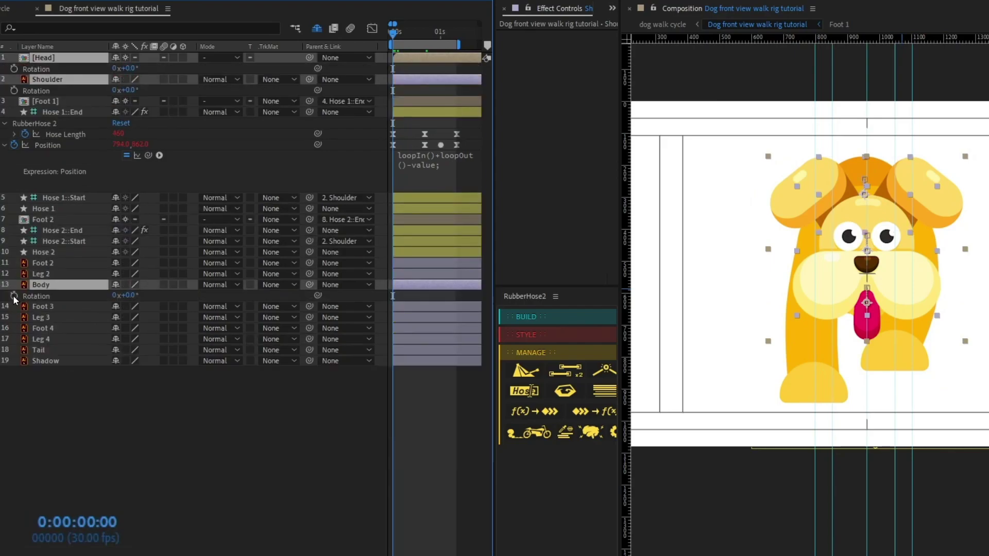
{"action": "key", "text": "k"}
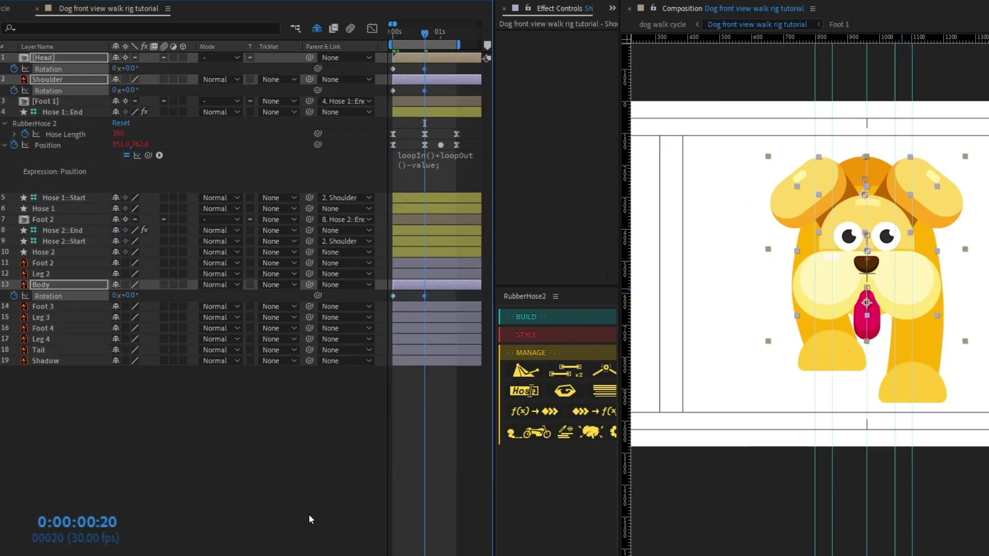
Step: Add Rotation keyframes at frame 40 to the Head, Shoulder and Body layers
{"action": "key", "text": "k"}
{"action": "key", "text": "k"}
{"action": "key", "text": "k"}
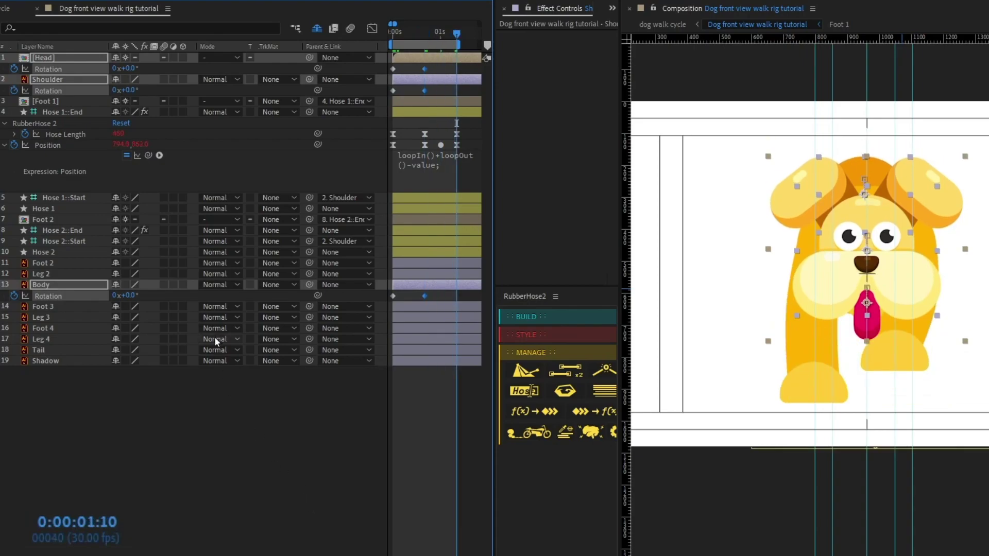
{"action": "key", "text": "j"}
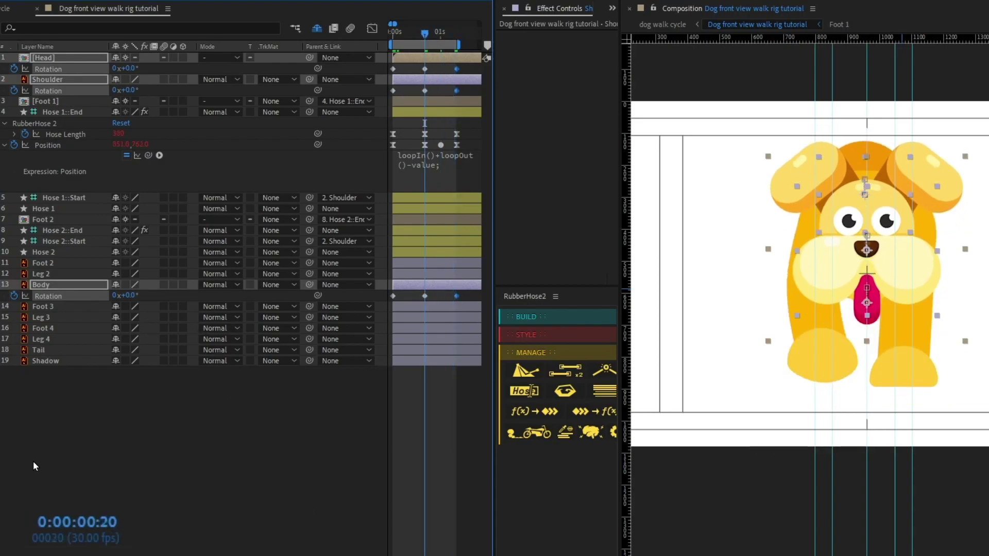
{"action": "key", "text": "j"}
{"action": "left_click", "coordinate": [221, 509]}
Step: Set the Shoulder's Rotation to -8° at frame 0, 8° at frame 20 and -8° at frame 40
{"action": "left_click", "coordinate": [46, 80]}
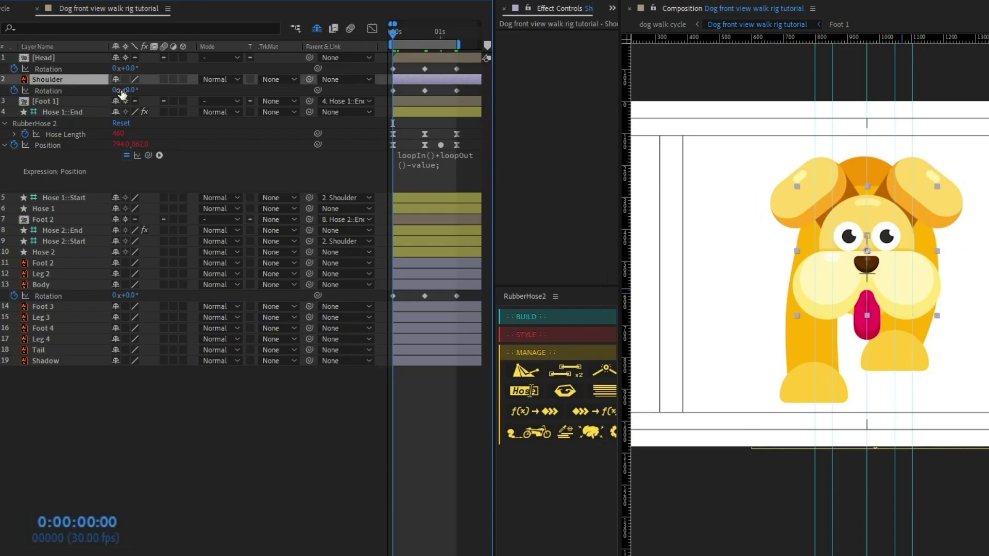
{"action": "left_click_drag", "start_coordinate": [130, 90], "coordinate": [126, 91]}
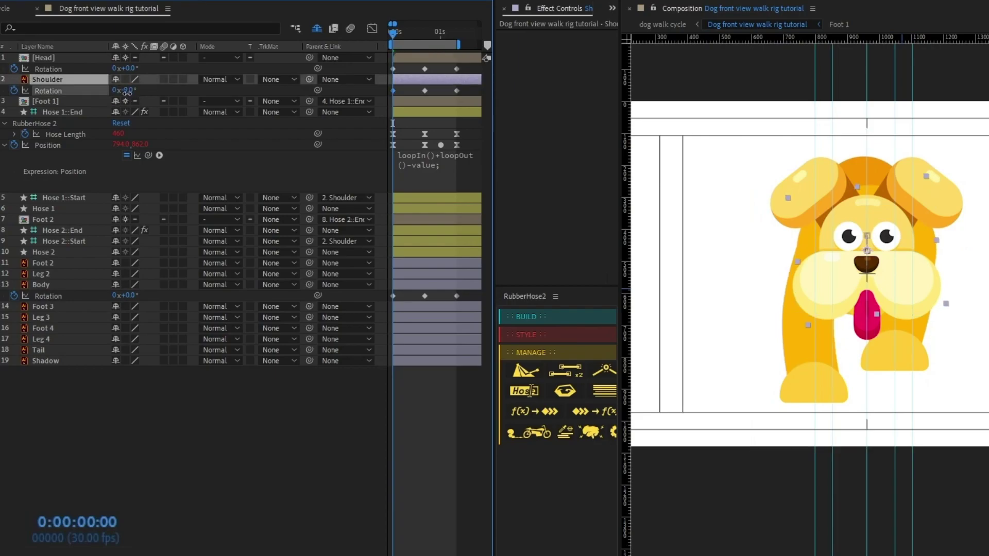
{"action": "left_click", "coordinate": [127, 91]}
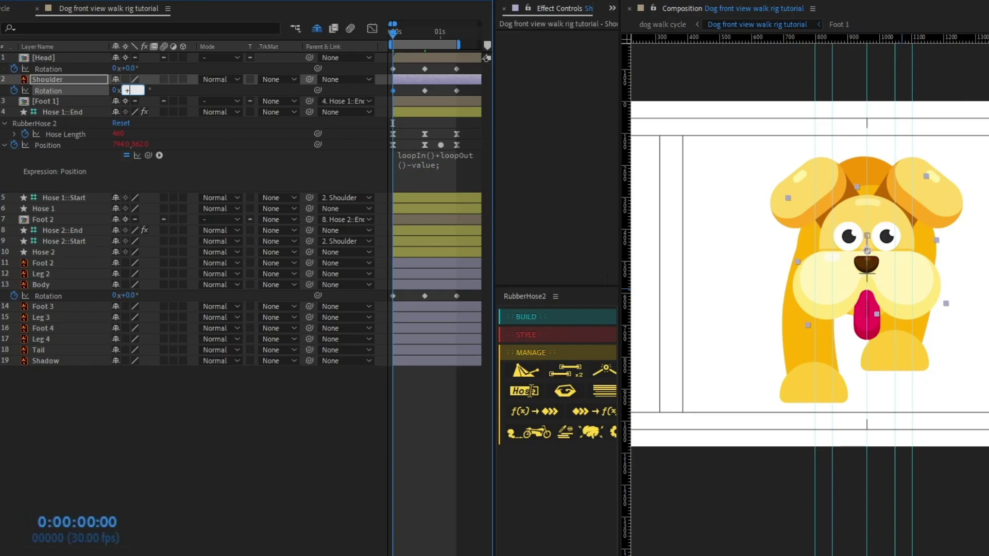
{"action": "type", "text": "-8"}
{"action": "key", "text": "Return"}
{"action": "key", "text": "k"}
{"action": "left_click", "coordinate": [130, 90]}
{"action": "type", "text": "8"}
{"action": "key", "text": "Return"}
{"action": "key", "text": "k"}
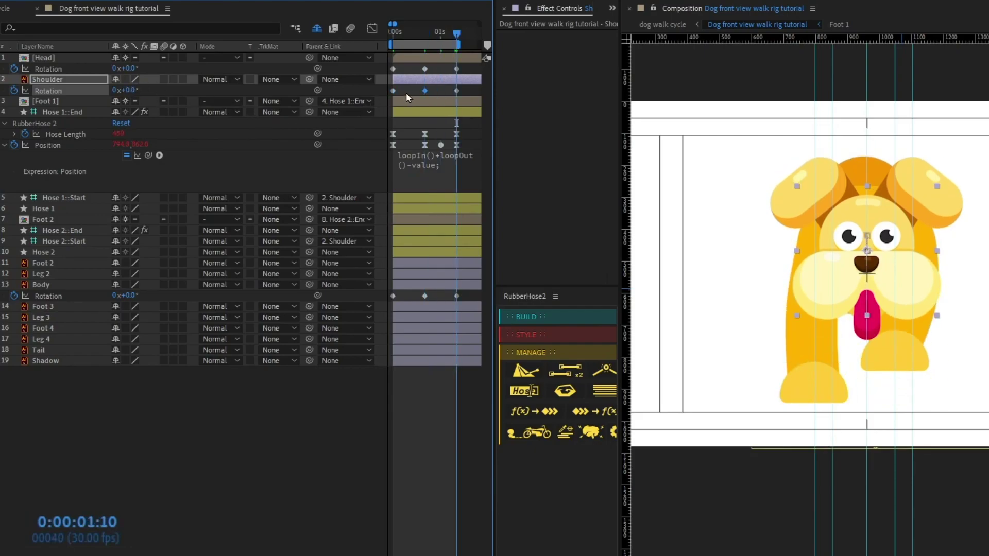
Step: Copy the expression loopIn()+loopOut()-value; from Hose 1::End's Position to the Shoulder's Rotation
{"action": "left_click", "coordinate": [420, 164]}
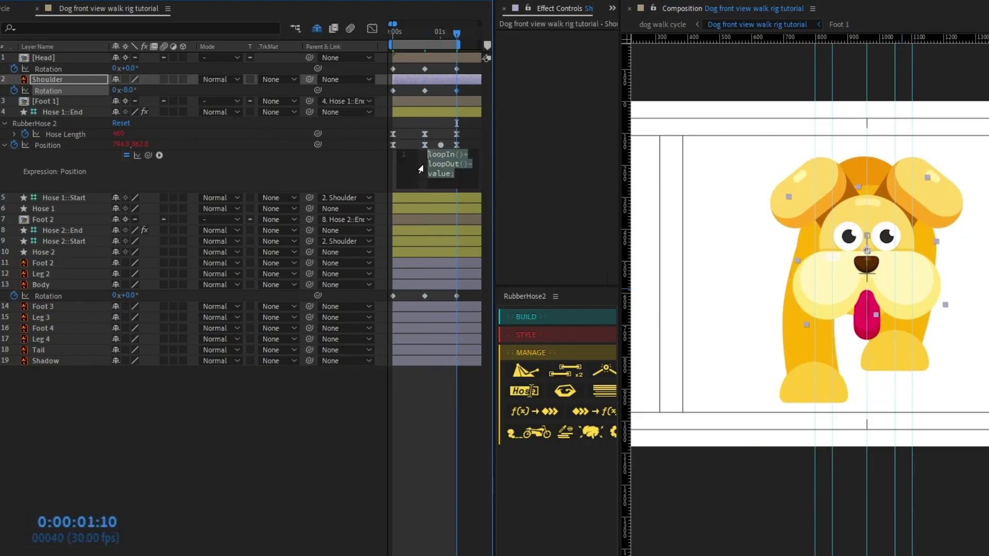
{"action": "key", "text": "ctrl+c"}
{"action": "left_click", "coordinate": [14, 90], "text": "alt"}
{"action": "key", "text": "ctrl+v"}
{"action": "left_click", "coordinate": [157, 476]}
Step: Apply Easy Ease to the Rotation keyframes of the Head, Shoulder and Body
{"action": "left_click_drag", "start_coordinate": [471, 65], "coordinate": [376, 111]}
{"action": "key", "text": "F9"}
{"action": "left_click_drag", "start_coordinate": [466, 325], "coordinate": [366, 340]}
{"action": "key", "text": "F9"}
{"action": "left_click", "coordinate": [378, 206]}
Step: Preview the walk from frame 0 with the shoulder rotation
{"action": "left_click_drag", "start_coordinate": [400, 32], "coordinate": [372, 53]}
{"action": "key", "text": "space"}
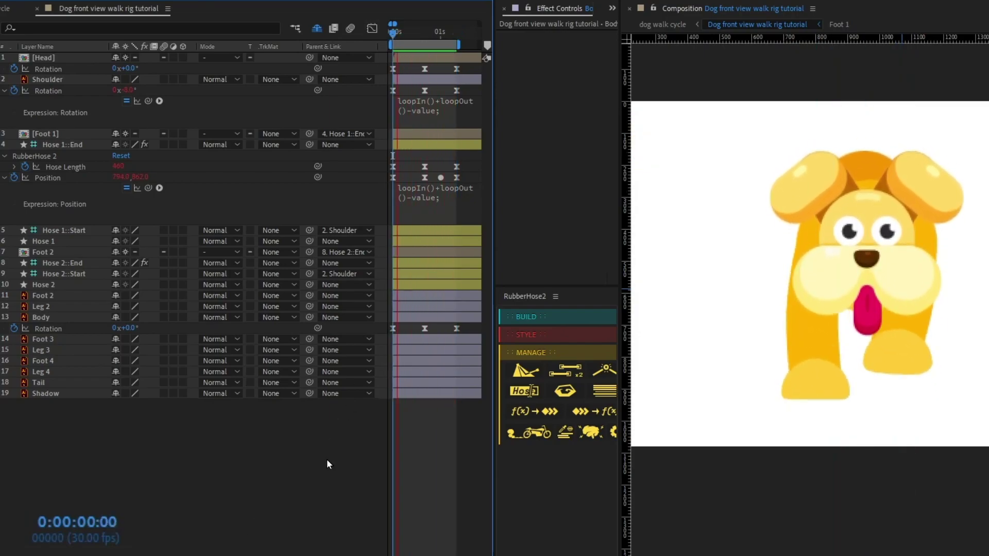
{"action": "key", "text": "space"}
Step: Set the Body's Rotation to 7° at frame 0 and -7° at frame 20, and copy the first keyframe to frame 40
{"action": "left_click", "coordinate": [59, 319]}
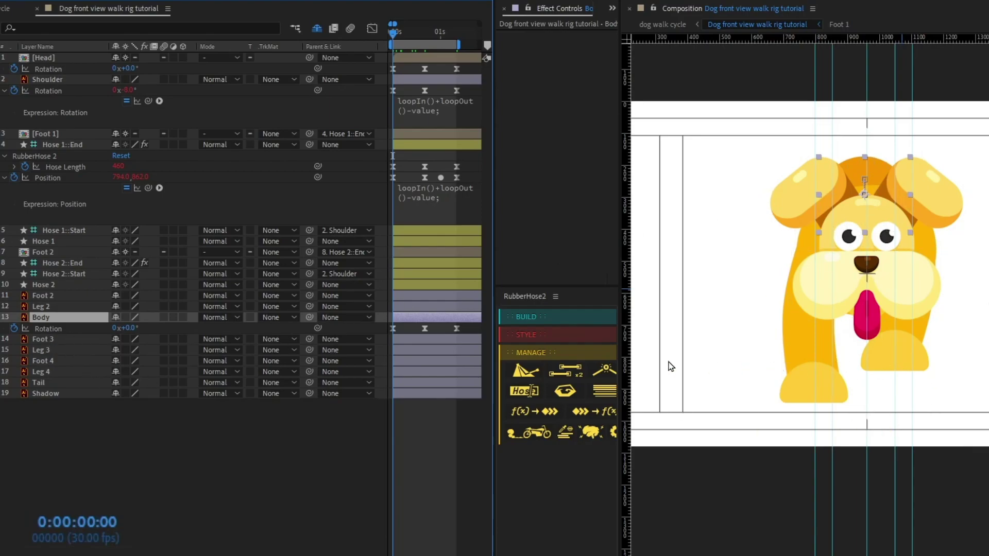
{"action": "left_click_drag", "start_coordinate": [132, 329], "coordinate": [137, 339]}
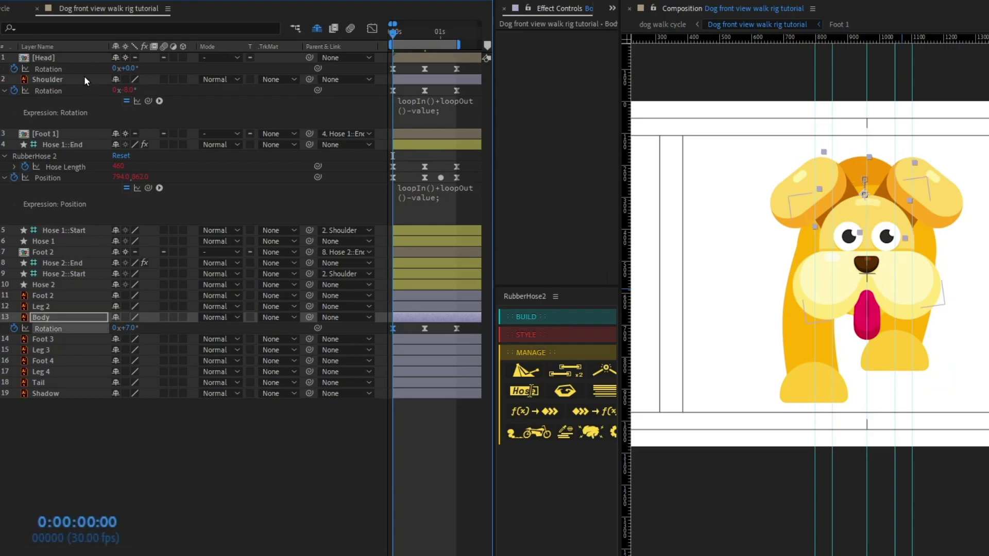
{"action": "left_click", "coordinate": [57, 81]}
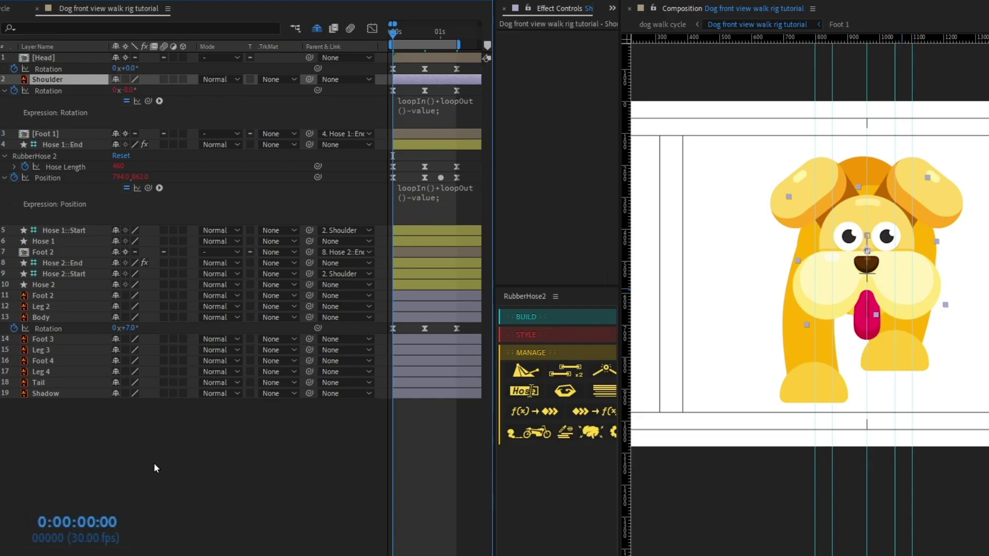
{"action": "key", "text": "k"}
{"action": "left_click", "coordinate": [127, 328]}
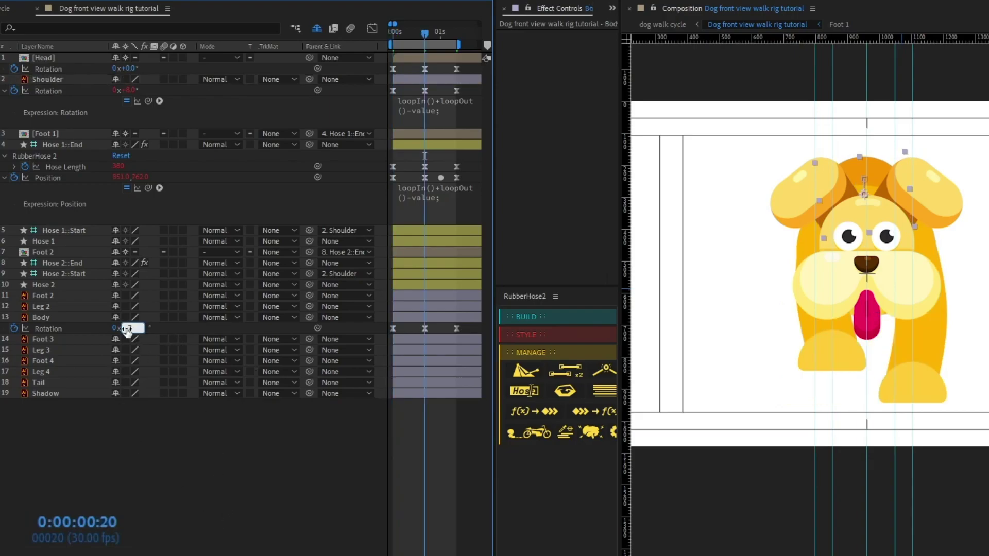
{"action": "type", "text": "-7"}
{"action": "key", "text": "Return"}
{"action": "key", "text": "k"}
{"action": "key", "text": "k"}
{"action": "left_click", "coordinate": [393, 328]}
{"action": "key", "text": "ctrl+c"}
{"action": "key", "text": "ctrl+v"}
Step: Preview the walk with the body and shoulder rotating in opposite directions
{"action": "key", "text": "space"}
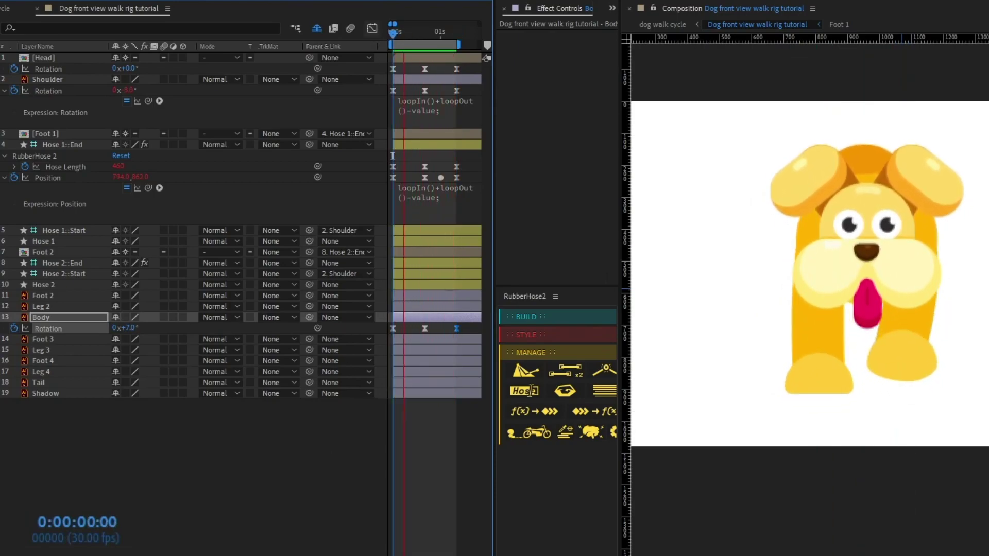
{"action": "key", "text": "space"}
{"action": "key", "text": "space"}
Step: Copy the loop expression from the Shoulder's Rotation to the Body's Rotation
{"action": "left_click", "coordinate": [412, 109]}
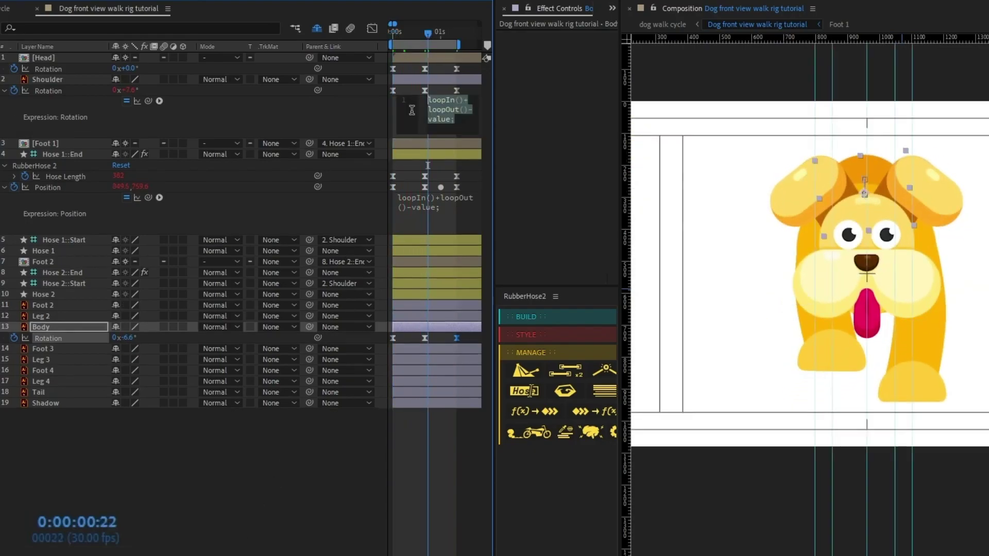
{"action": "left_click", "coordinate": [14, 339], "text": "alt"}
{"action": "key", "text": "ctrl+v"}
{"action": "left_click", "coordinate": [360, 453]}
Step: Reveal all keyframed properties of the Body, Shoulder and Head layers
{"action": "left_click", "coordinate": [422, 328]}
{"action": "key", "text": "u"}
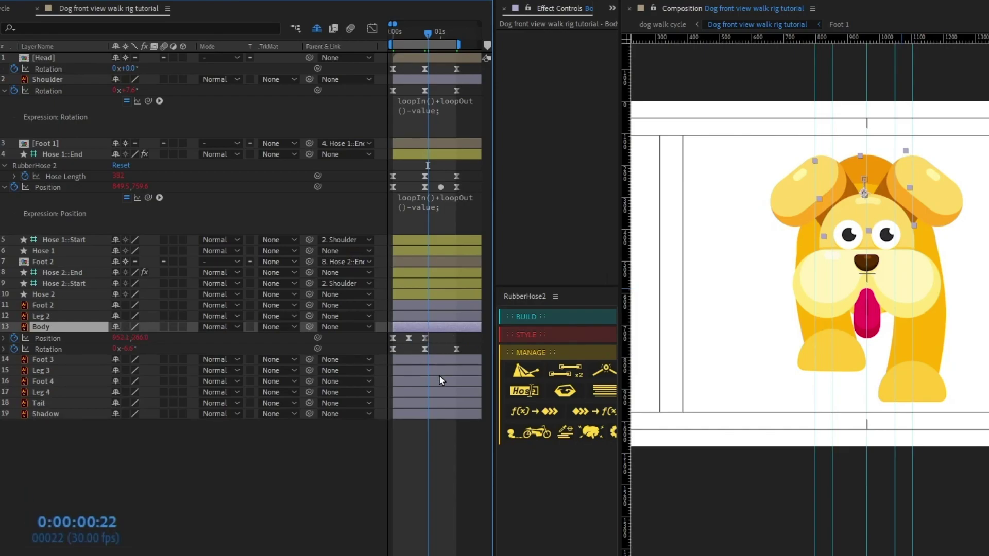
{"action": "left_click", "coordinate": [422, 78]}
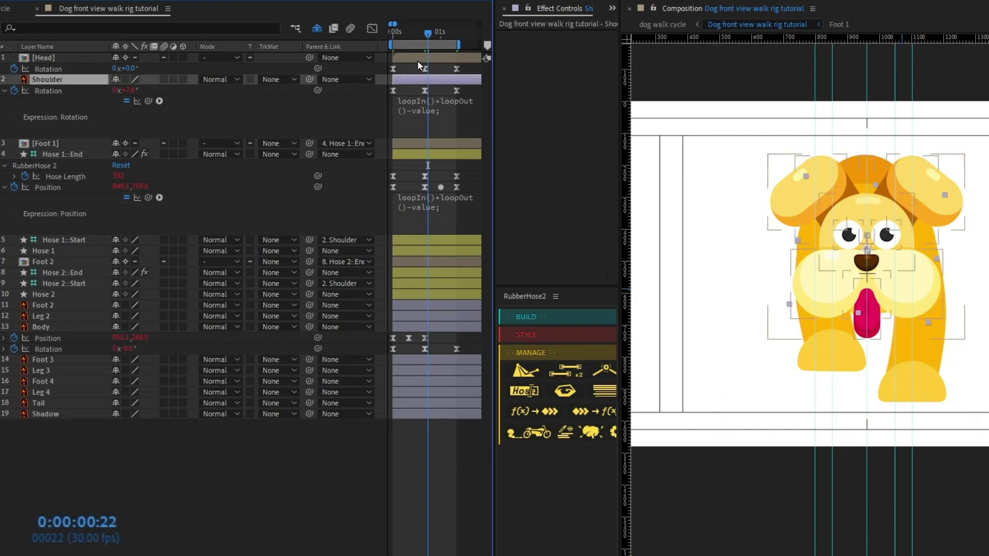
{"action": "left_click", "coordinate": [411, 58], "text": "ctrl"}
{"action": "key", "text": "u"}
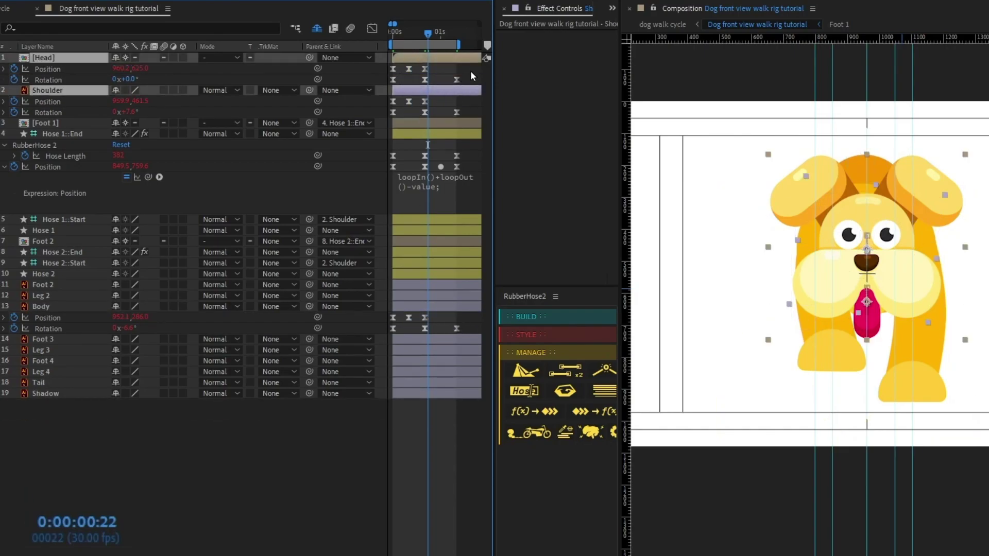
Step: Offset the Head, Shoulder and Body Position and Rotation keyframes to start at frame 3, and save the project
{"action": "left_click_drag", "start_coordinate": [449, 85], "coordinate": [384, 117]}
{"action": "left_click_drag", "start_coordinate": [463, 313], "coordinate": [345, 345]}
{"action": "left_click_drag", "start_coordinate": [406, 40], "coordinate": [344, 44]}
{"action": "key", "text": "space"}
{"action": "key", "text": "Page_Down"}
{"action": "key", "text": "="}
{"action": "key", "text": "="}
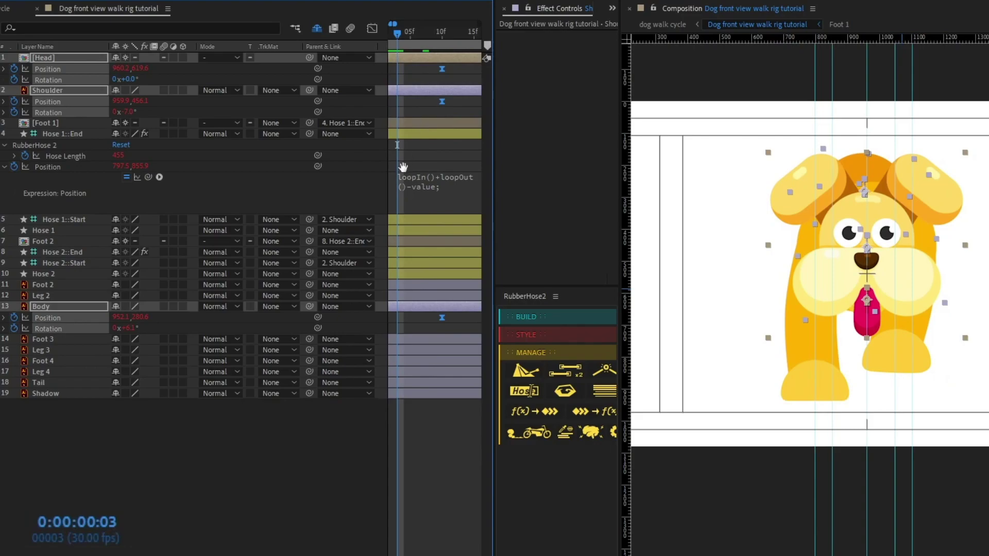
{"action": "left_click_drag", "start_coordinate": [403, 166], "coordinate": [471, 172]}
{"action": "left_click_drag", "start_coordinate": [391, 109], "coordinate": [416, 111]}
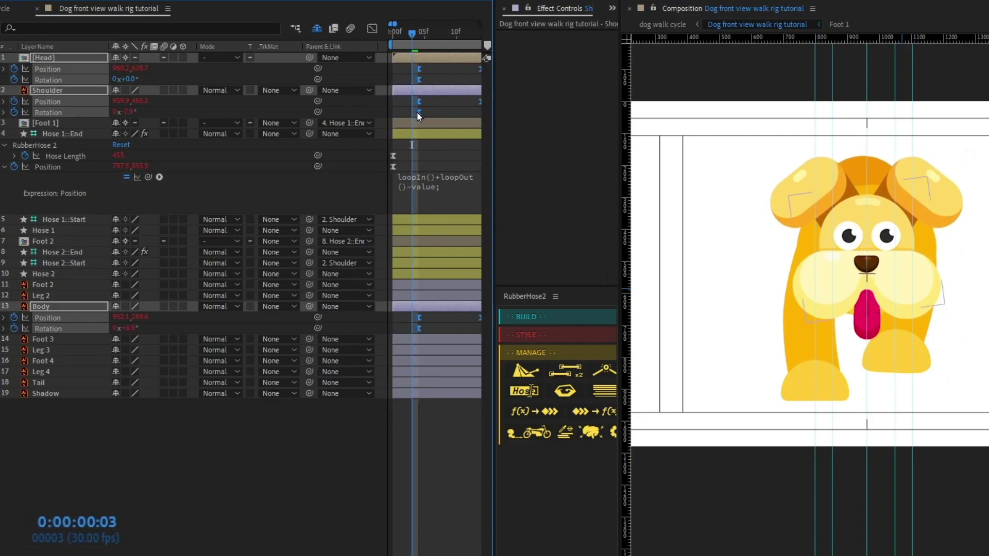
{"action": "left_click", "coordinate": [416, 112]}
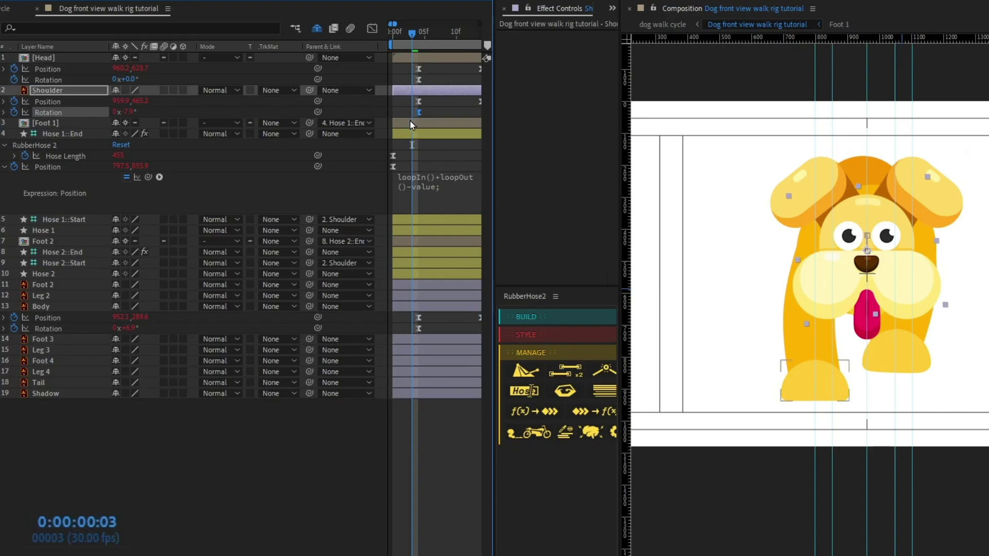
{"action": "key", "text": "ctrl+z"}
{"action": "left_click_drag", "start_coordinate": [395, 113], "coordinate": [413, 112]}
{"action": "key", "text": "minus"}
{"action": "key", "text": "minus"}
{"action": "key", "text": "minus"}
{"action": "left_click", "coordinate": [425, 70]}
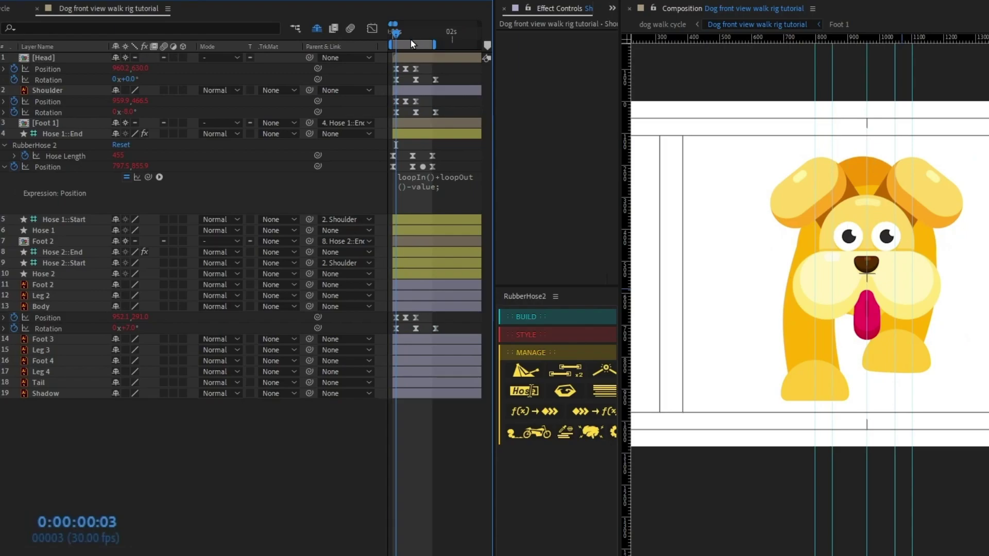
{"action": "key", "text": "ctrl+s"}
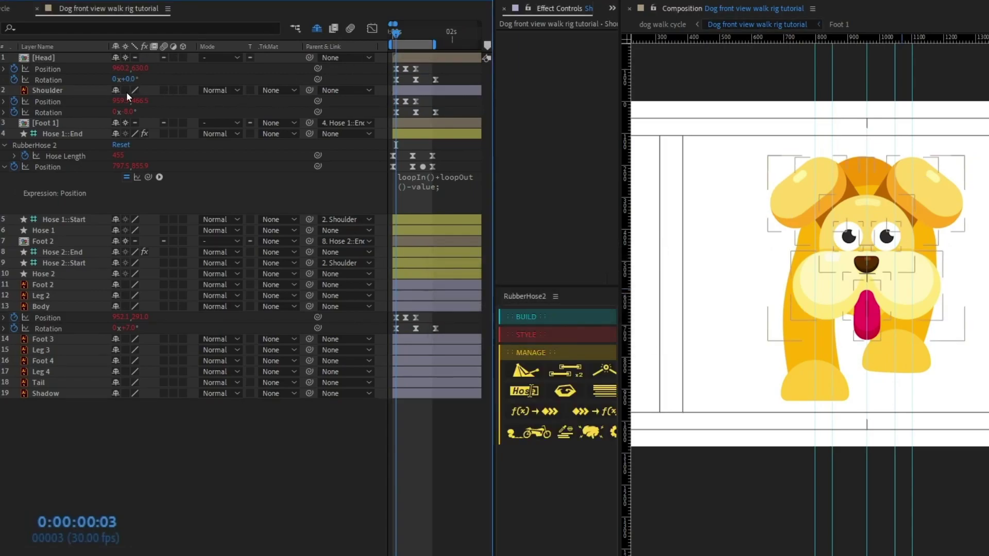
Step: Set the Head's Rotation to -6° on its first keyframe, 6° on the second and -6° on the third
{"action": "left_click", "coordinate": [131, 79]}
{"action": "type", "text": "-6"}
{"action": "key", "text": "Return"}
{"action": "key", "text": "k"}
{"action": "key", "text": "k"}
{"action": "left_click", "coordinate": [131, 79]}
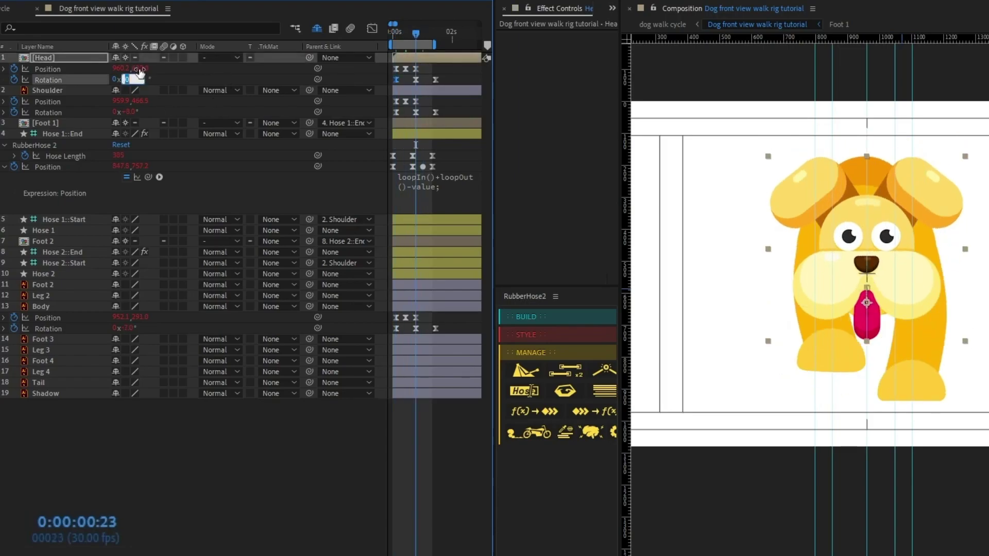
{"action": "type", "text": "6"}
{"action": "key", "text": "Return"}
{"action": "key", "text": "k"}
{"action": "left_click", "coordinate": [131, 79]}
{"action": "type", "text": "-6"}
{"action": "key", "text": "Return"}
Step: Offset the Head and Shoulder Position and Rotation keyframes to start at frame 6
{"action": "key", "text": "Home"}
{"action": "key", "text": "="}
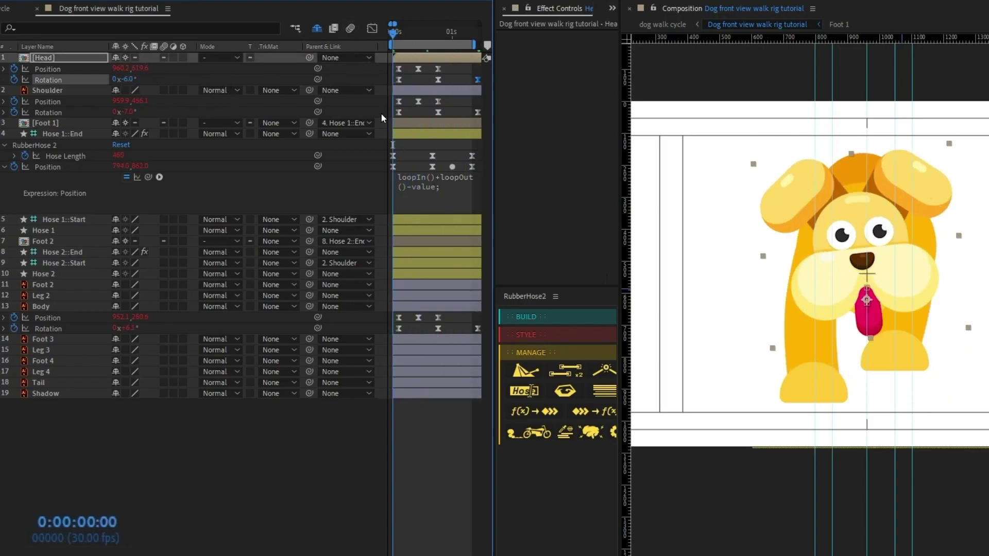
{"action": "left_click_drag", "start_coordinate": [109, 46], "coordinate": [81, 46]}
{"action": "key", "text": "-"}
{"action": "left_click_drag", "start_coordinate": [432, 84], "coordinate": [365, 78]}
{"action": "left_click_drag", "start_coordinate": [433, 111], "coordinate": [364, 121]}
{"action": "key", "text": "space"}
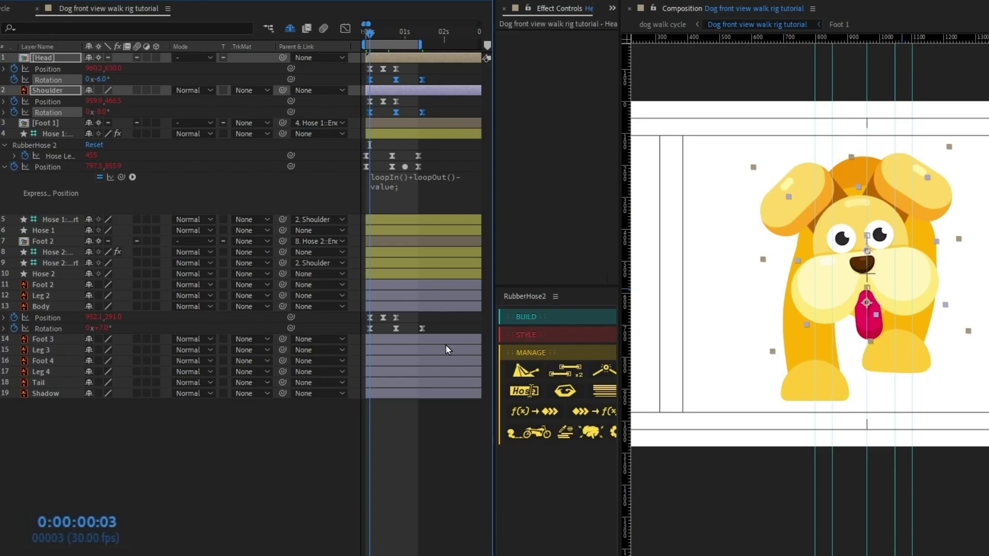
{"action": "left_click_drag", "start_coordinate": [442, 69], "coordinate": [353, 117]}
{"action": "key", "text": "Page_Down"}
{"action": "key", "text": "Page_Down"}
{"action": "key", "text": "Page_Down"}
{"action": "key", "text": "="}
{"action": "left_click_drag", "start_coordinate": [365, 80], "coordinate": [374, 80]}
Step: Offset the Head's Position and Rotation keyframes to start at frame 9
{"action": "key", "text": "Page_Down"}
{"action": "key", "text": "Page_Down"}
{"action": "key", "text": "Page_Down"}
{"action": "key", "text": "-"}
{"action": "left_click_drag", "start_coordinate": [447, 69], "coordinate": [364, 82]}
{"action": "left_click_drag", "start_coordinate": [374, 80], "coordinate": [379, 80]}
{"action": "key", "text": "="}
{"action": "key", "text": "-"}
Step: Delay the Rotation keyframes of the Head, Shoulder and Body by three more frames and preview the walk from frame 0
{"action": "left_click_drag", "start_coordinate": [435, 120], "coordinate": [367, 110]}
{"action": "left_click_drag", "start_coordinate": [437, 84], "coordinate": [372, 78]}
{"action": "left_click_drag", "start_coordinate": [430, 332], "coordinate": [388, 330]}
{"action": "left_click", "coordinate": [369, 37]}
{"action": "key", "text": "="}
{"action": "key", "text": "Page_Down"}
{"action": "key", "text": "Page_Down"}
{"action": "key", "text": "Page_Down"}
{"action": "key", "text": "-"}
{"action": "key", "text": "-"}
{"action": "key", "text": "-"}
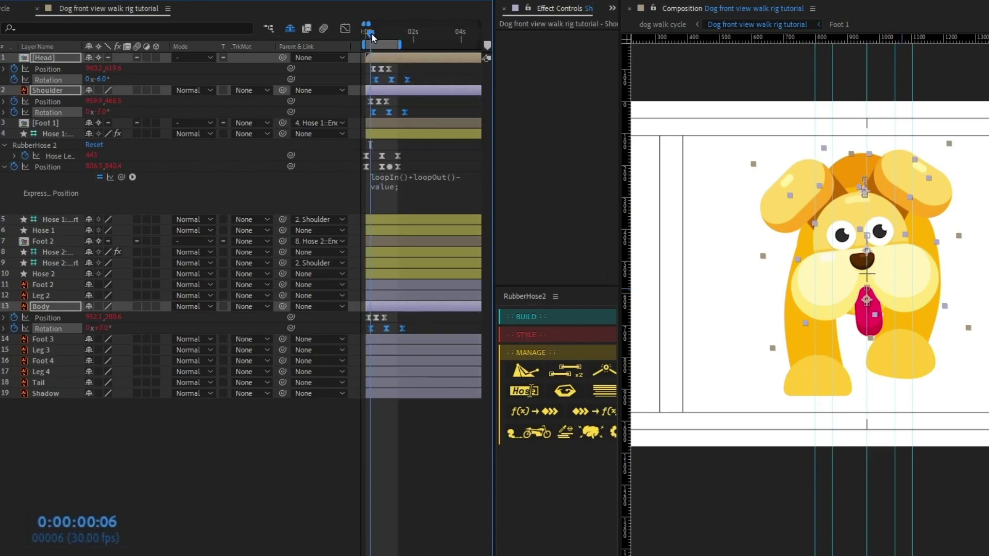
{"action": "left_click_drag", "start_coordinate": [373, 34], "coordinate": [346, 34]}
{"action": "key", "text": "space"}
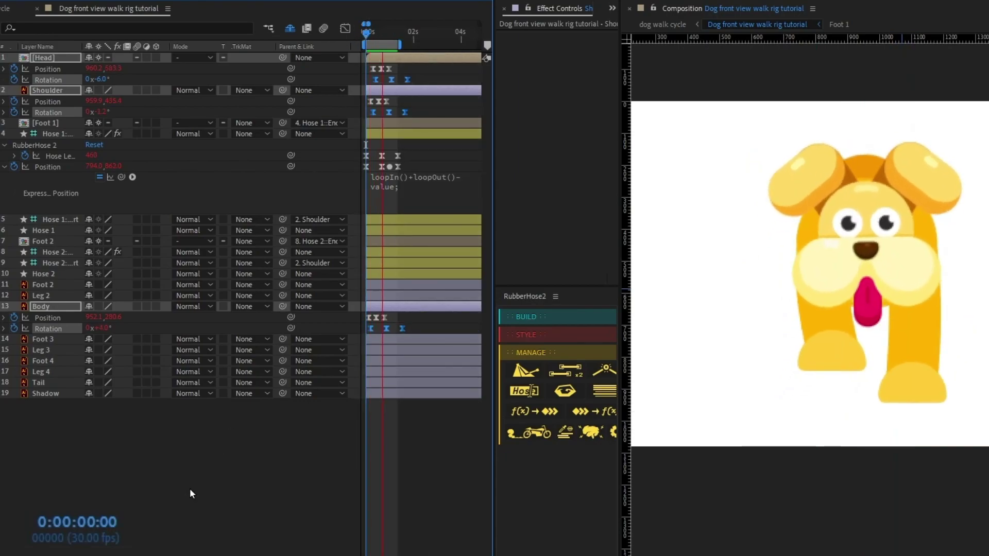
Step: Copy the expression loopIn()+loopOut()-value; from Hose 1::End's Position to the Head's Rotation
{"action": "left_click", "coordinate": [391, 187]}
{"action": "key", "text": "ctrl+c"}
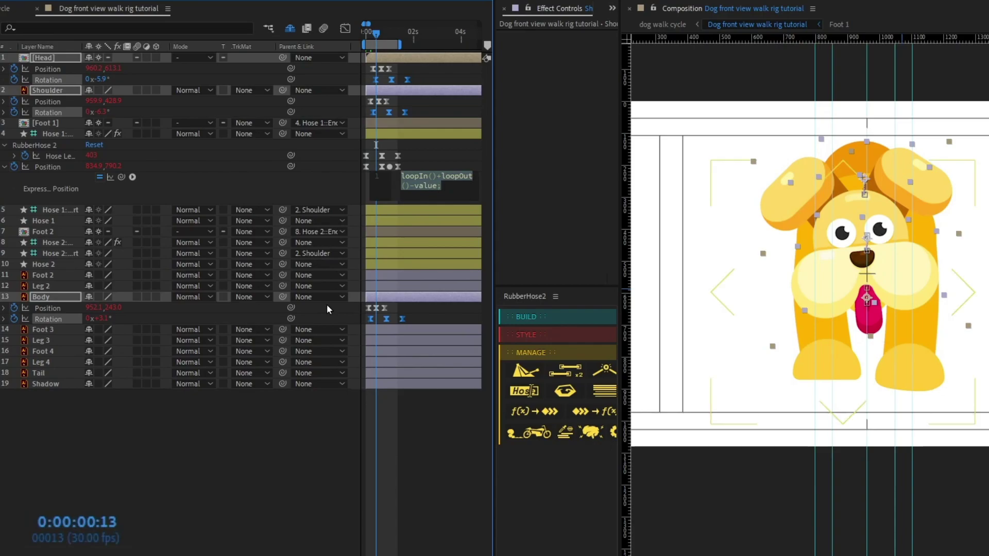
{"action": "left_click", "coordinate": [266, 452]}
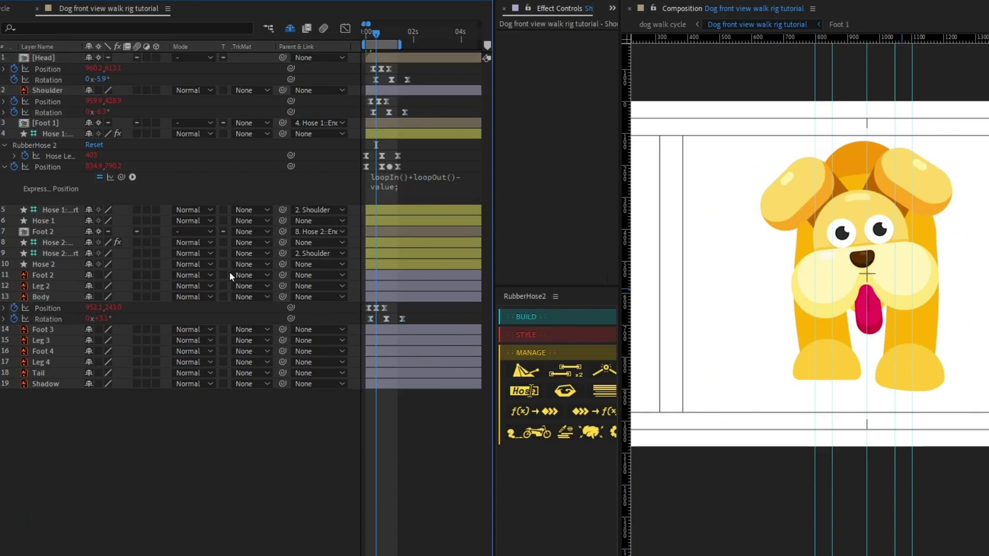
{"action": "left_click", "coordinate": [14, 80], "text": "alt"}
{"action": "key", "text": "ctrl+v"}
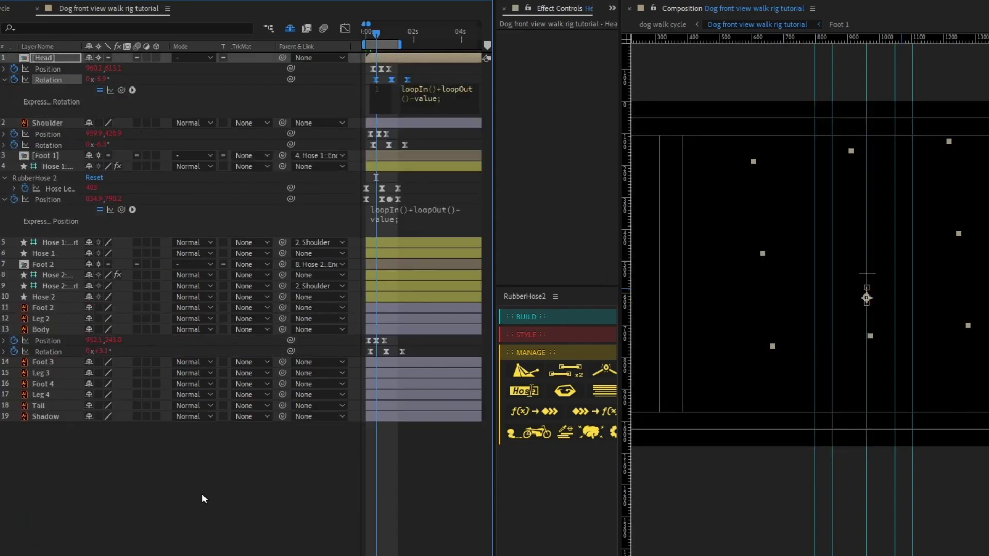
{"action": "left_click", "coordinate": [205, 494]}
Step: Examine the Head's last Rotation keyframe and preview the staggered walk from frame 0
{"action": "left_click", "coordinate": [391, 36]}
{"action": "key", "text": "equal"}
{"action": "key", "text": "equal"}
{"action": "left_click", "coordinate": [457, 37]}
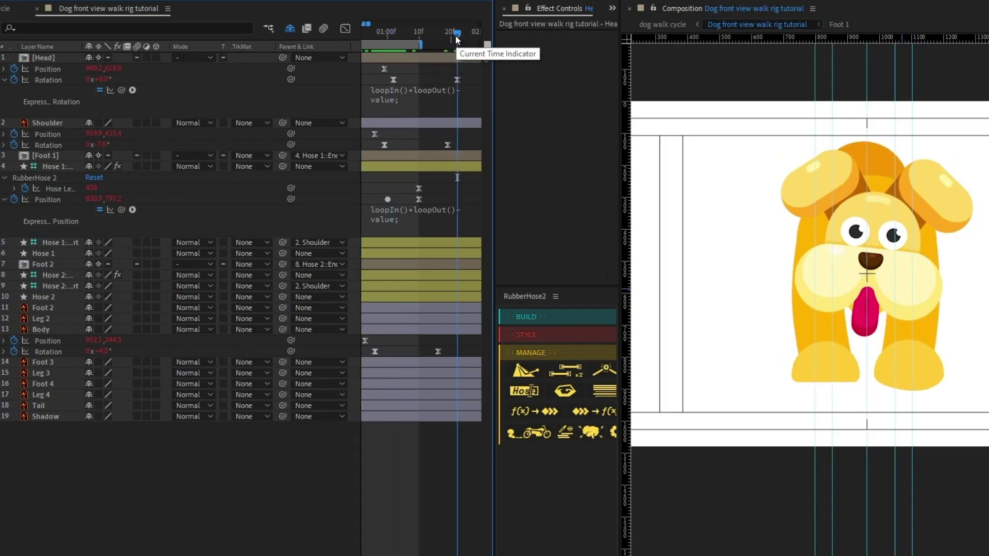
{"action": "left_click", "coordinate": [457, 80]}
{"action": "key", "text": "minus"}
{"action": "key", "text": "minus"}
{"action": "left_click", "coordinate": [366, 35]}
{"action": "key", "text": "space"}
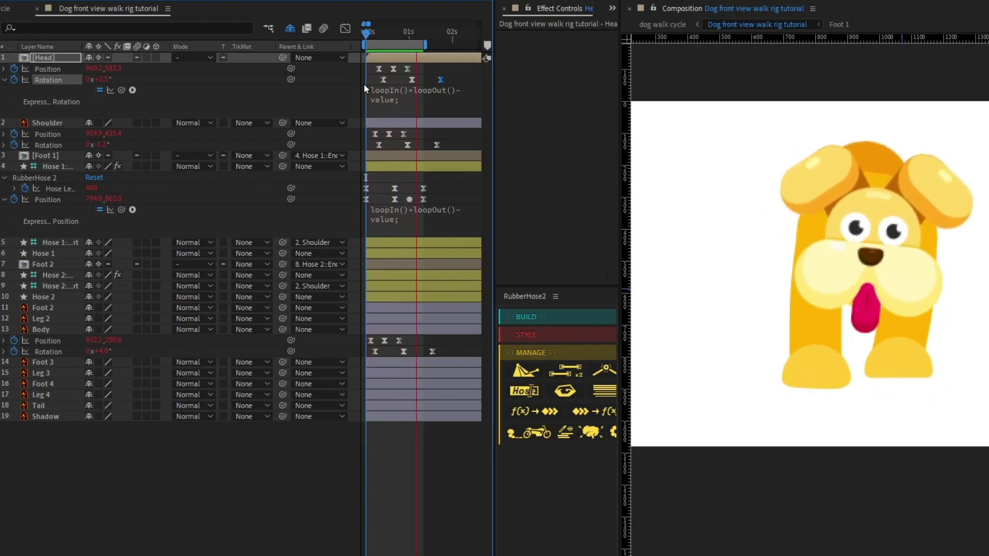
{"action": "key", "text": "space"}
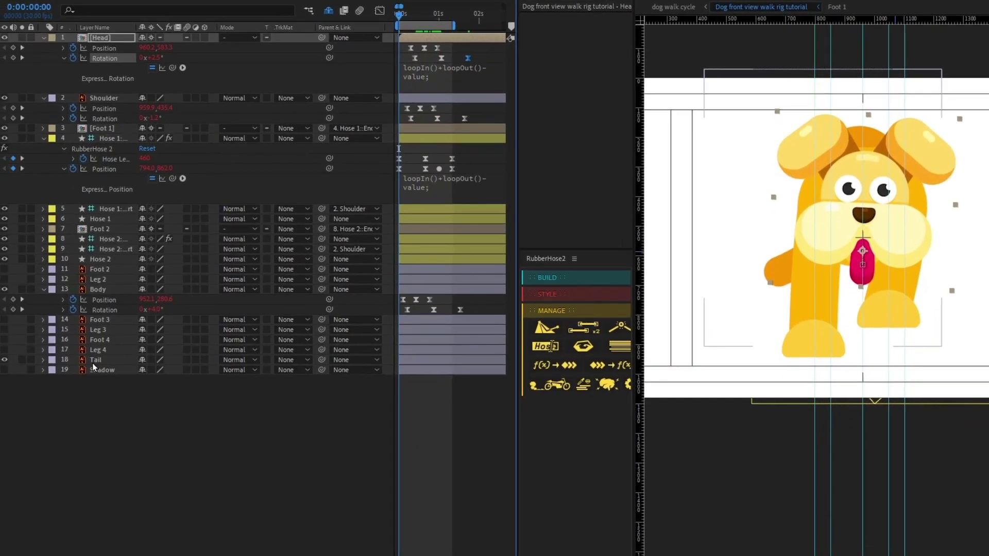
Step: Solo the Tail layer to view it in isolation from the other dog parts
{"action": "left_click", "coordinate": [34, 408]}
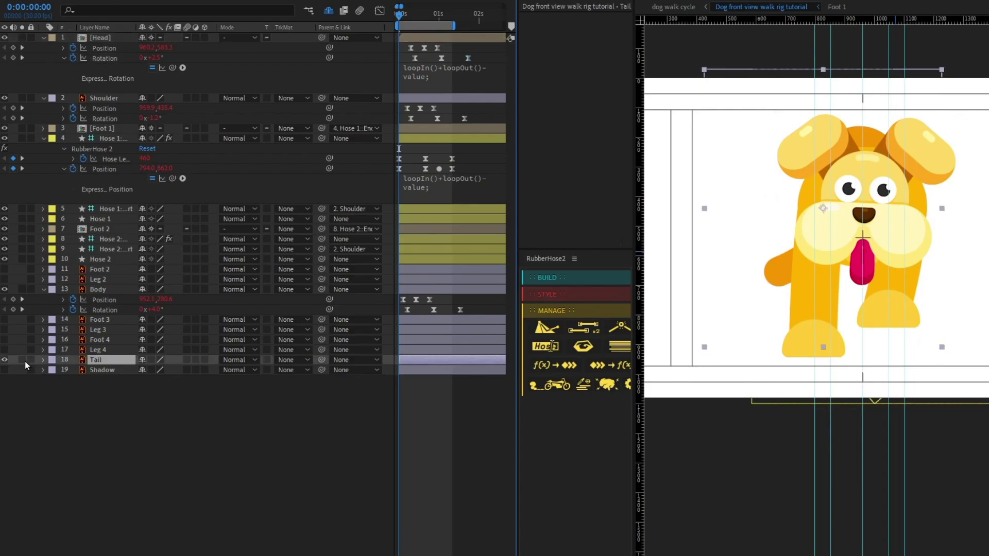
{"action": "left_click", "coordinate": [111, 420]}
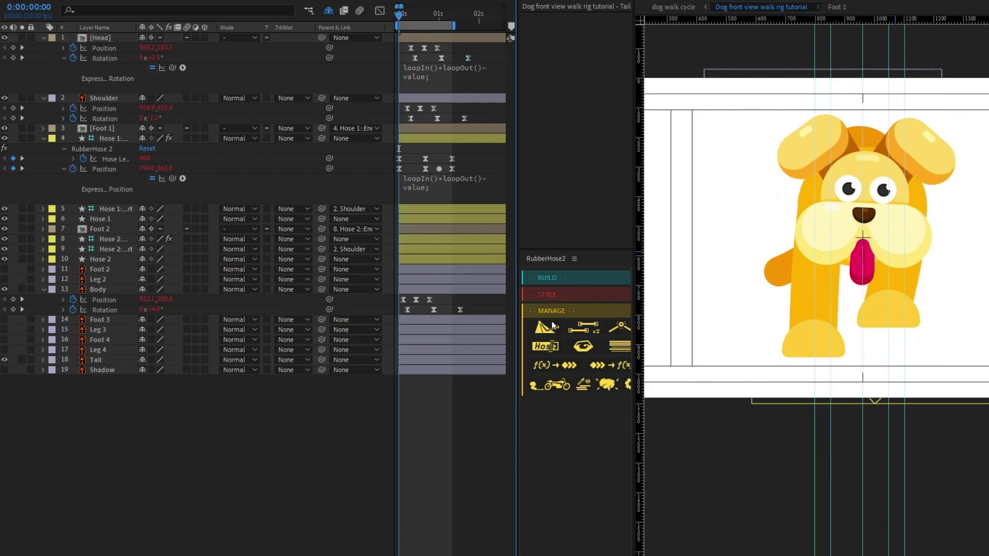
{"action": "left_click", "coordinate": [96, 359]}
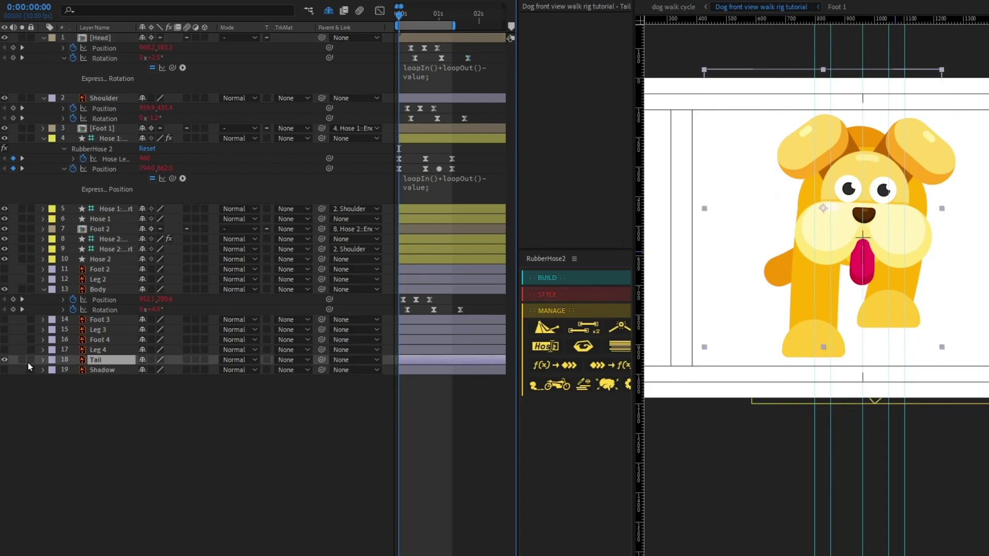
{"action": "left_click", "coordinate": [22, 360]}
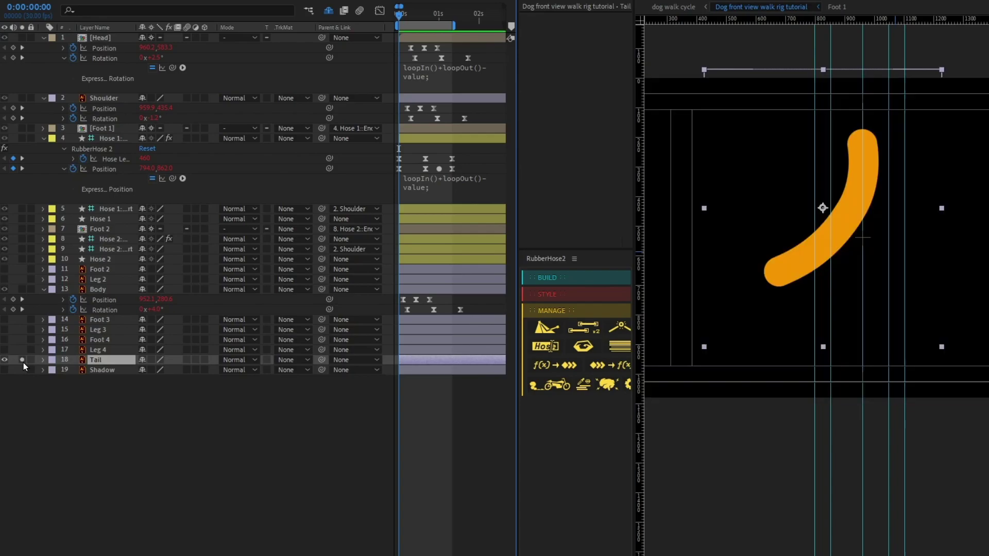
Step: Build a new Start/End RubberHose running from the tail's upper end straight down along the central vertical guide
{"action": "left_click", "coordinate": [564, 283]}
{"action": "left_click", "coordinate": [582, 351]}
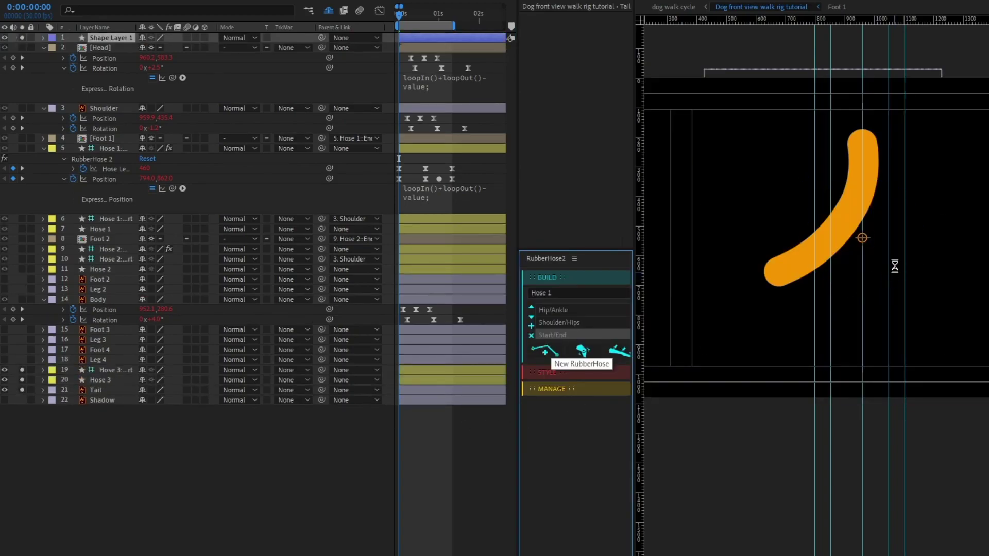
{"action": "scroll", "coordinate": [890, 164], "scroll_direction": "up", "scroll_amount": 1}
{"action": "left_click_drag", "start_coordinate": [835, 151], "coordinate": [834, 108]}
{"action": "left_click_drag", "start_coordinate": [834, 472], "coordinate": [834, 422]}
{"action": "left_click", "coordinate": [97, 389]}
{"action": "key", "text": "Delete"}
{"action": "key", "text": "ctrl+z"}
Step: Match the stroke colour of Hose 3 to the orange sampled from the tail artwork
{"action": "left_click", "coordinate": [106, 380]}
{"action": "left_click", "coordinate": [326, 130]}
{"action": "left_click", "coordinate": [786, 264]}
{"action": "left_click", "coordinate": [348, 75]}
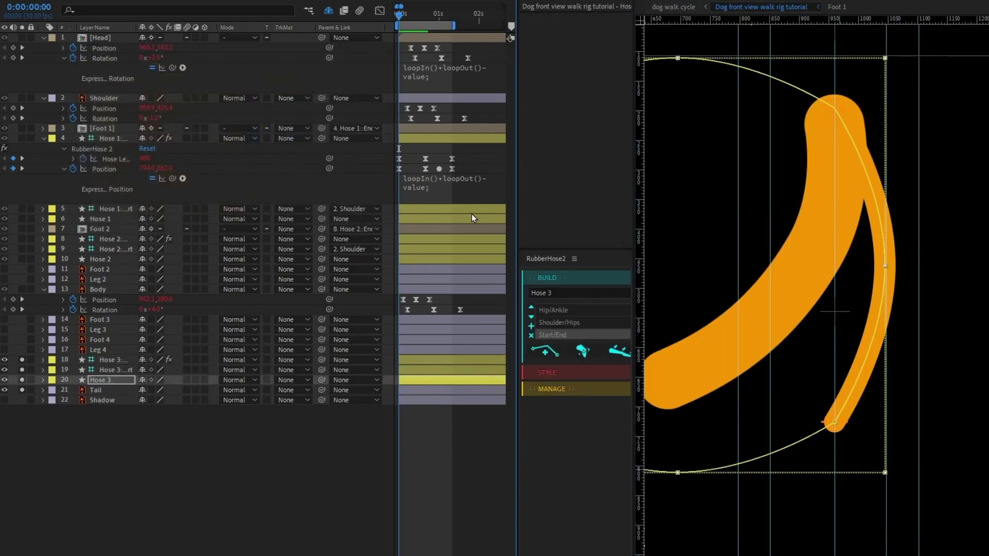
Step: Set the Hose Length of Hose 3::End to 540, trying 520 and 530 first
{"action": "left_click", "coordinate": [115, 360]}
{"action": "left_click_drag", "start_coordinate": [592, 27], "coordinate": [582, 27]}
{"action": "left_click", "coordinate": [592, 27]}
{"action": "type", "text": "520"}
{"action": "key", "text": "Return"}
{"action": "left_click", "coordinate": [594, 28]}
{"action": "type", "text": "530"}
{"action": "key", "text": "Return"}
{"action": "left_click", "coordinate": [594, 28]}
{"action": "type", "text": "540"}
{"action": "key", "text": "Return"}
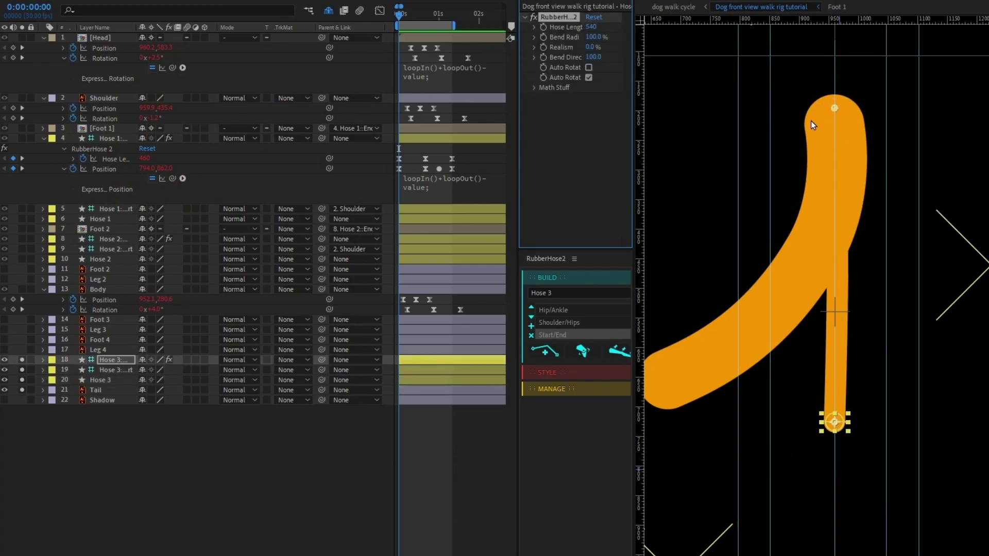
Step: Delete the original Tail layer and thicken the stroke of Hose 3 to the width of the old tail
{"action": "left_click", "coordinate": [103, 392]}
{"action": "key", "text": "Delete"}
{"action": "left_click", "coordinate": [838, 424]}
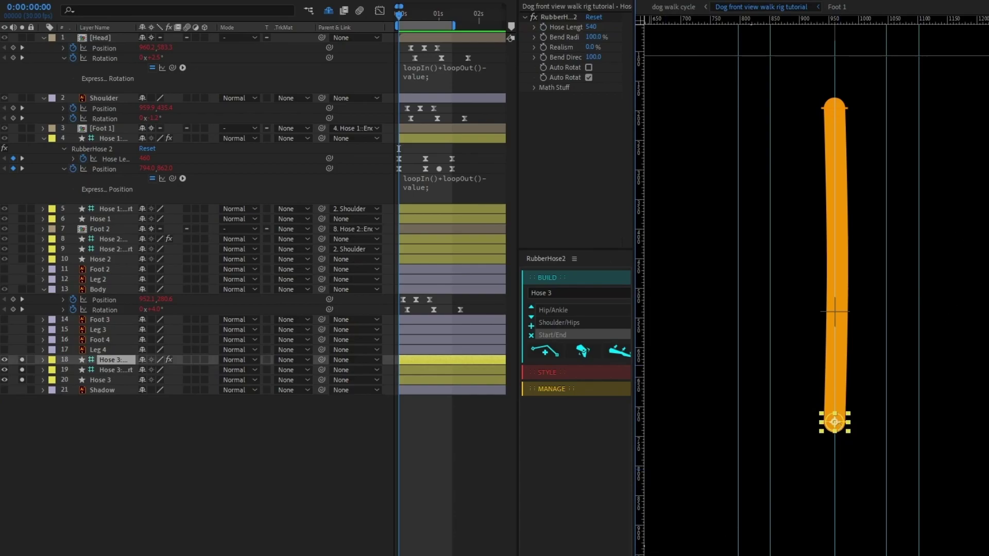
{"action": "left_click", "coordinate": [109, 380]}
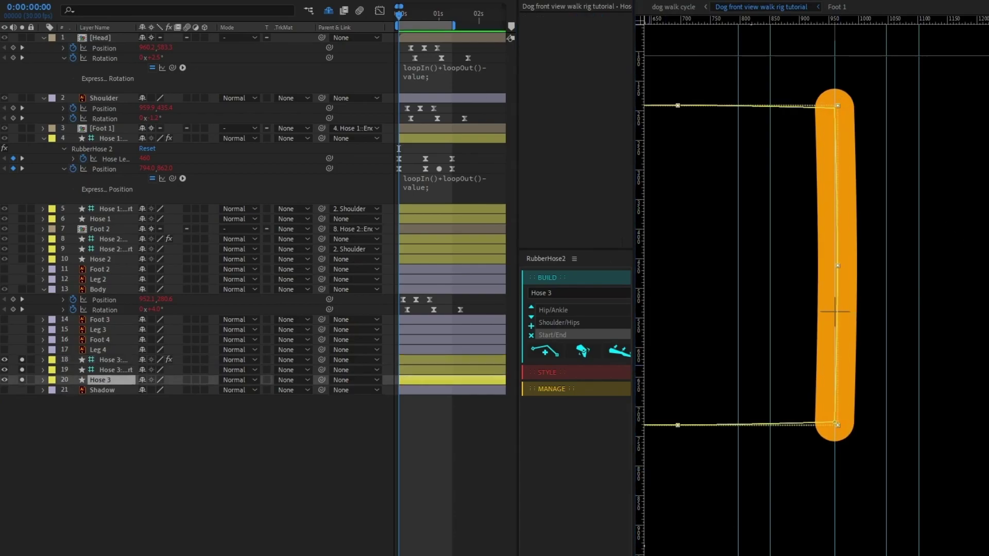
{"action": "left_click", "coordinate": [192, 415]}
Step: Add an AutoFlop controller to Hose 3 and rotate it so its falloff cone points straight down along the hose
{"action": "left_click", "coordinate": [118, 371]}
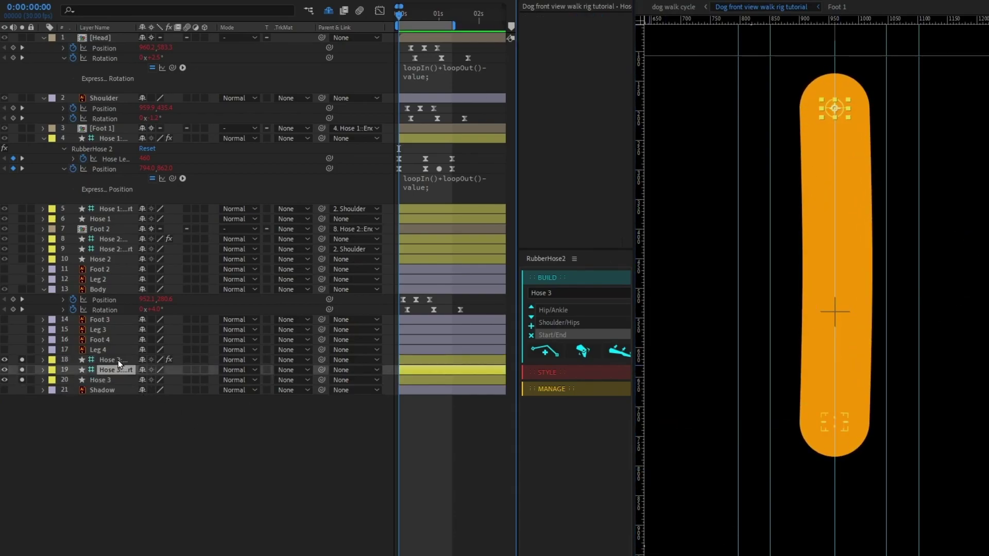
{"action": "left_click", "coordinate": [118, 360]}
{"action": "left_click", "coordinate": [122, 397]}
{"action": "left_click", "coordinate": [116, 380]}
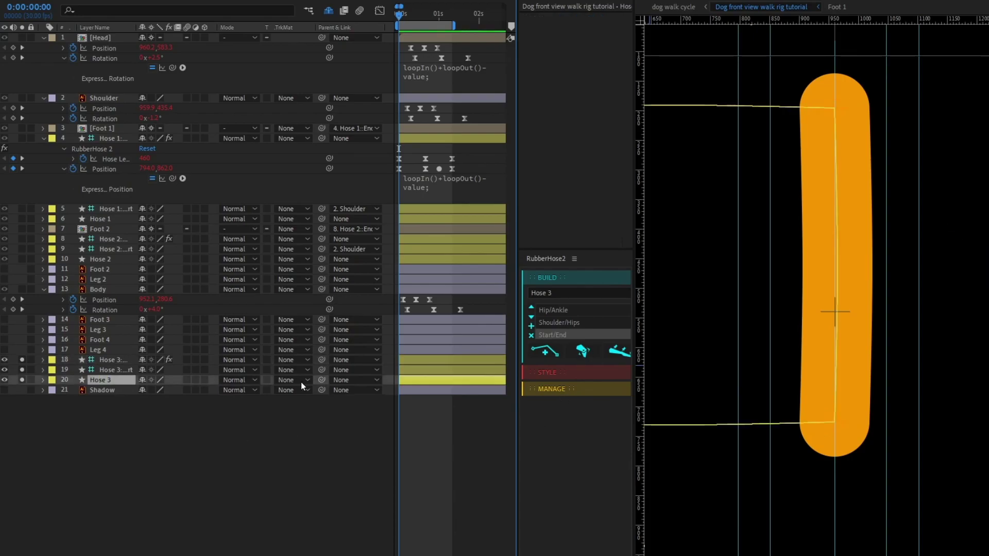
{"action": "left_click", "coordinate": [554, 390]}
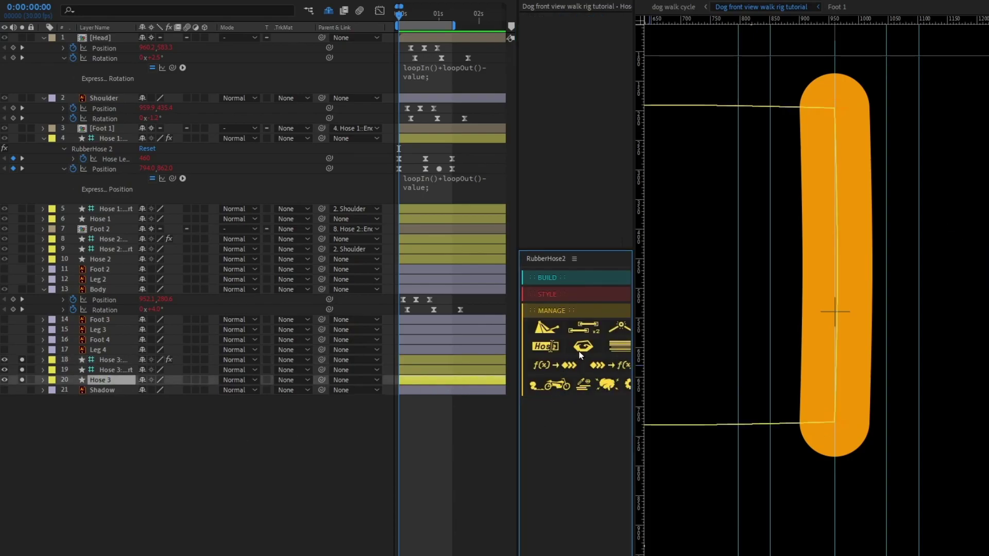
{"action": "left_click", "coordinate": [544, 330]}
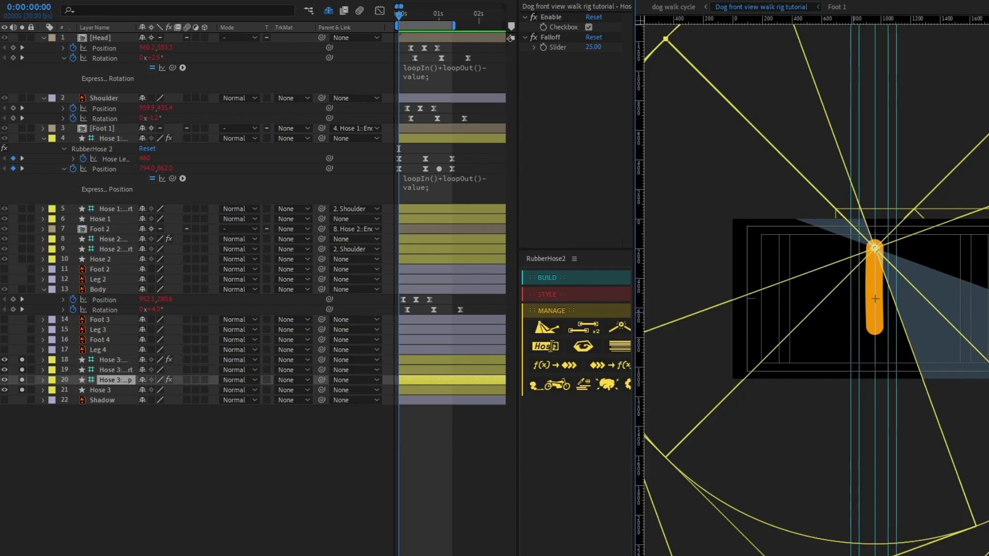
{"action": "left_click_drag", "start_coordinate": [983, 358], "coordinate": [875, 444]}
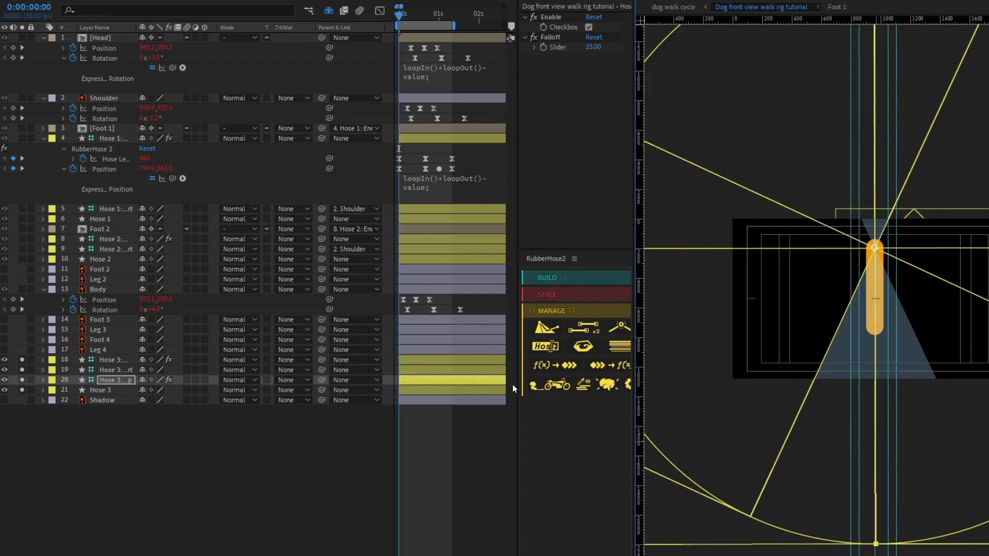
Step: Move Hose 3::End up and sideways to bend the tail, and set its Bend Direction to -100
{"action": "left_click", "coordinate": [119, 370]}
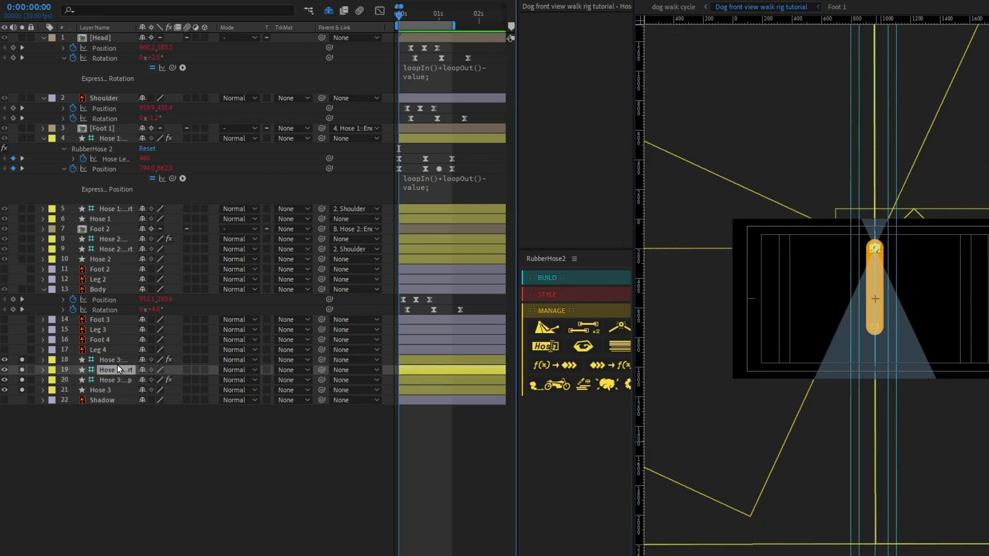
{"action": "left_click", "coordinate": [107, 361]}
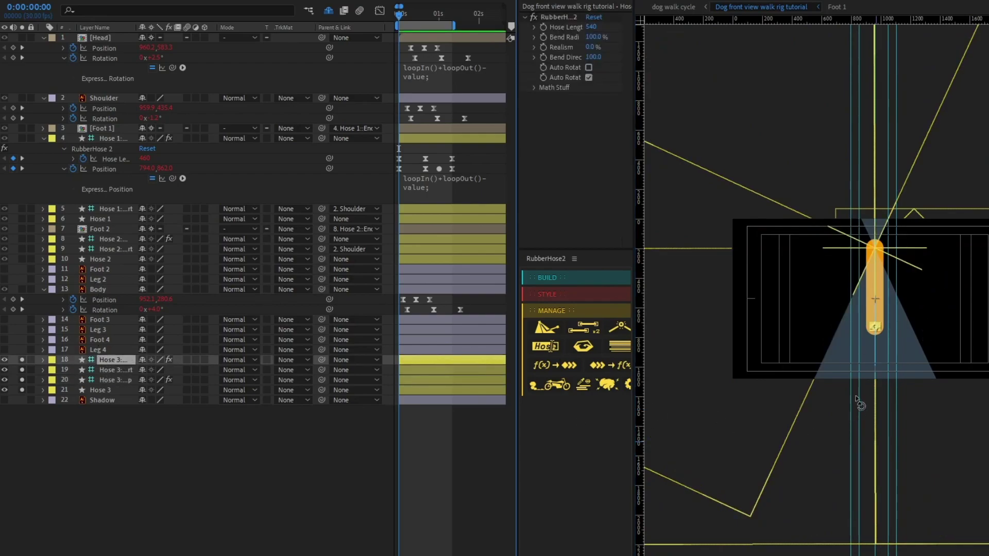
{"action": "left_click_drag", "start_coordinate": [876, 327], "coordinate": [893, 299]}
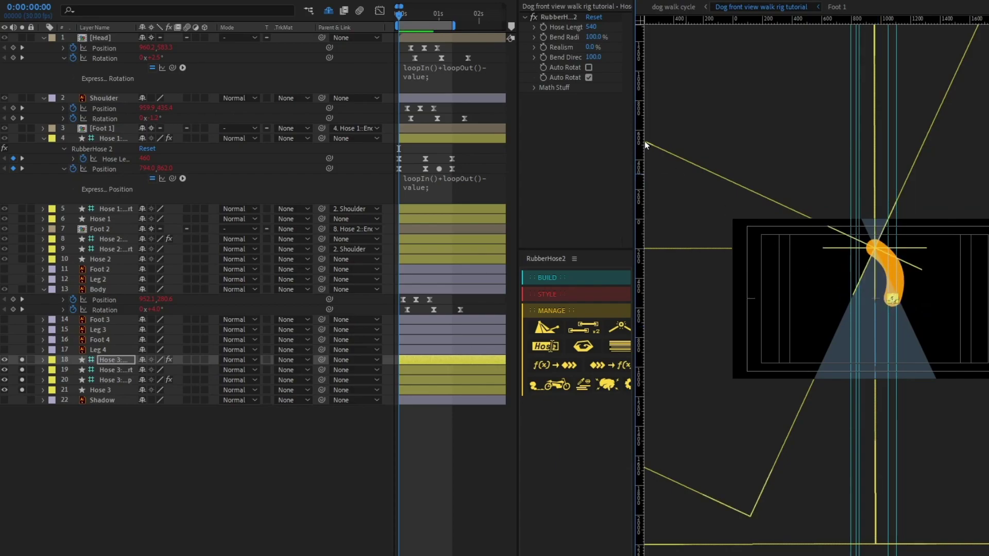
{"action": "left_click", "coordinate": [599, 57]}
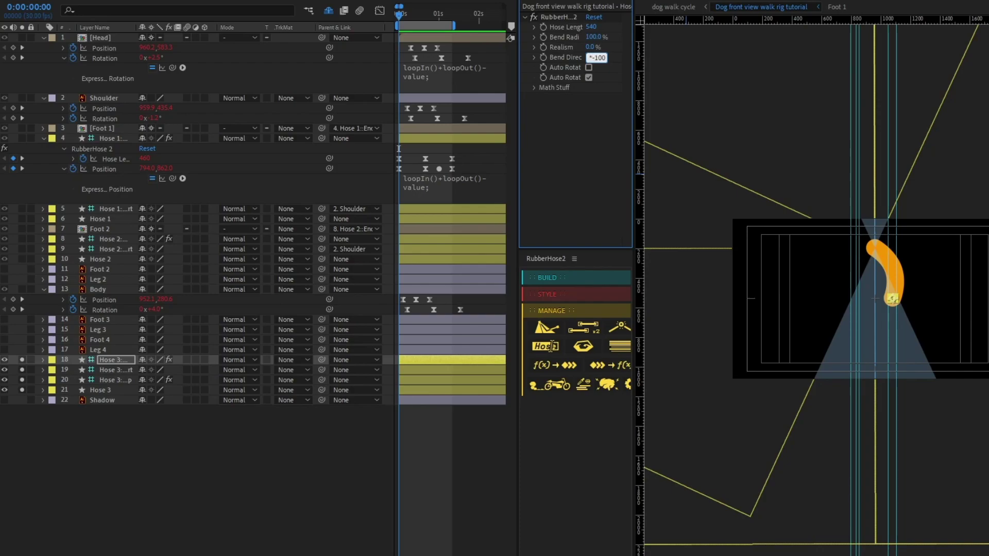
{"action": "type", "text": "-100"}
{"action": "key", "text": "Return"}
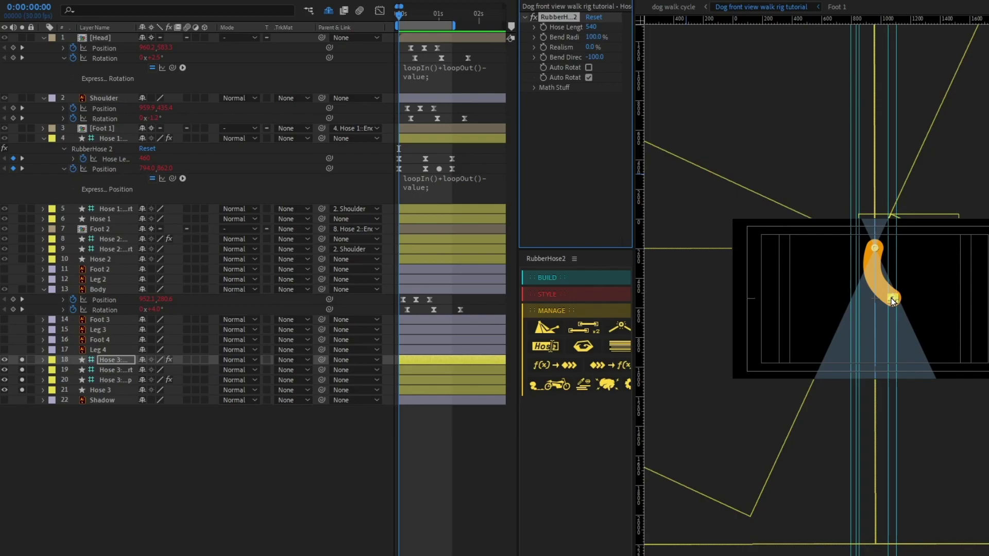
Step: Widen the layer name column to fit the full names of the Hose 3 controllers
{"action": "left_click", "coordinate": [113, 387]}
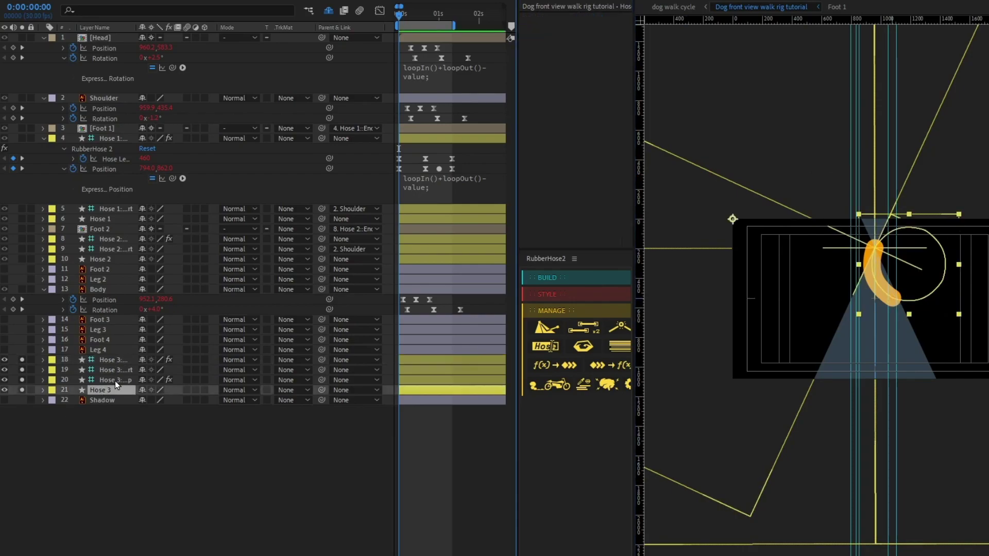
{"action": "left_click", "coordinate": [114, 380]}
{"action": "left_click_drag", "start_coordinate": [136, 26], "coordinate": [154, 26]}
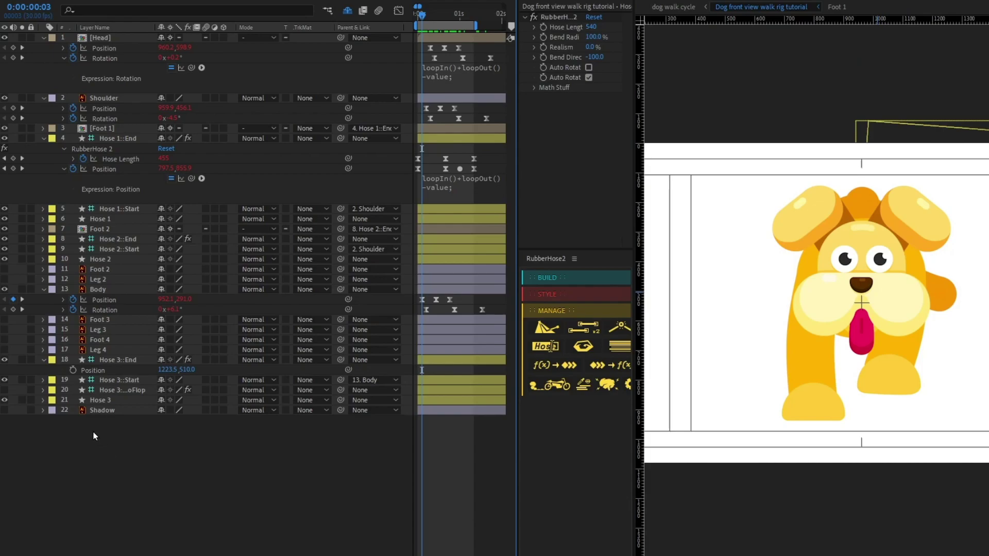
Step: Add a Position keyframe to Hose 3::End at frame 3
{"action": "left_click", "coordinate": [123, 361]}
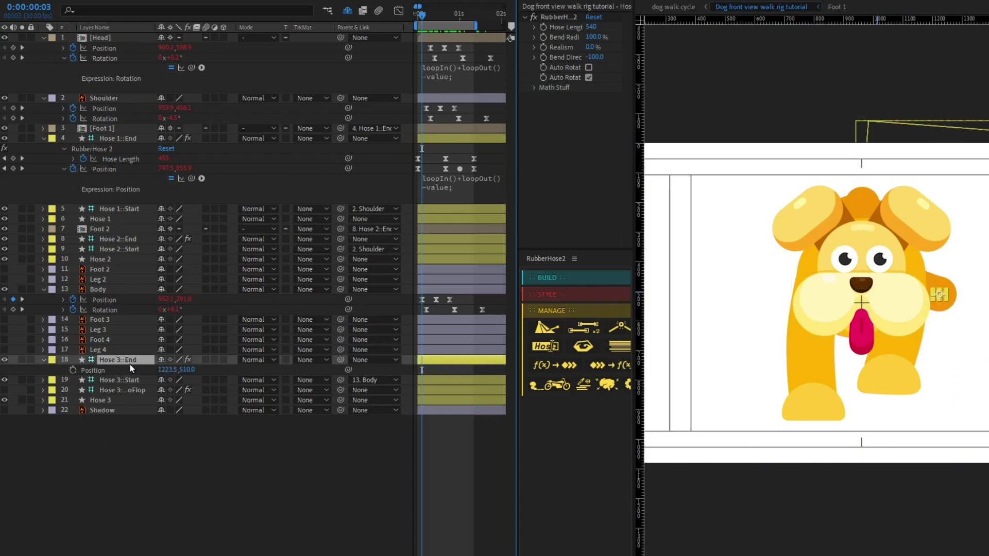
{"action": "left_click", "coordinate": [129, 381]}
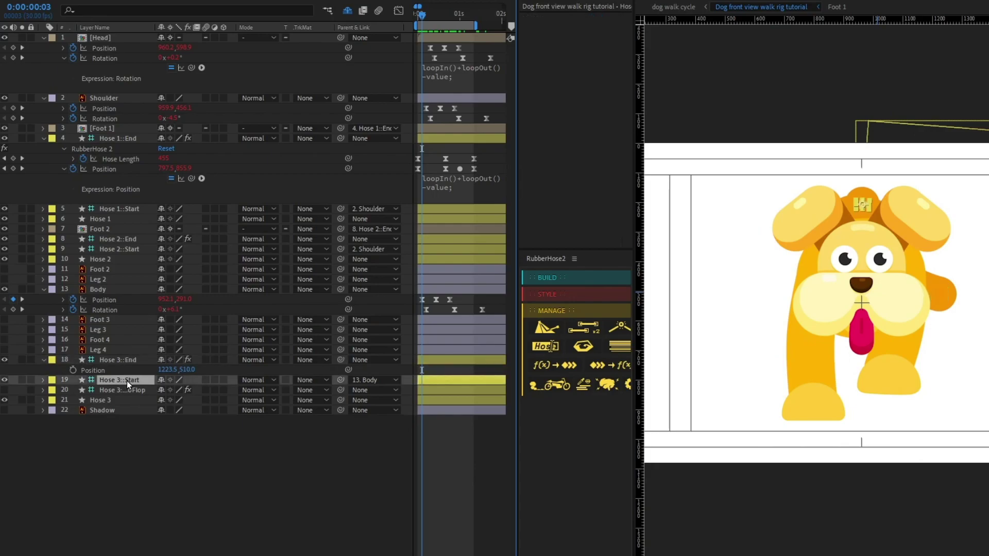
{"action": "left_click", "coordinate": [77, 366]}
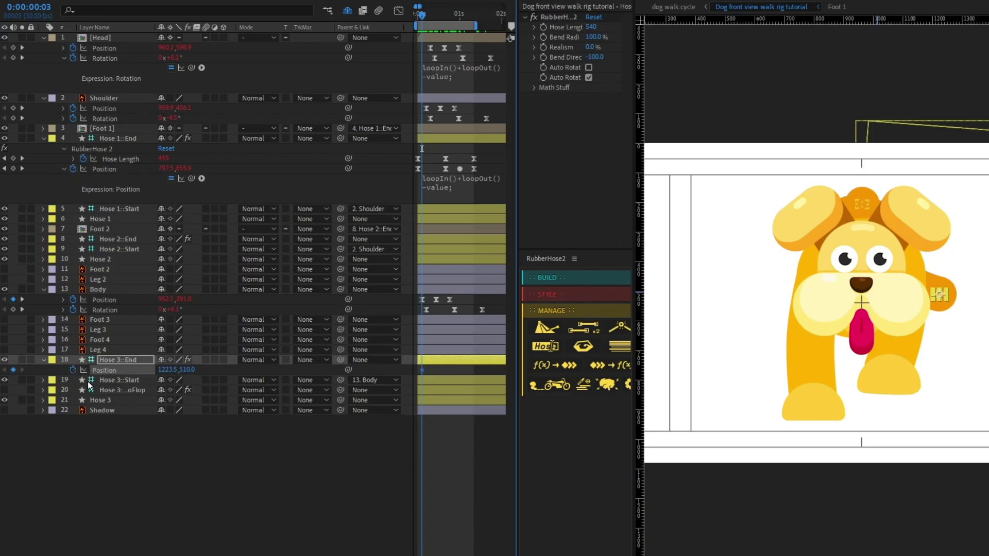
Step: Shift Hose 3::End's Position keyframe to frame 6, under Body's first Rotation keyframe, and move the tail tip to about 1241.5, 484
{"action": "left_click", "coordinate": [106, 289]}
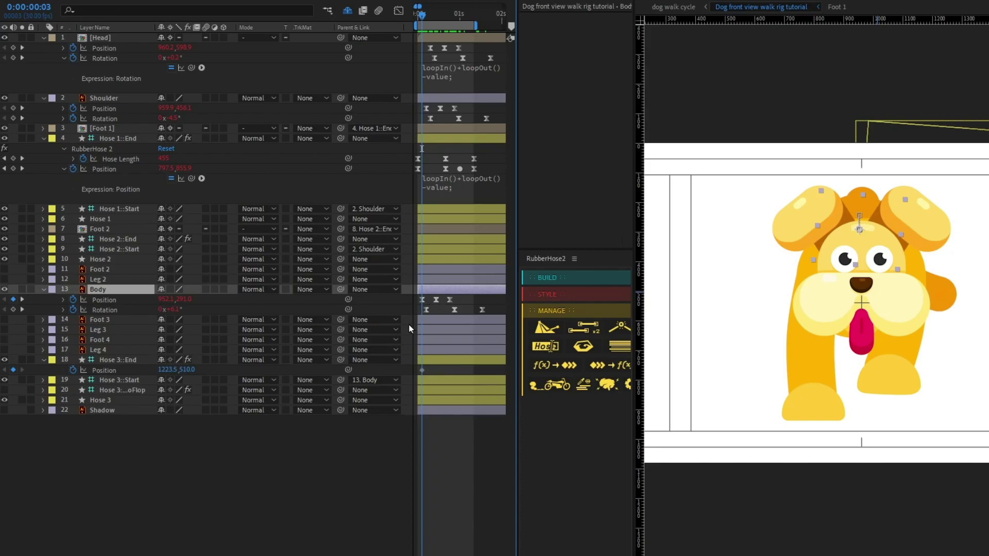
{"action": "key", "text": "equal"}
{"action": "key", "text": "equal"}
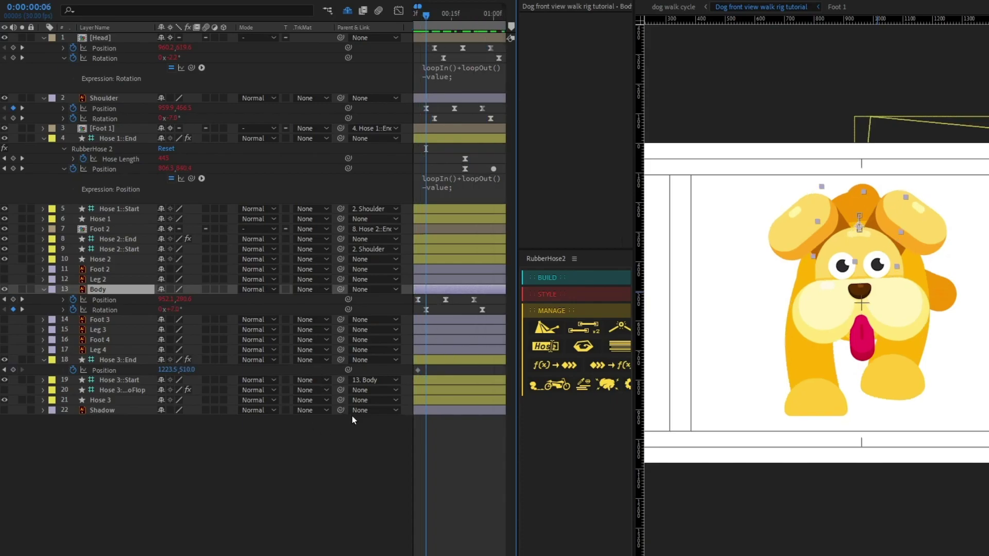
{"action": "left_click_drag", "start_coordinate": [437, 434], "coordinate": [487, 440]}
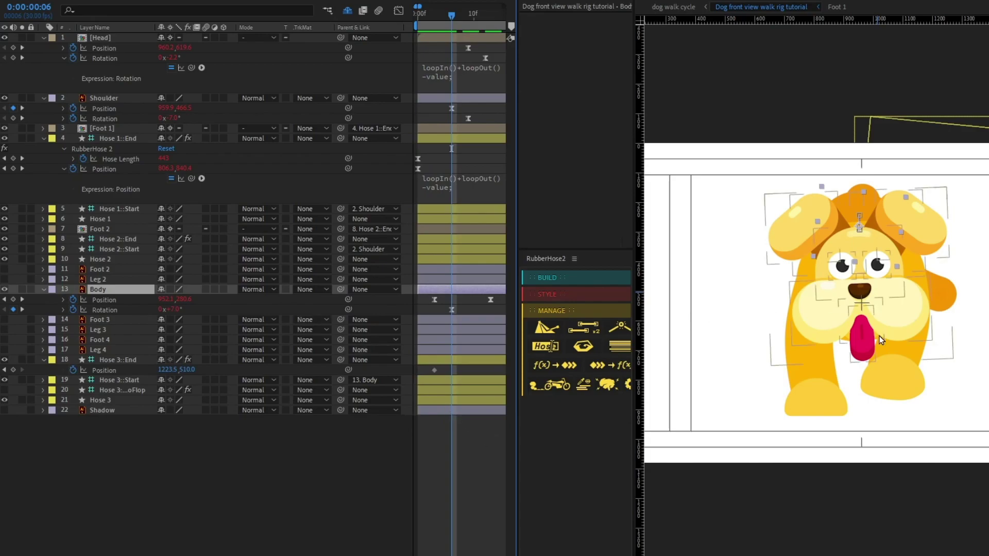
{"action": "left_click", "coordinate": [434, 371]}
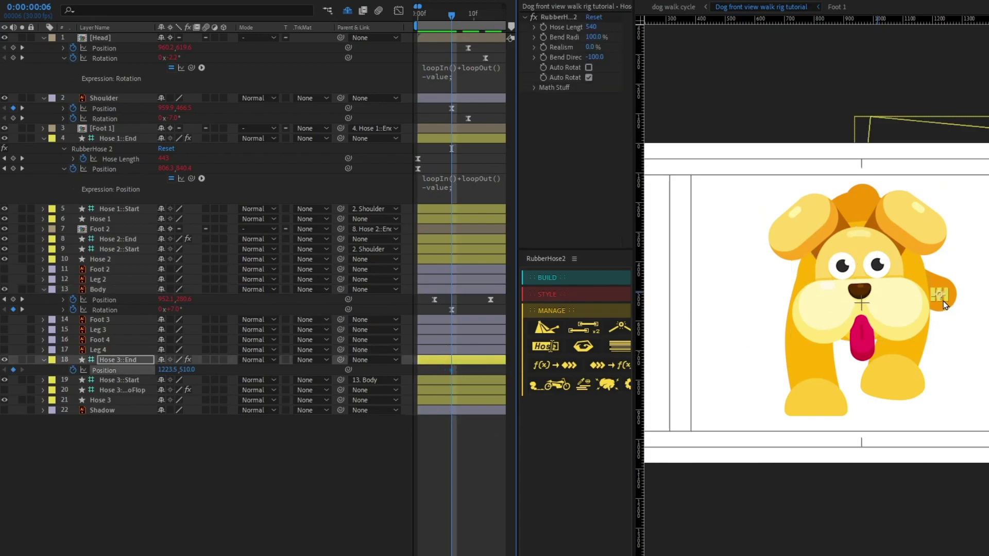
{"action": "left_click_drag", "start_coordinate": [945, 292], "coordinate": [946, 286]}
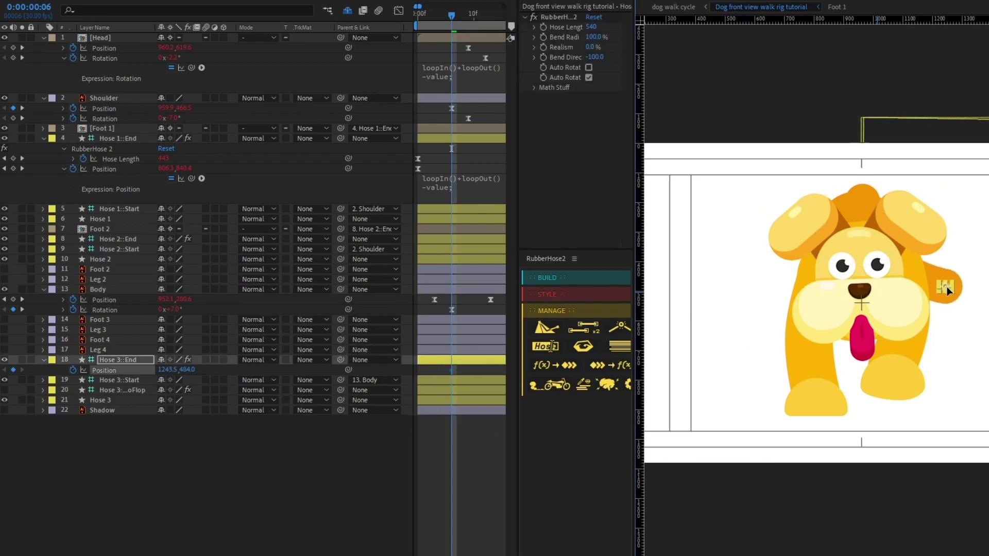
Step: At frame 26, swing the tail tip to the opposite side of the body, with Hose 3::End's Position at about 687.5, 476
{"action": "key", "text": "minus"}
{"action": "key", "text": "minus"}
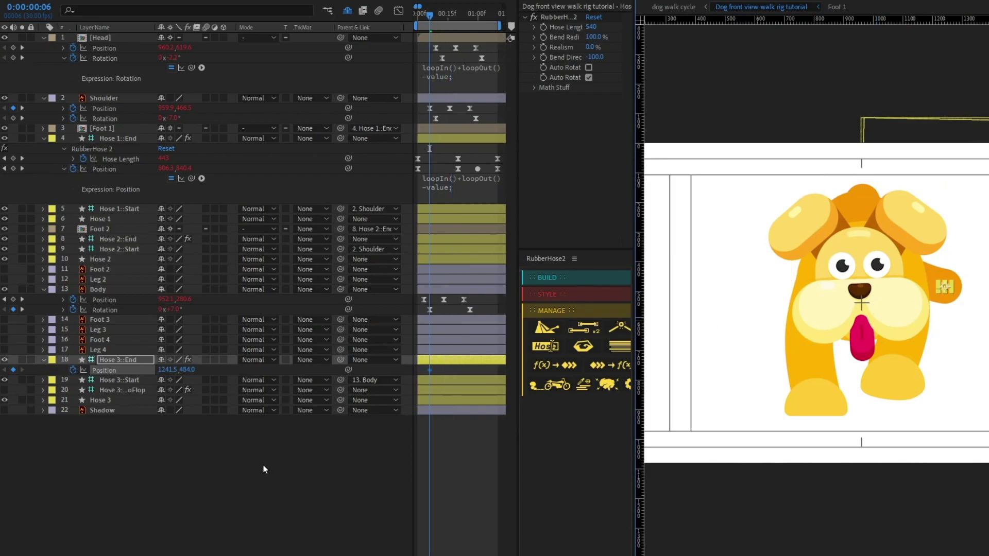
{"action": "key", "text": "space"}
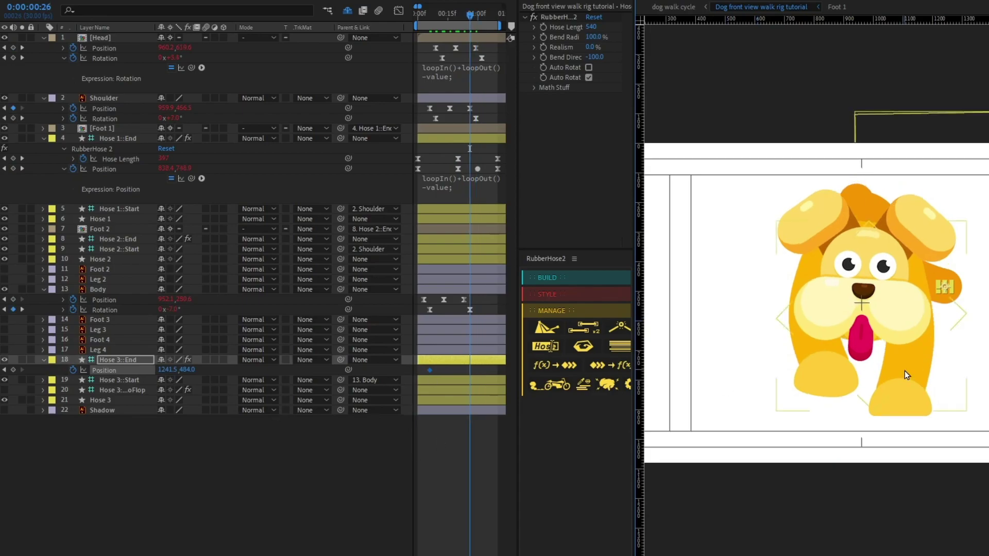
{"action": "left_click_drag", "start_coordinate": [947, 292], "coordinate": [783, 290]}
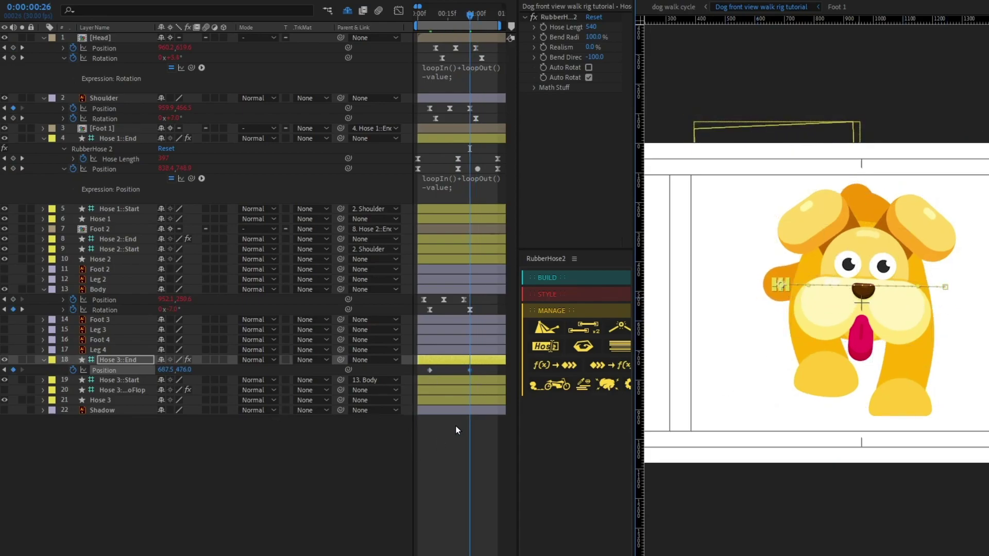
Step: Copy Hose 3::End's first Position keyframe to 0:00:01:16 and apply Easy Ease to all three Position keyframes
{"action": "scroll", "coordinate": [454, 435], "scroll_direction": "down", "scroll_amount": 4}
{"action": "key", "text": "space"}
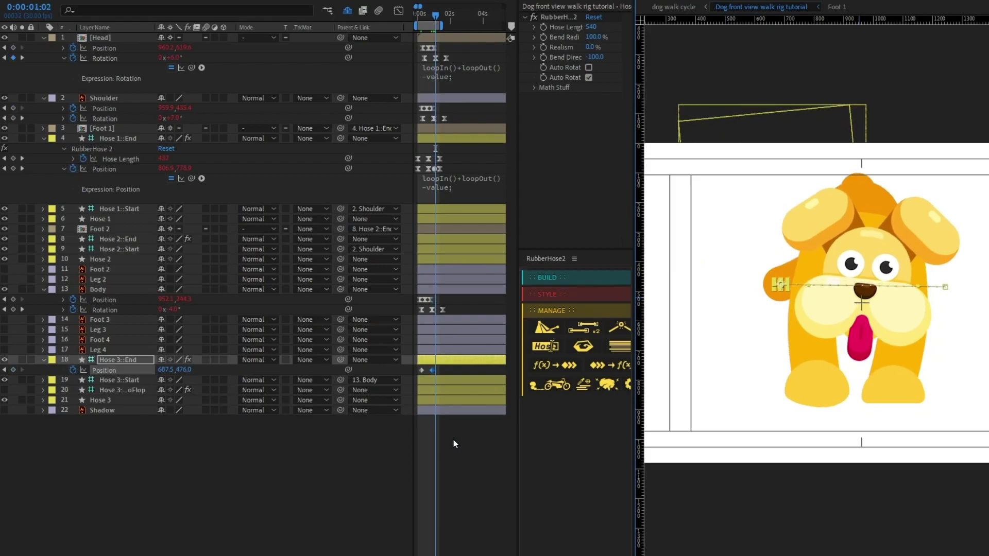
{"action": "key", "text": "j"}
{"action": "left_click", "coordinate": [422, 370]}
{"action": "key", "text": "ctrl+c"}
{"action": "key", "text": "ctrl+v"}
{"action": "left_click_drag", "start_coordinate": [451, 369], "coordinate": [424, 376]}
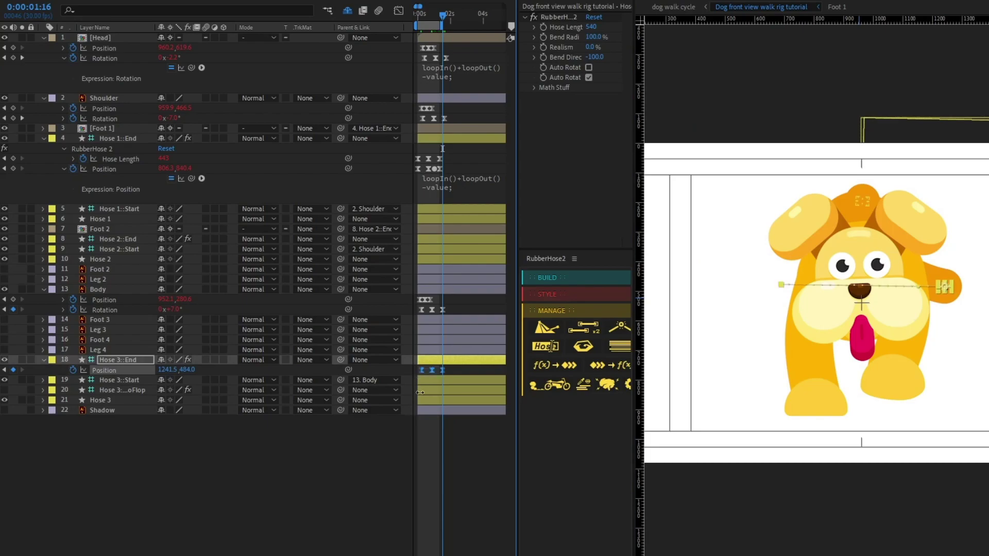
{"action": "left_click", "coordinate": [431, 492]}
{"action": "left_click", "coordinate": [137, 360]}
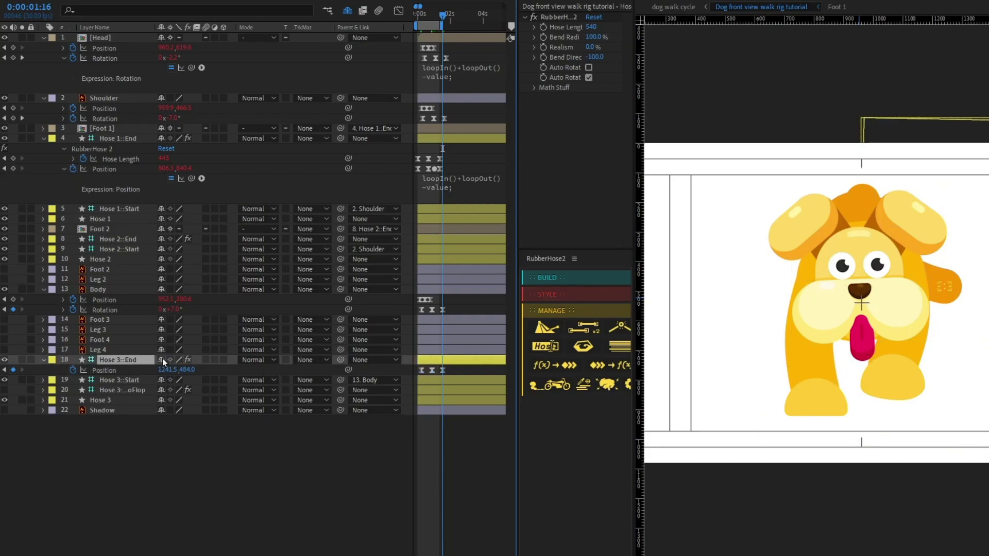
Step: Bend Hose 3::End's motion path into a downward arc beneath the dog's head using the Bezier handles, and return to frame 0
{"action": "left_click_drag", "start_coordinate": [945, 291], "coordinate": [872, 343]}
{"action": "left_click_drag", "start_coordinate": [791, 311], "coordinate": [821, 377]}
{"action": "left_click_drag", "start_coordinate": [918, 287], "coordinate": [913, 350]}
{"action": "left_click_drag", "start_coordinate": [430, 18], "coordinate": [363, 28]}
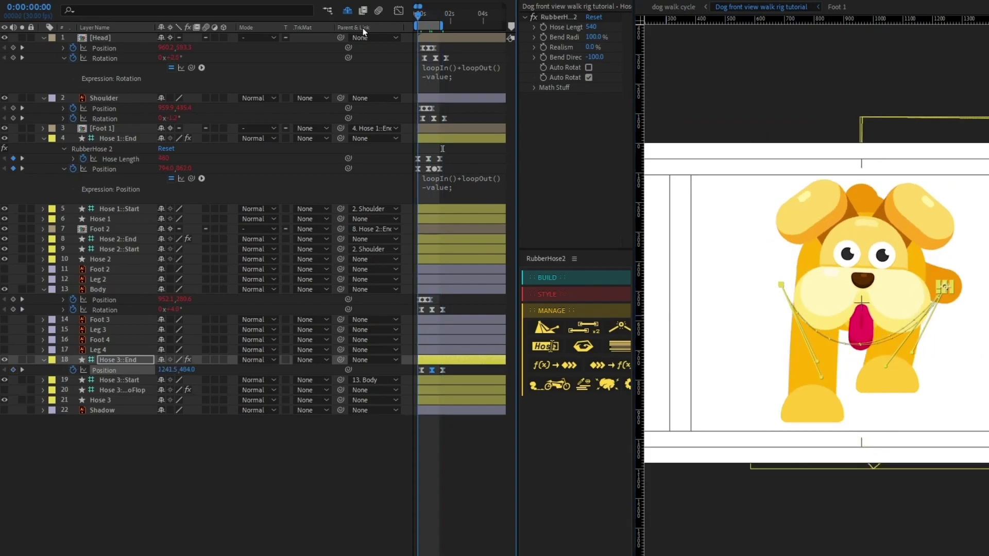
Step: Copy the loopIn()+loopOut()-value expression from Hose 1::End's Position to Hose 3::End's Position
{"action": "left_click", "coordinate": [446, 182]}
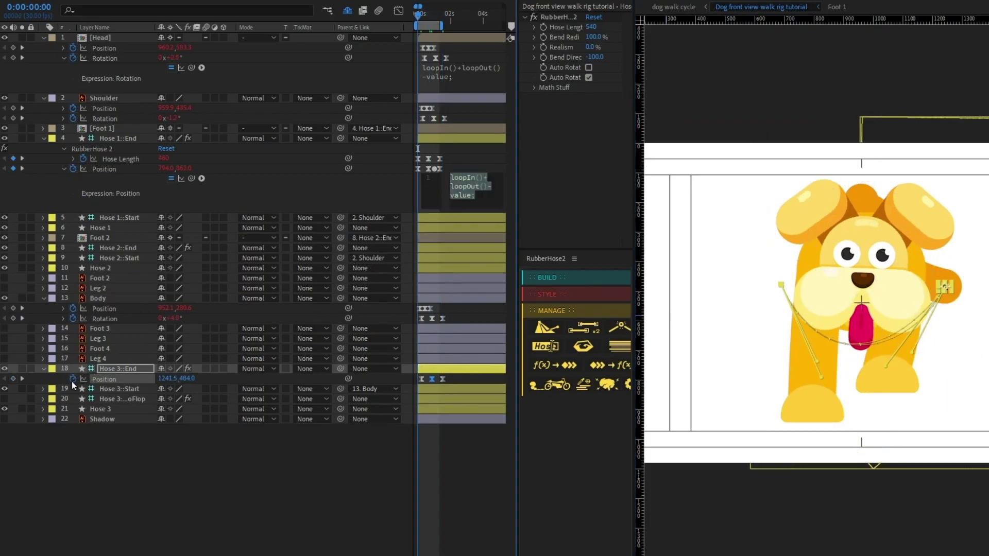
{"action": "key", "text": "ctrl+v"}
{"action": "key", "text": "minus"}
{"action": "left_click_drag", "start_coordinate": [456, 376], "coordinate": [406, 389]}
Step: Shift Hose 3::End's three Position keyframes so the first falls on frame 18, and preview the looping walk cycle
{"action": "key", "text": "equal"}
{"action": "key", "text": "equal"}
{"action": "key", "text": "space"}
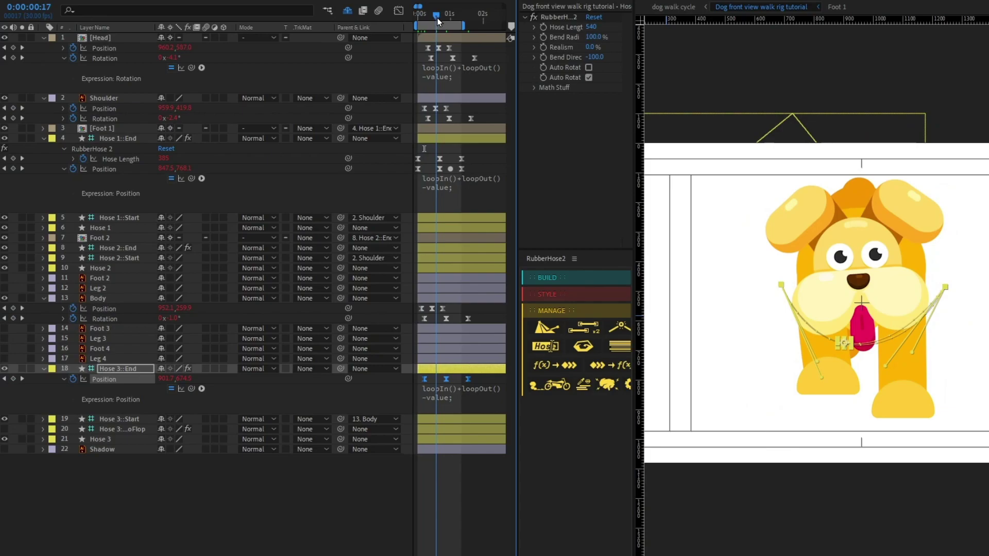
{"action": "left_click_drag", "start_coordinate": [426, 381], "coordinate": [437, 381]}
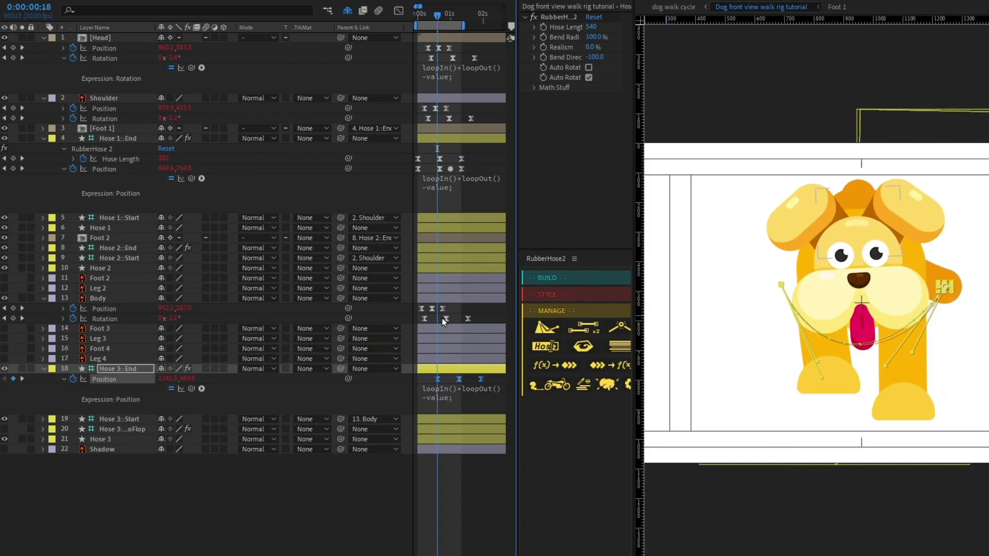
{"action": "left_click", "coordinate": [110, 314]}
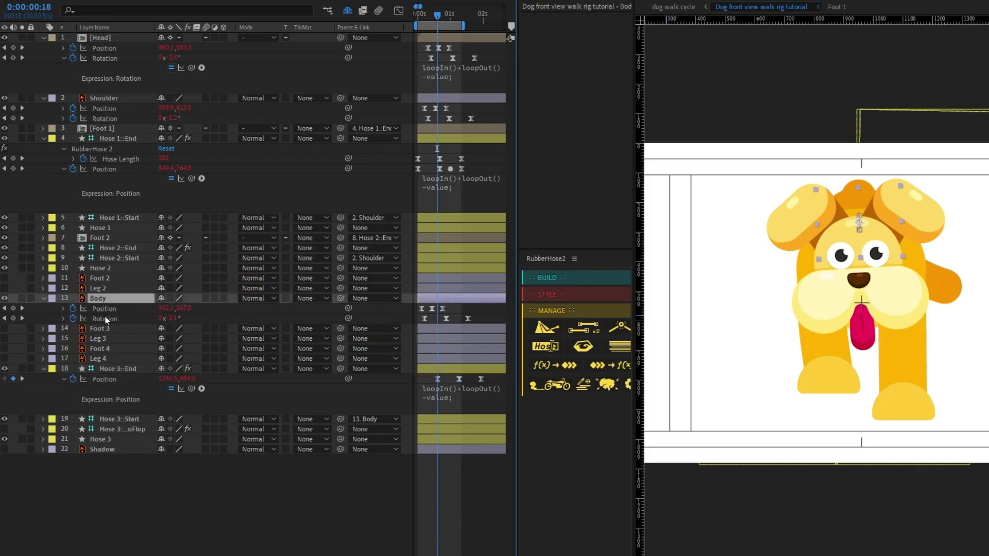
{"action": "key", "text": "space"}
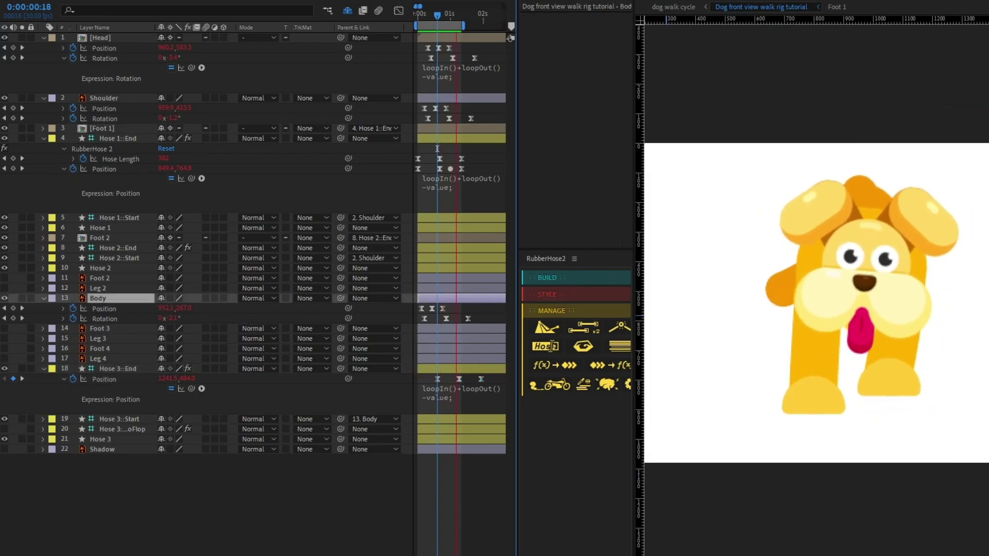
{"action": "key", "text": "comma"}
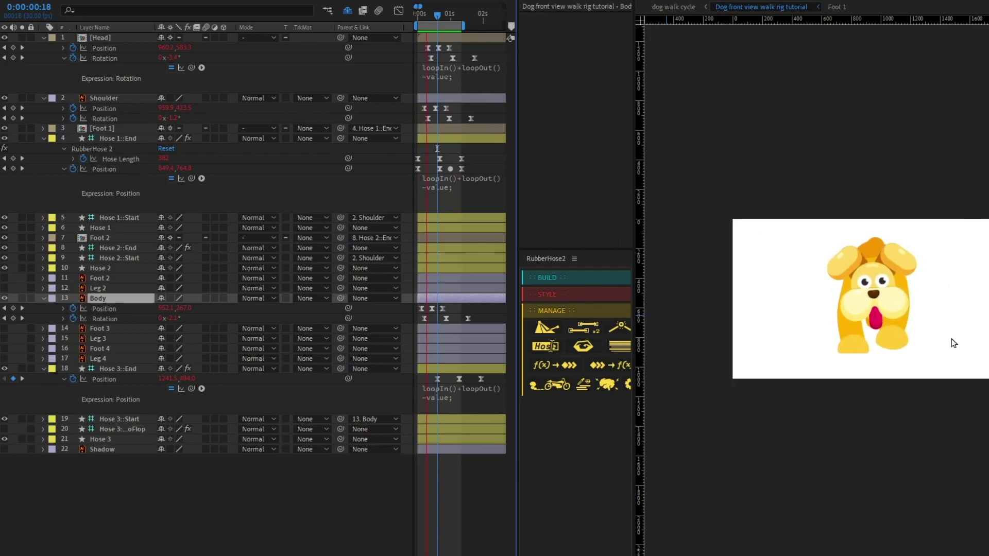